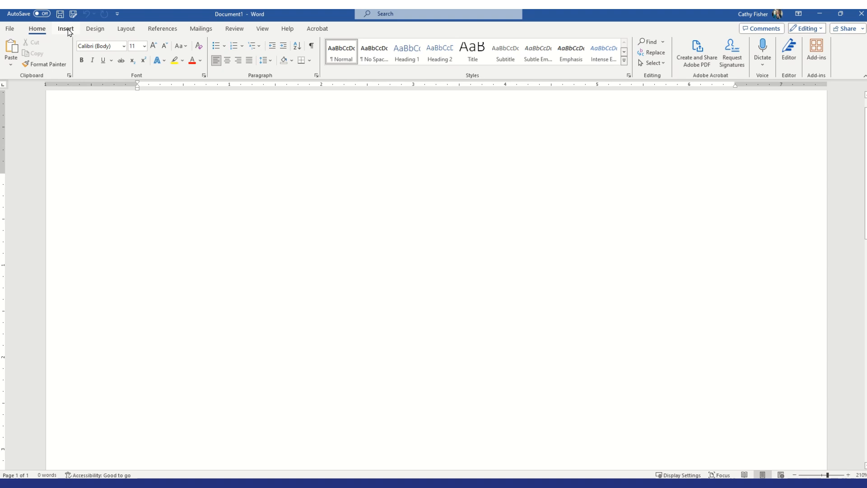
Step: Draw a rectangle about 0.73" high and 6.06" wide, starting at the top-left text margin of the blank page
left_click(67, 29)
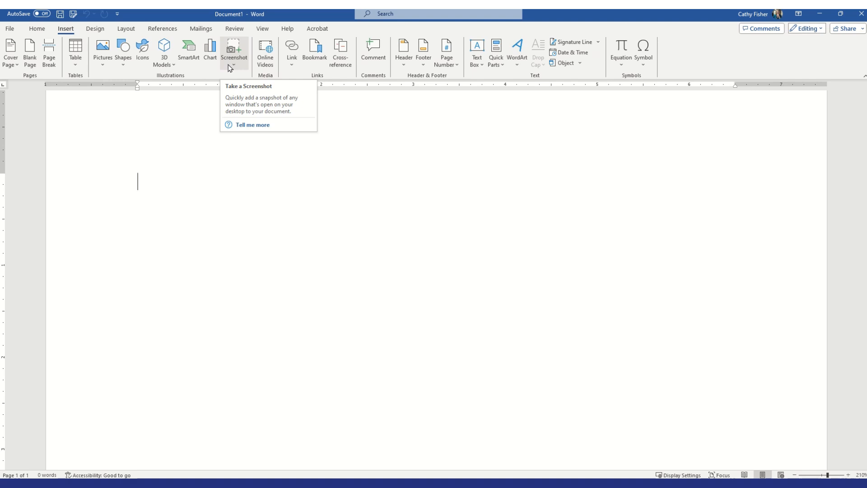
left_click(124, 50)
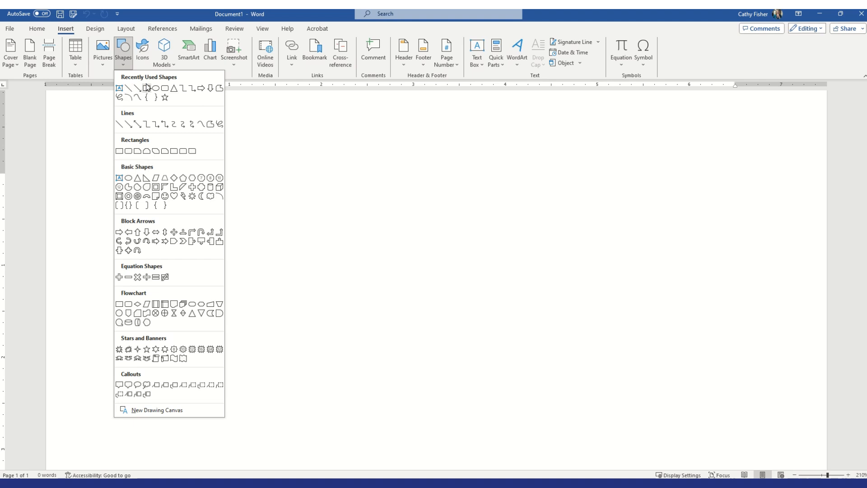
left_click(119, 151)
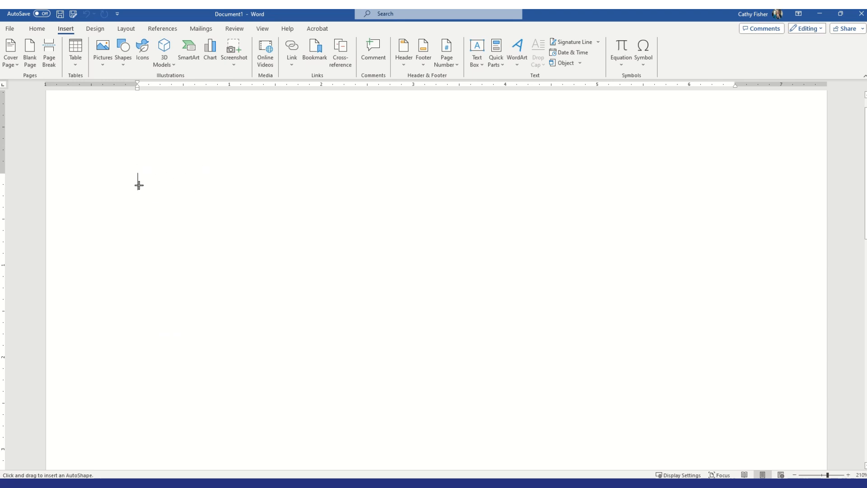
left_click_drag(138, 172, 696, 239)
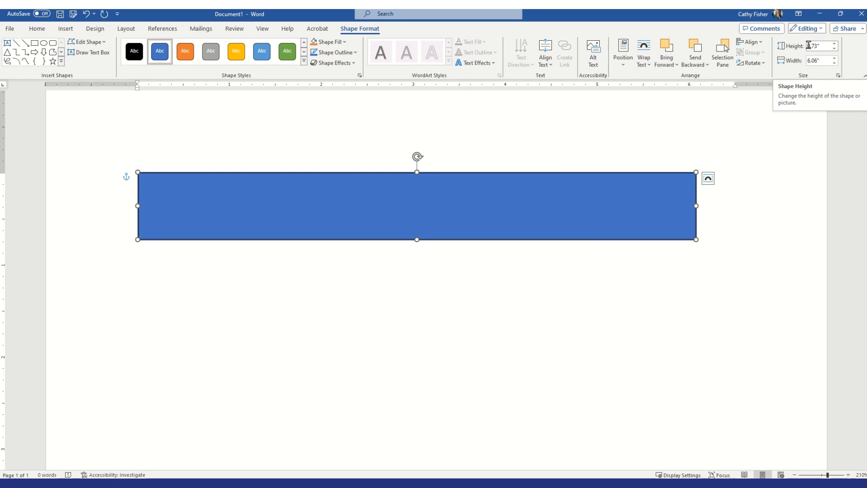
Step: Set the rectangle's height to 0.5" and its width to 5"
left_click(835, 49)
left_click(834, 50)
left_click(834, 50)
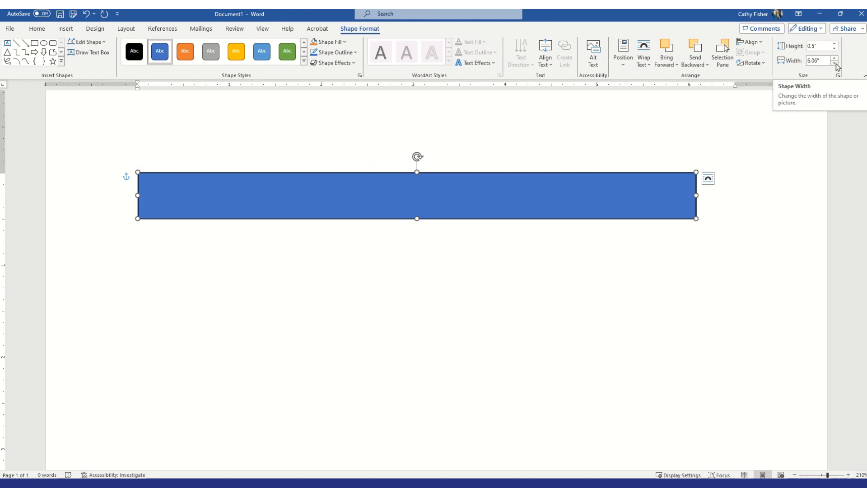
left_click(834, 63)
left_click(835, 63)
left_click(834, 63)
left_click(834, 63)
left_click(834, 63)
left_click(835, 63)
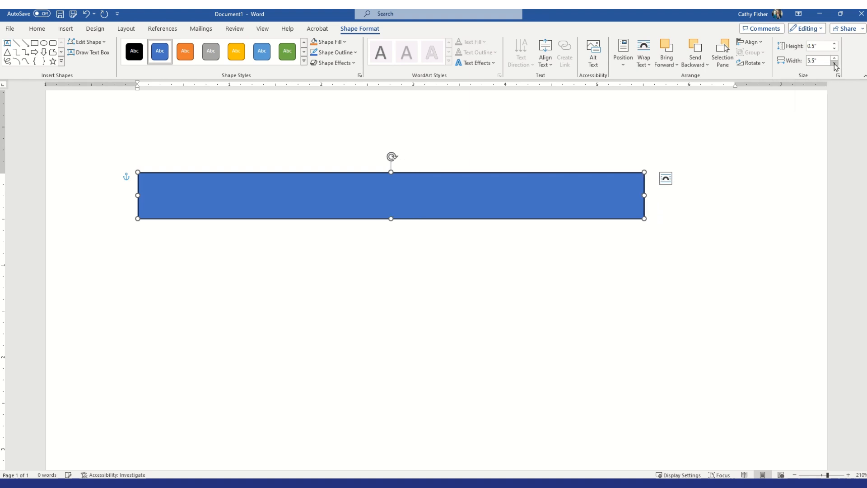
left_click(834, 63)
left_click(834, 63)
left_click(835, 63)
left_click(834, 64)
left_click(834, 64)
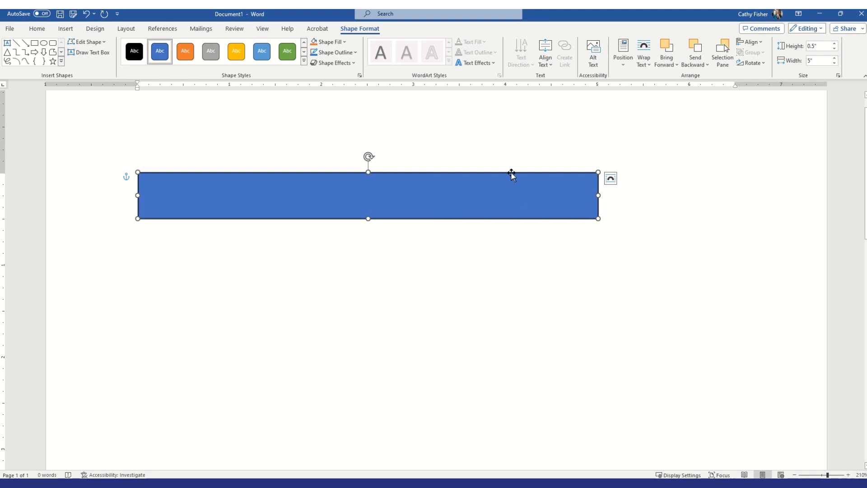
Step: Show the paragraph marks and move the rectangle so it sits to the right of the first paragraph mark
left_click(38, 29)
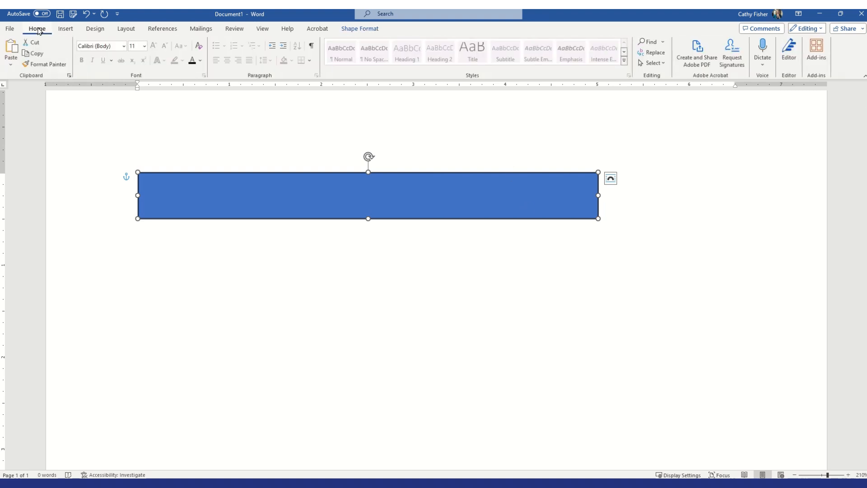
left_click(312, 47)
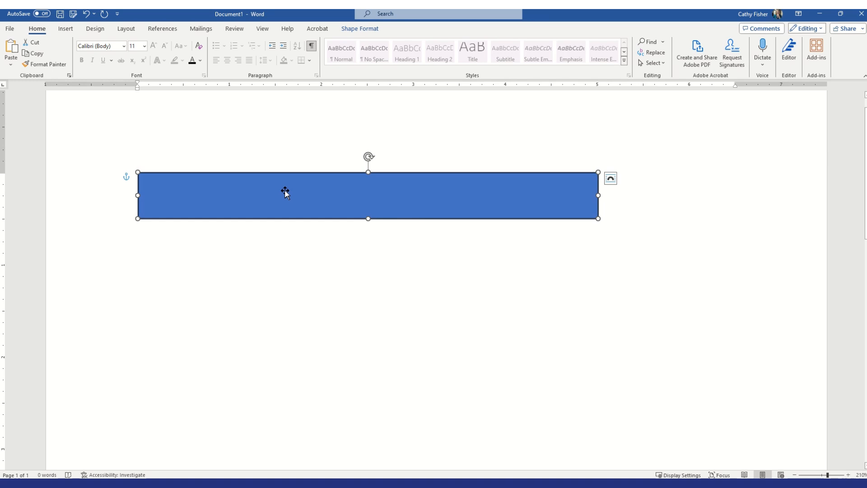
left_click_drag(285, 192, 287, 243)
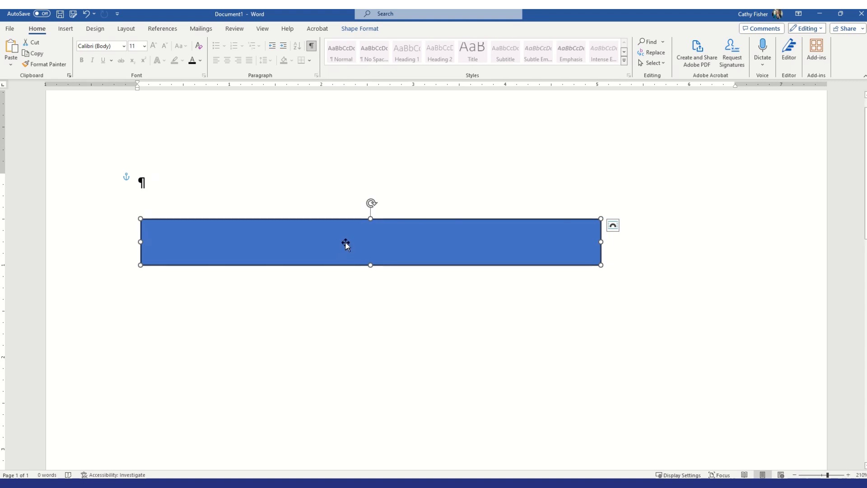
left_click_drag(345, 244, 430, 195)
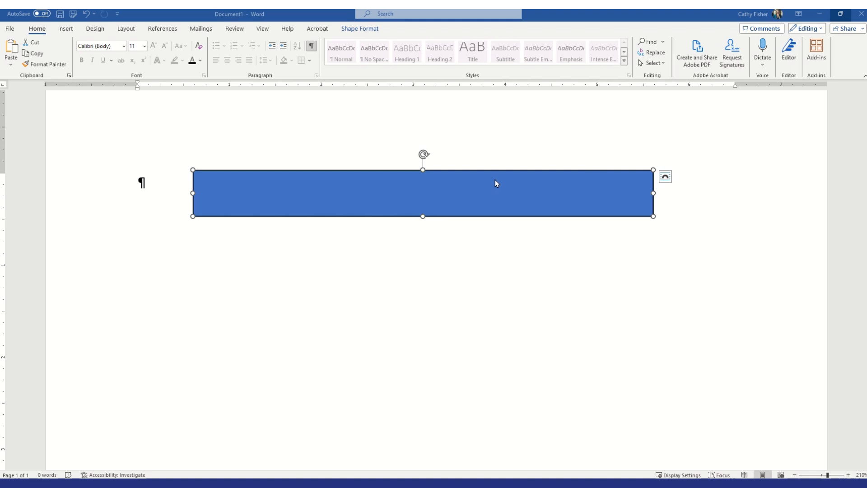
Step: Position the rectangle at the top center of the page with text wrapping
left_click(372, 29)
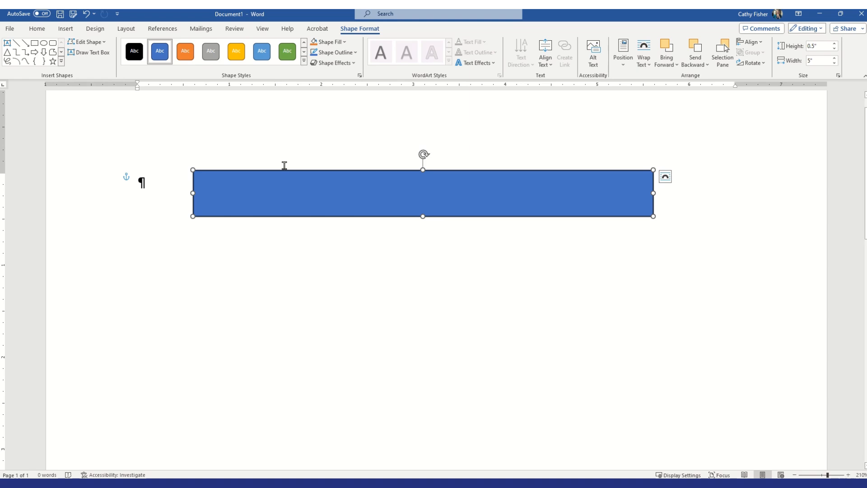
left_click(626, 66)
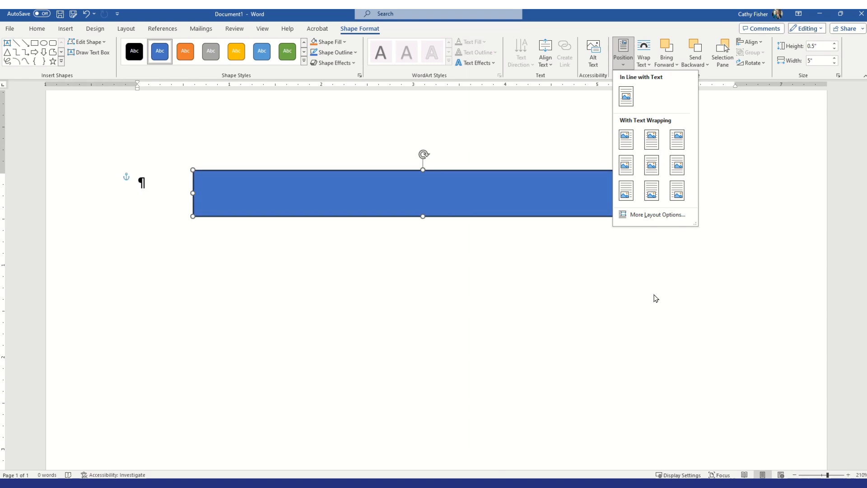
left_click(796, 474)
left_click(795, 475)
left_click(796, 474)
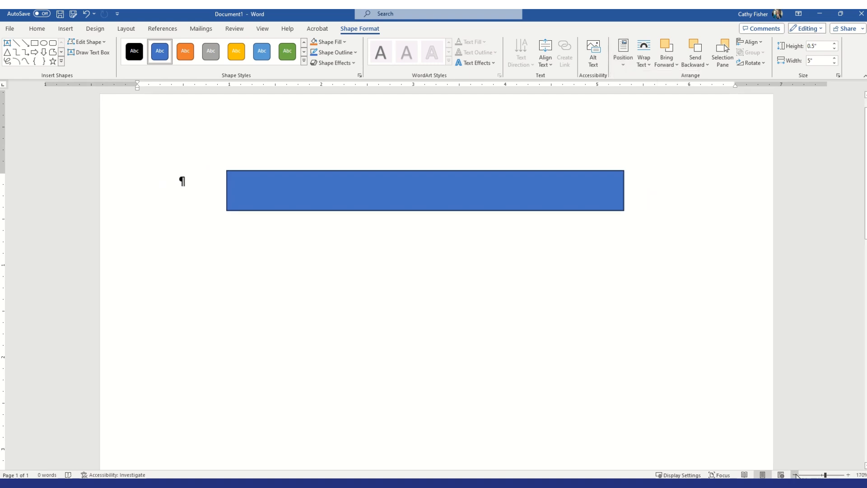
left_click(795, 475)
left_click(796, 475)
left_click(795, 475)
left_click(795, 474)
left_click(795, 474)
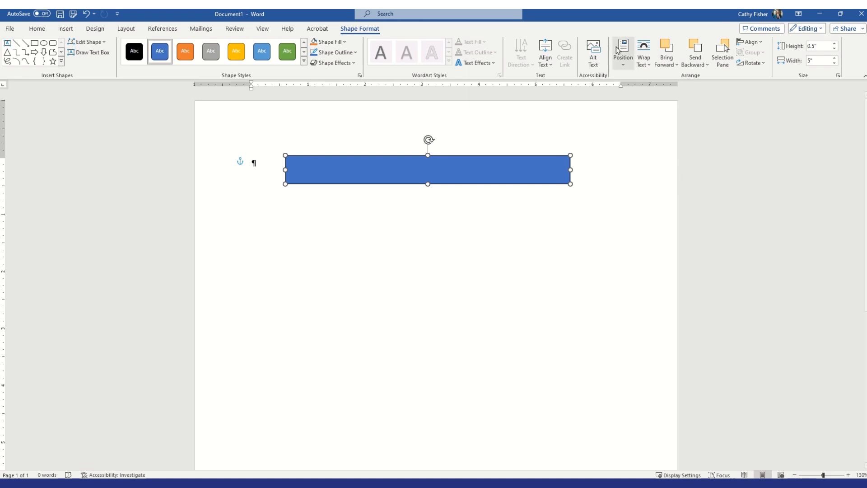
left_click(631, 68)
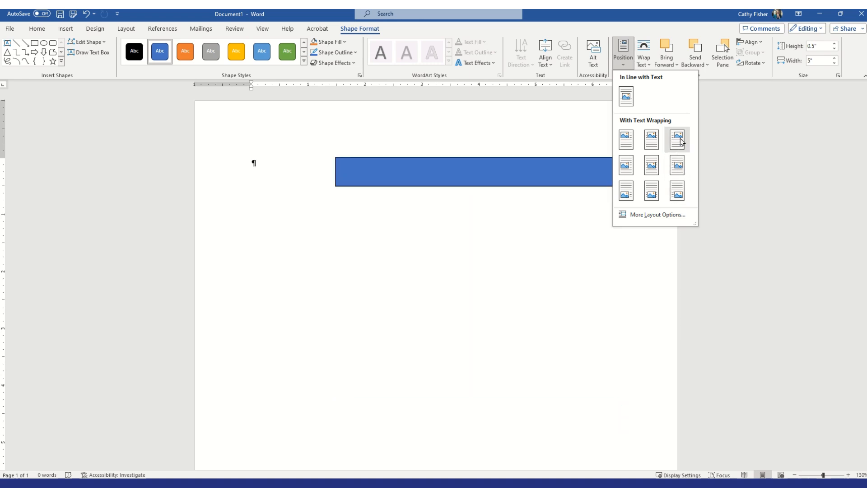
left_click(653, 140)
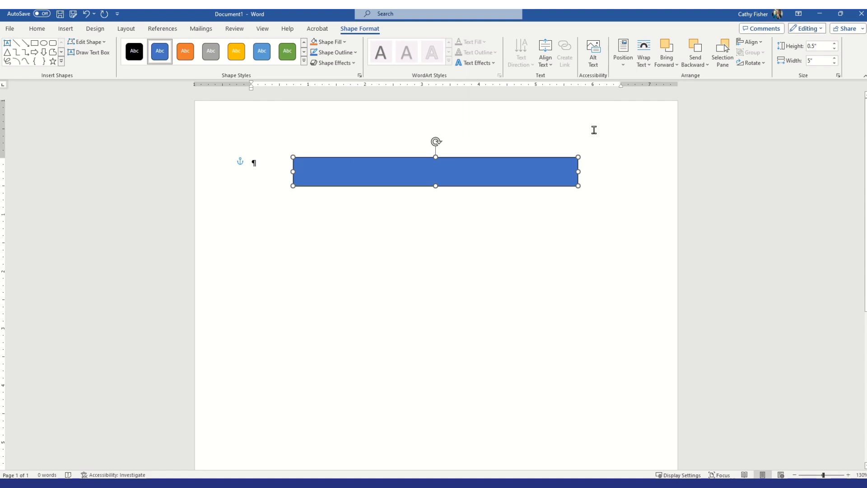
Step: Set the rectangle's text wrapping to Top and Bottom and place the cursor in the paragraph below it
left_click(646, 67)
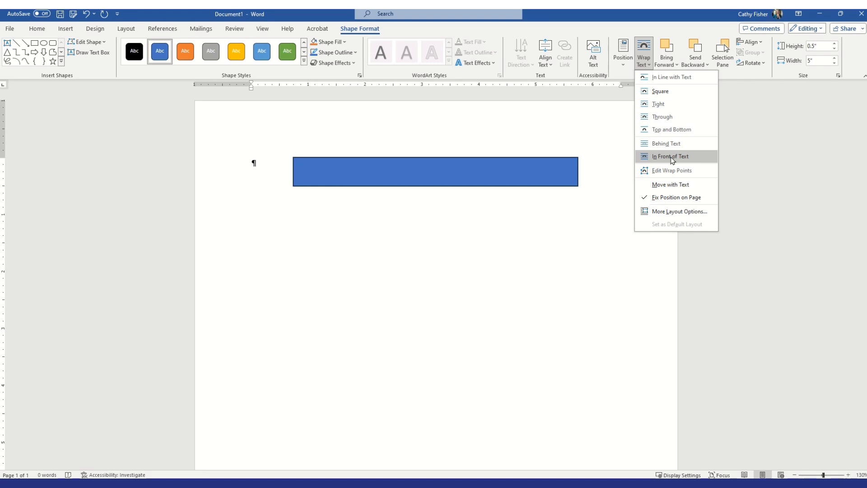
left_click(674, 130)
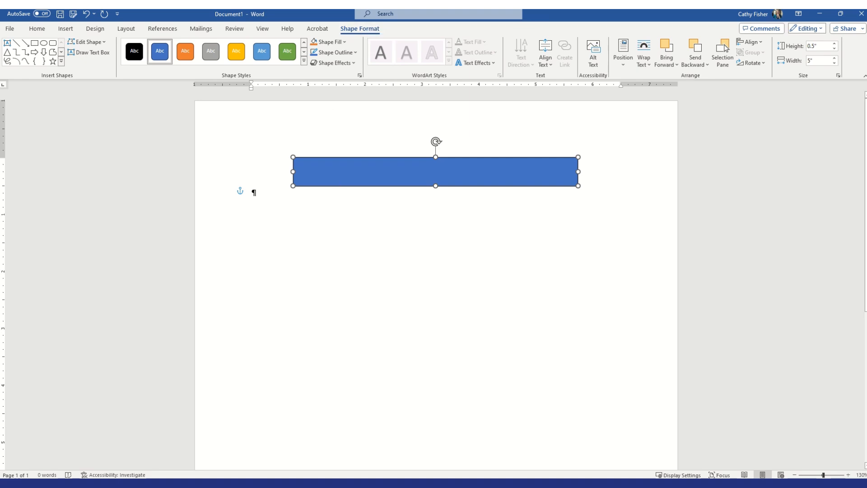
left_click(251, 190)
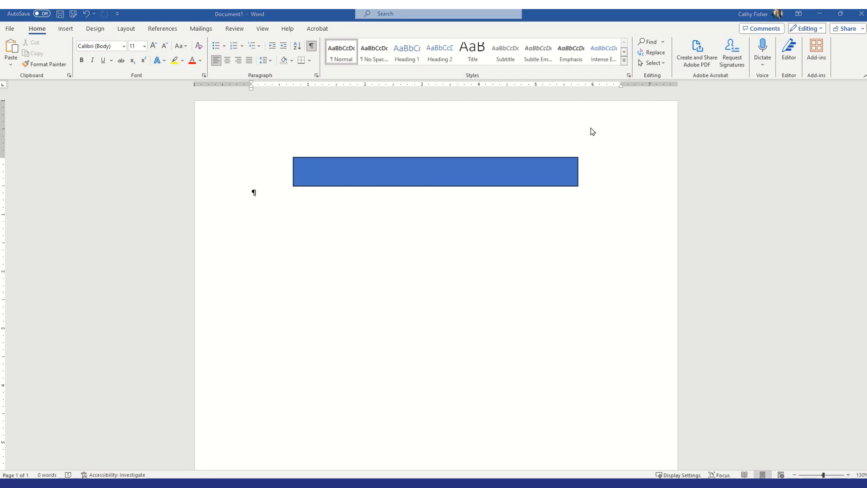
Step: Apply the Moderate Effect - Orange, Accent 2 theme style to the rectangle
left_click(415, 175)
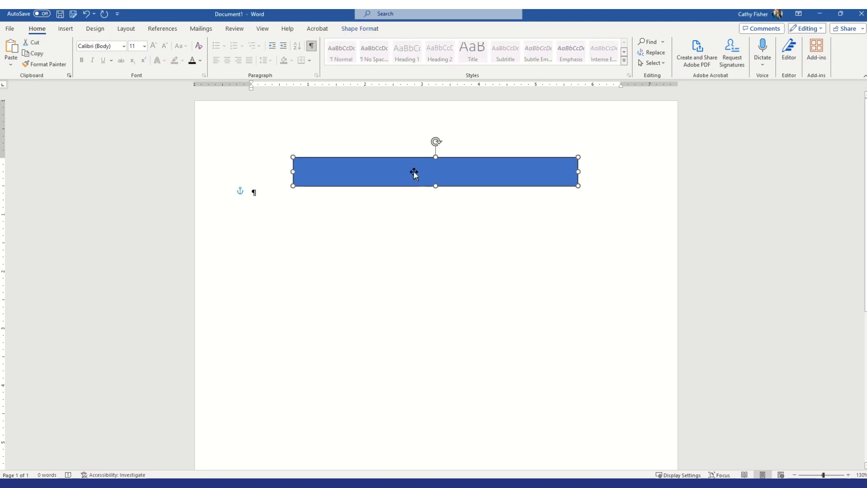
left_click(361, 30)
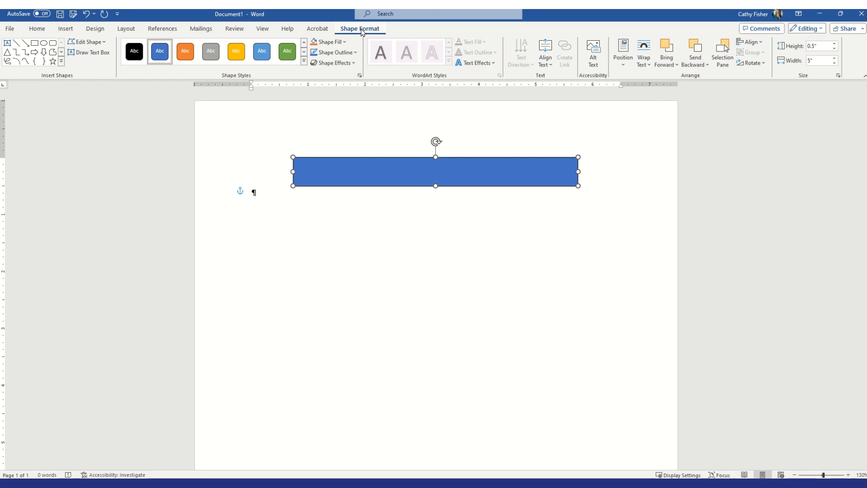
left_click(304, 61)
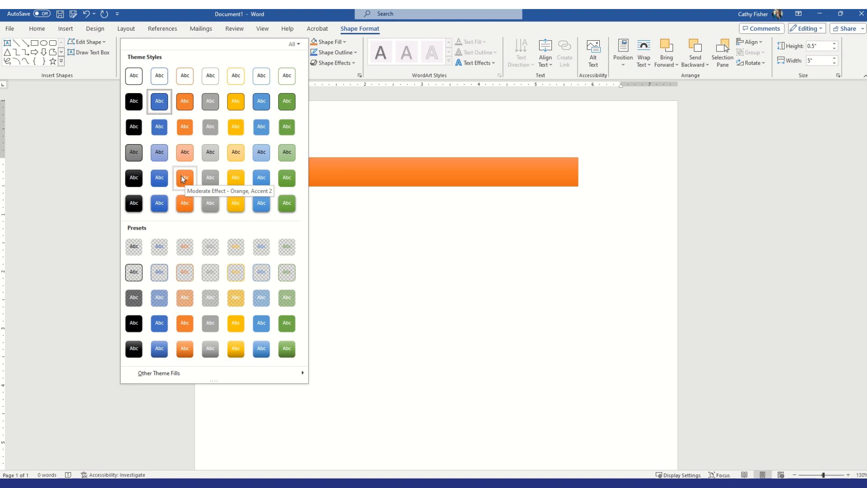
key("Escape")
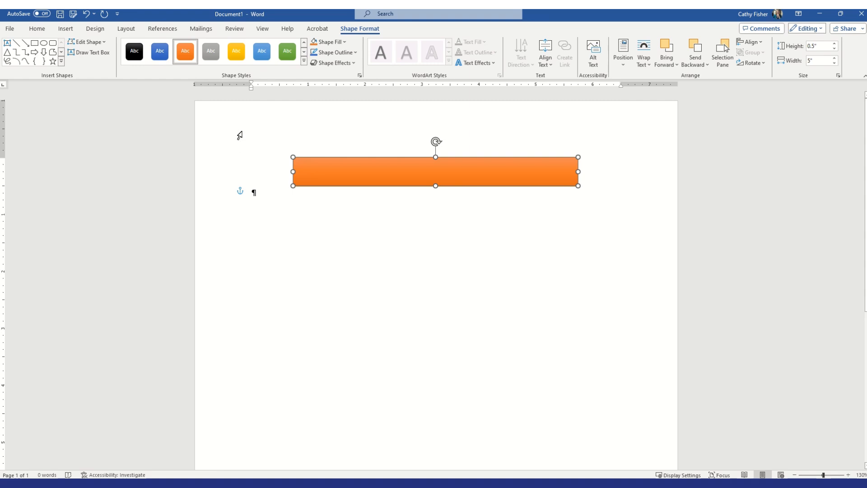
Step: Give the rectangle a Gold, Accent 4 outline and the smallest gold glow variation
left_click(356, 53)
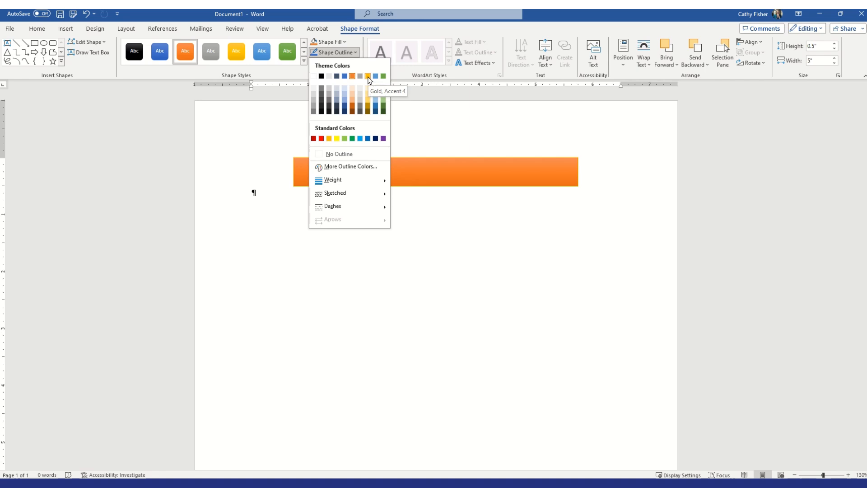
left_click(368, 76)
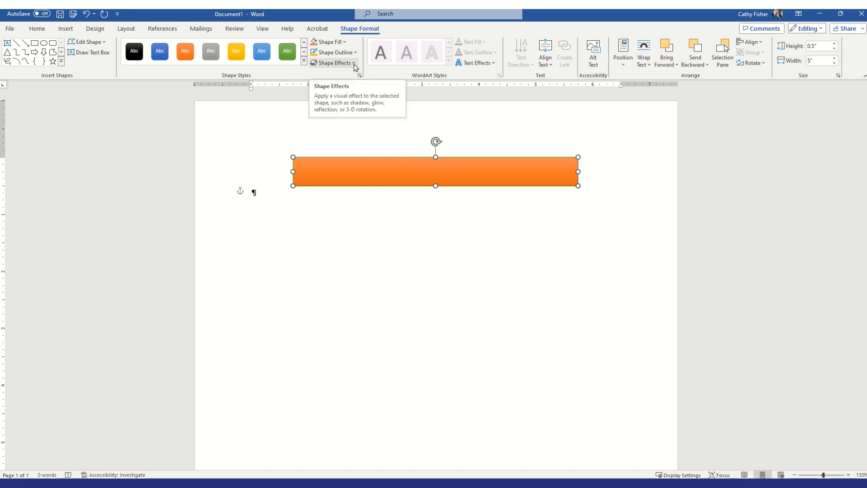
left_click(354, 67)
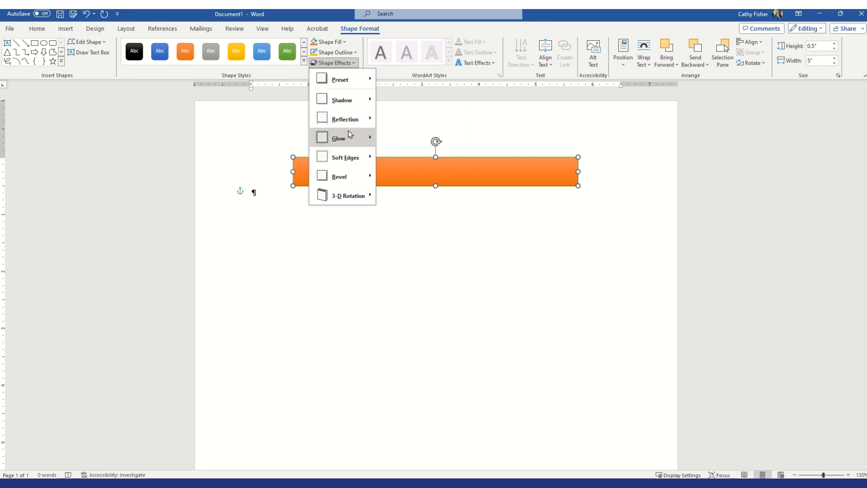
mouse_move(350, 130)
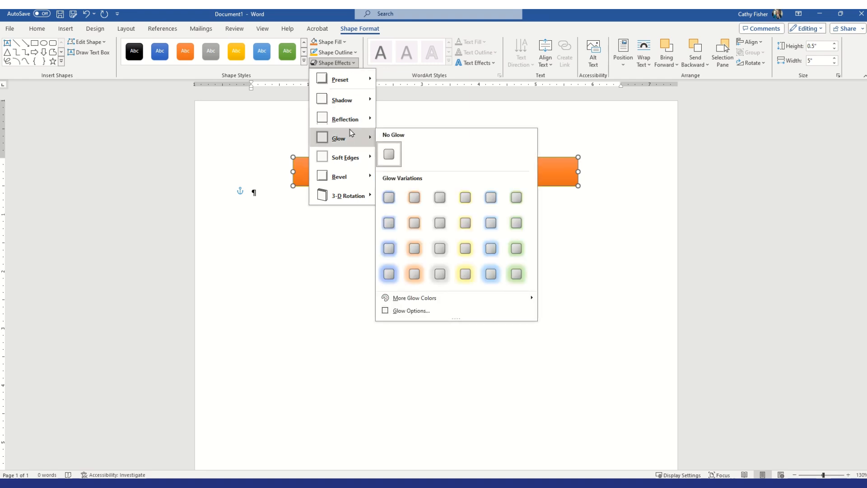
left_click(465, 197)
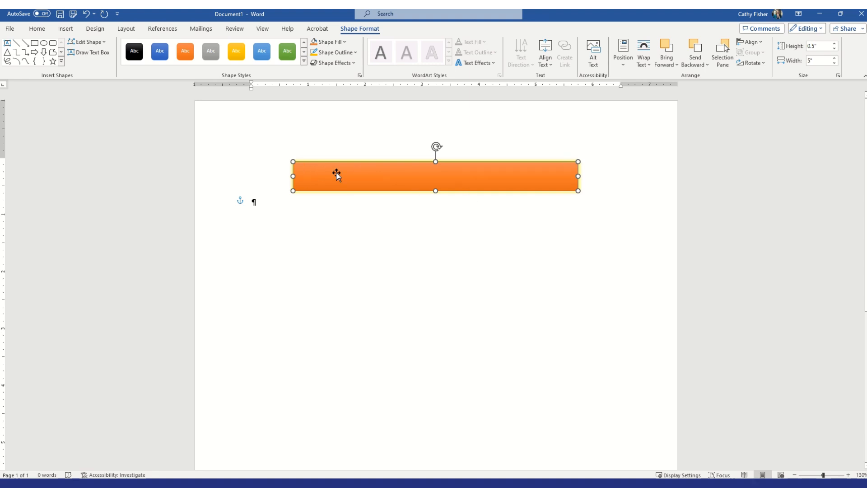
Step: Add the text "Sunset State College" inside the rectangle
right_click(367, 174)
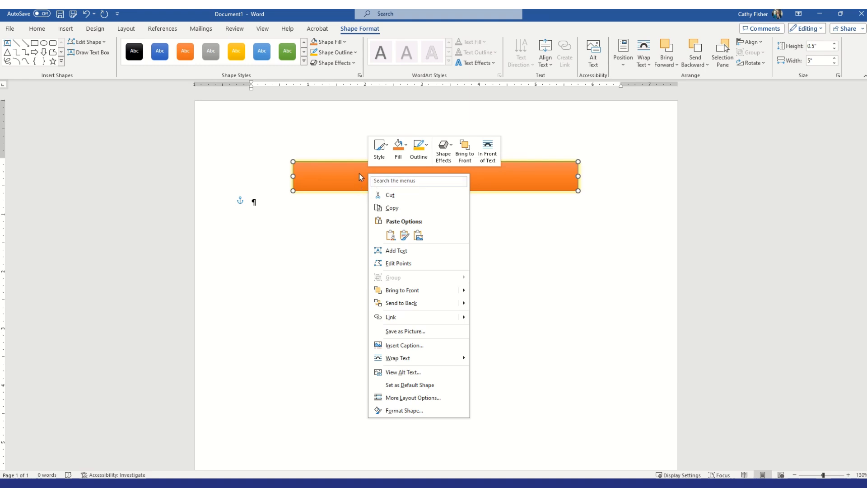
left_click(413, 251)
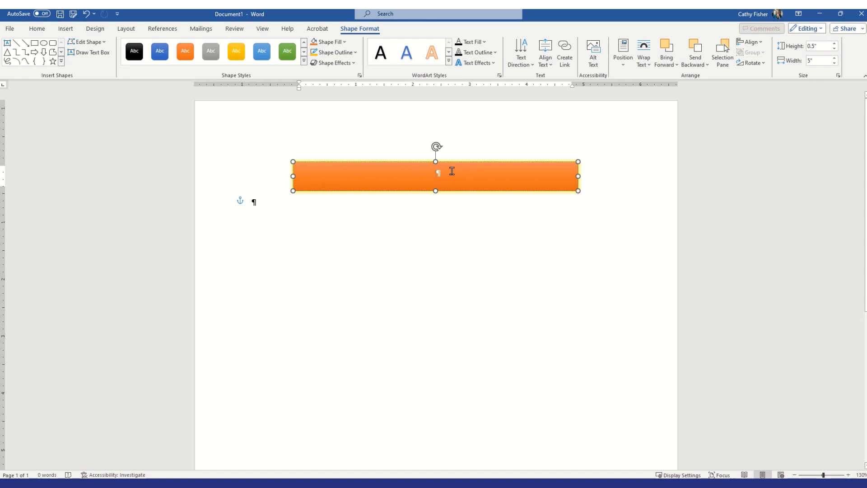
type("Sunset S")
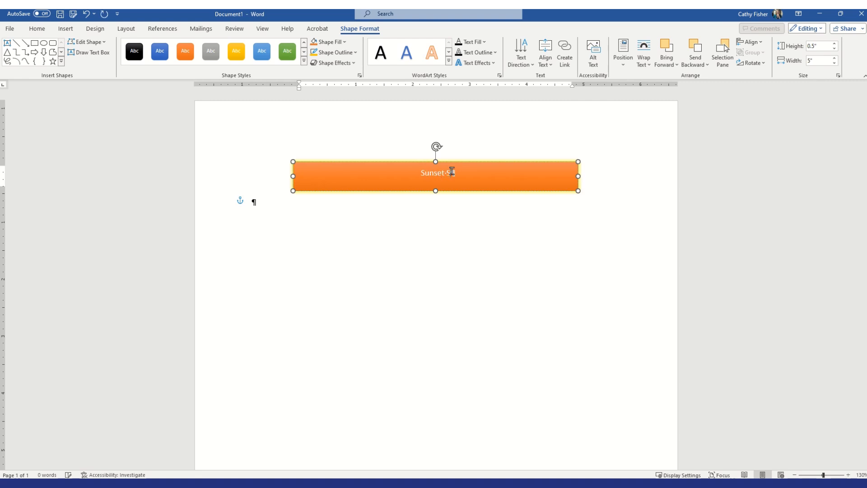
type("tate College")
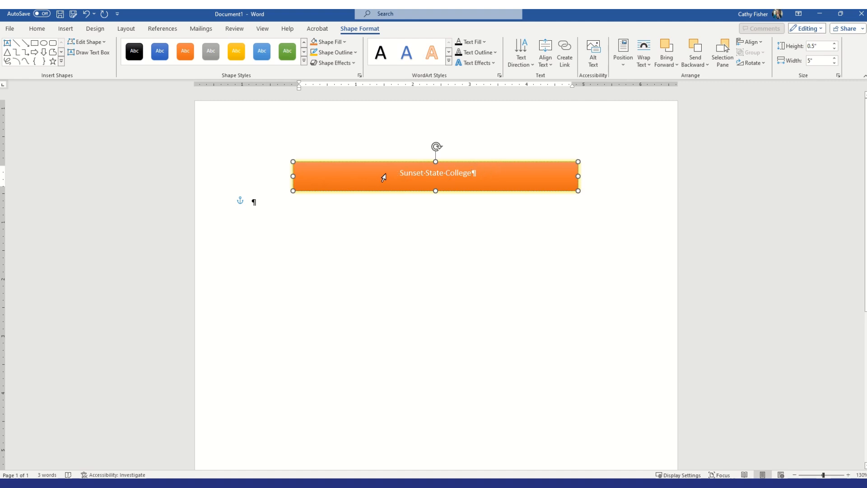
Step: Set the banner text "Sunset State College" to 24 pt and make it bold
left_click_drag(411, 171, 484, 174)
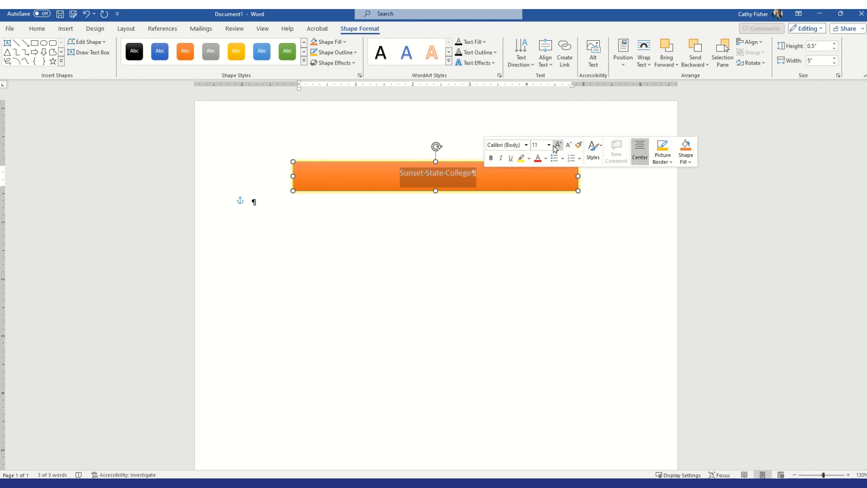
left_click(548, 145)
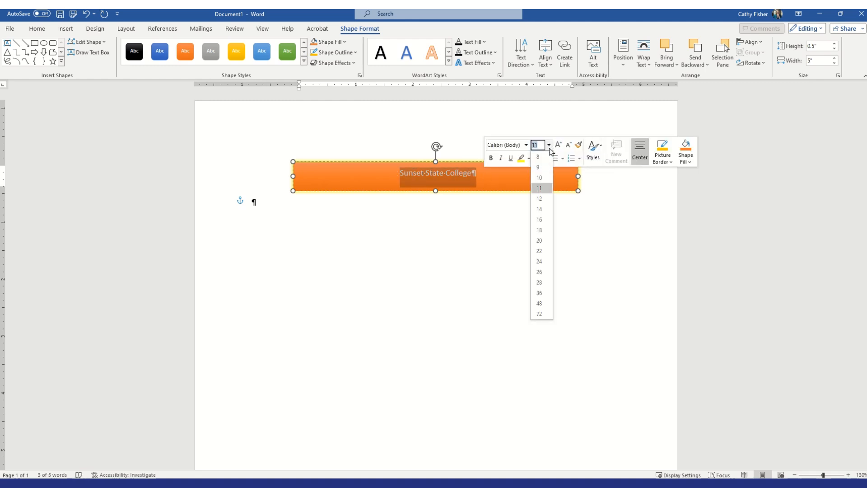
left_click(540, 261)
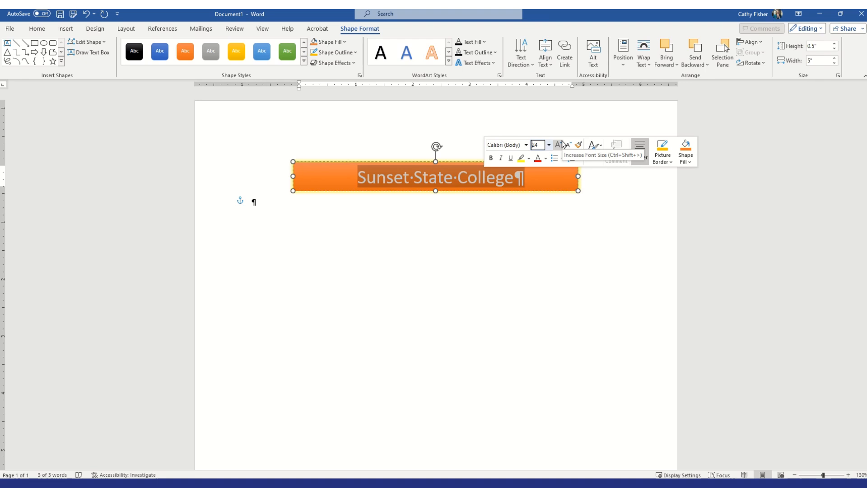
left_click(490, 159)
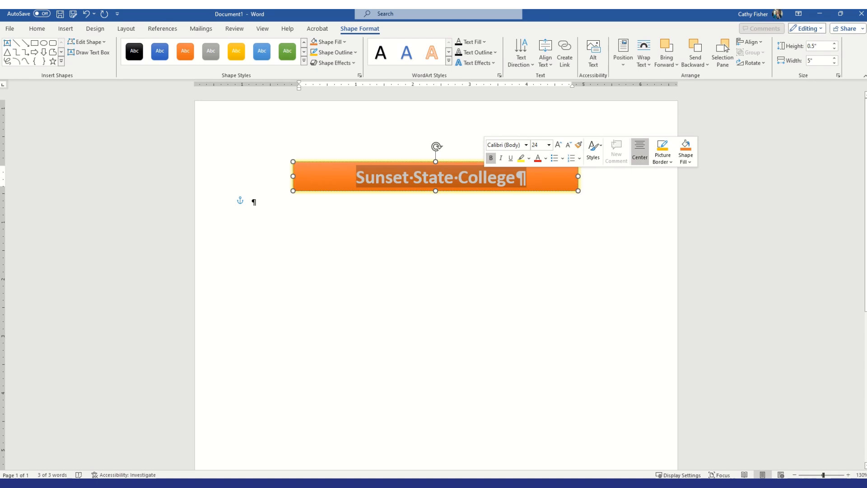
Step: Place the cursor in the paragraph below the banner and save the document as SC_WD_3_SunsetStateLetterhead
left_click(252, 202)
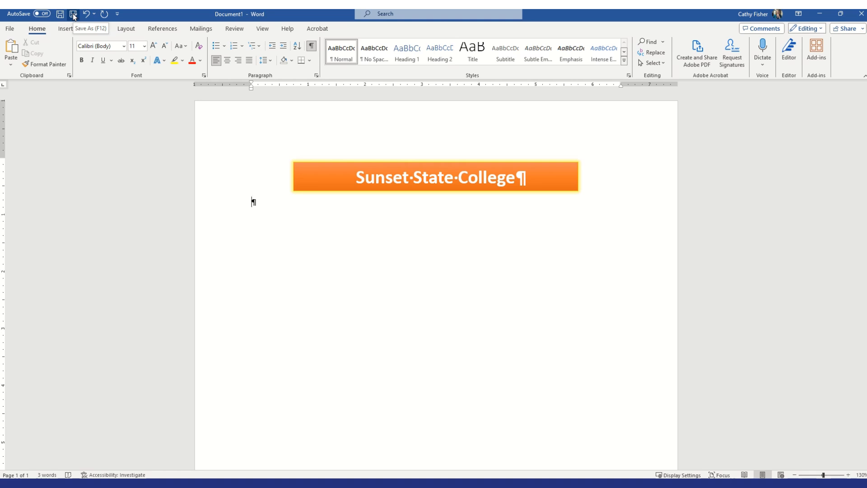
left_click(73, 15)
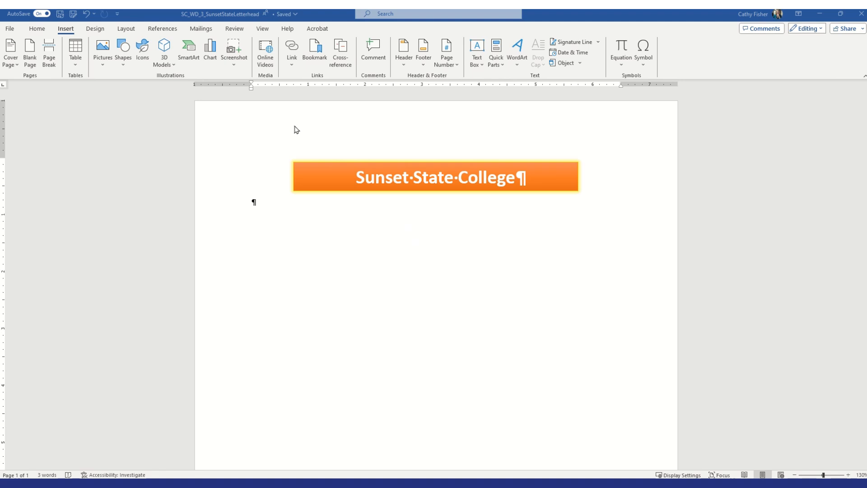
Step: Search the online pictures for "eagles" and "eagle", browse the results, and close the search without inserting anything
left_click(104, 67)
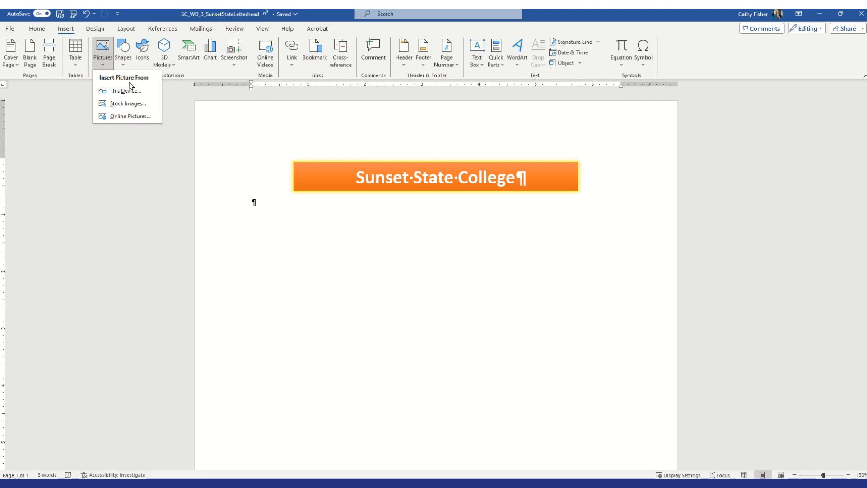
left_click(130, 116)
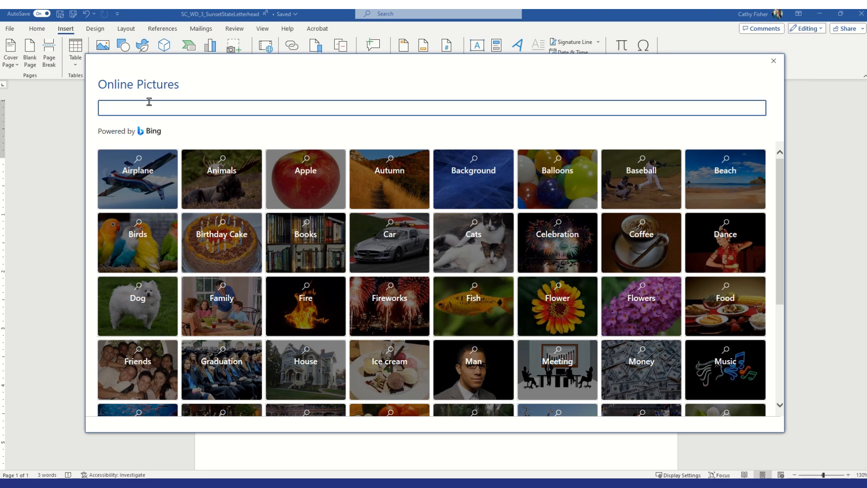
type("eagles")
key("Return")
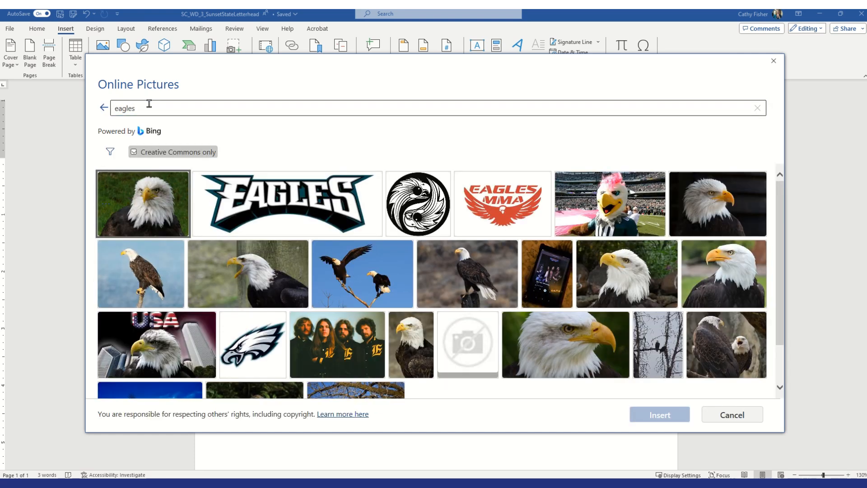
scroll(344, 264, "down", 1)
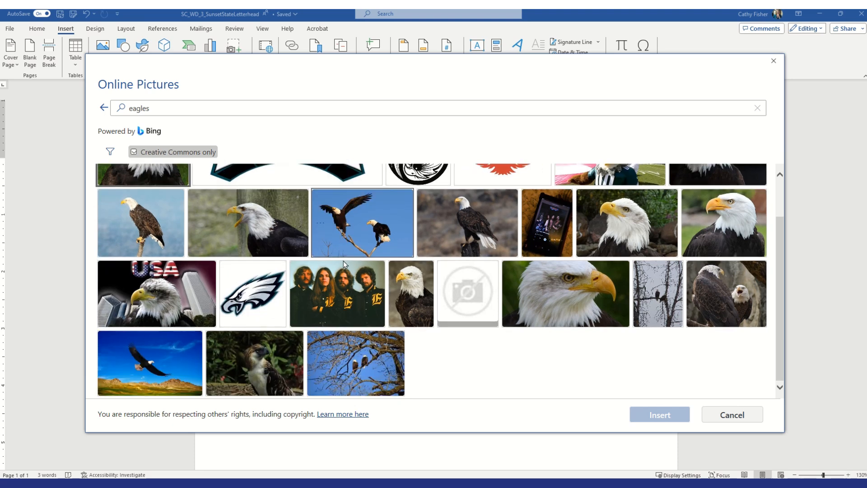
scroll(344, 264, "up", 1)
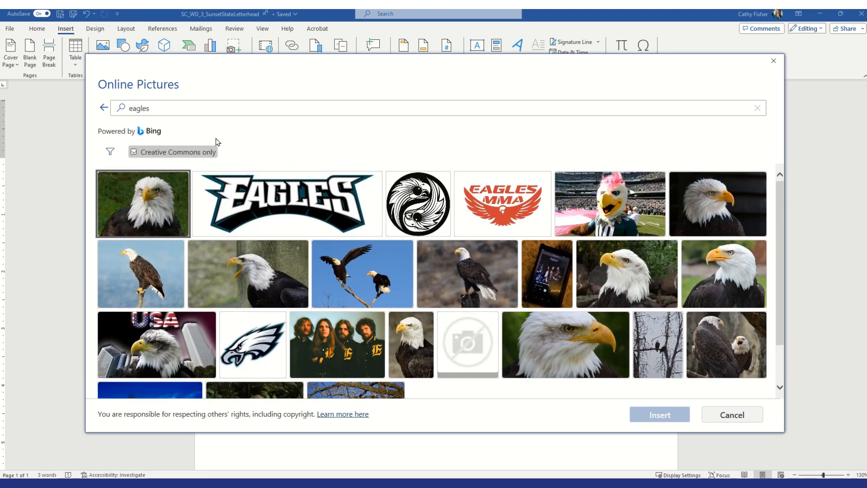
left_click(209, 106)
key("BackSpace")
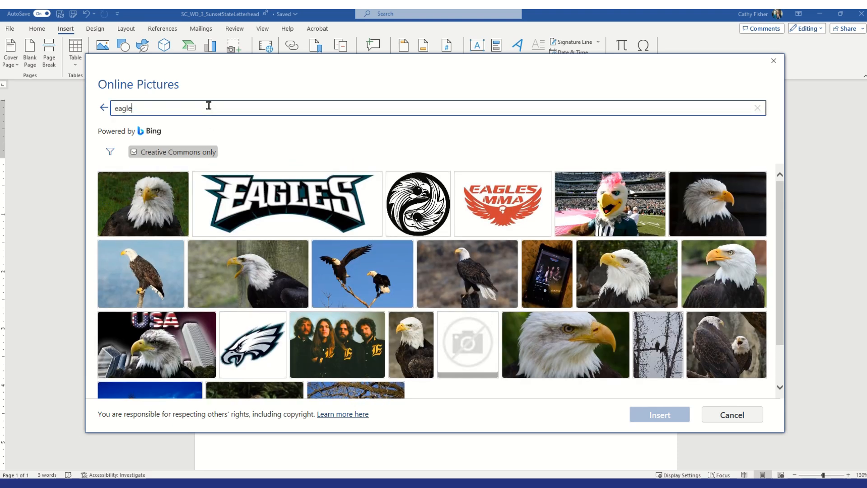
key("Return")
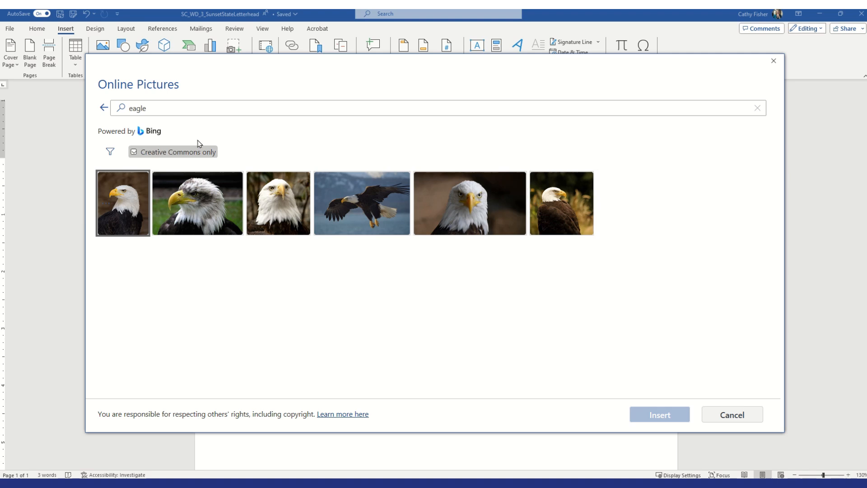
left_click(178, 109)
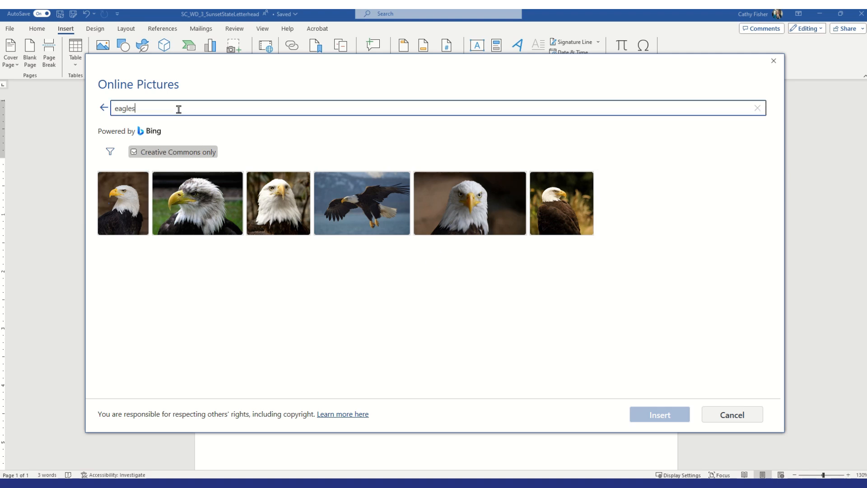
key("Return")
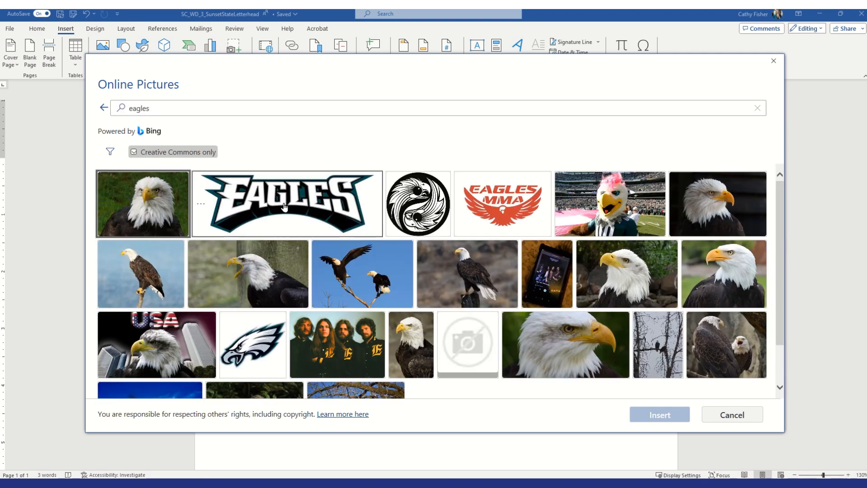
scroll(284, 210, "down", 1)
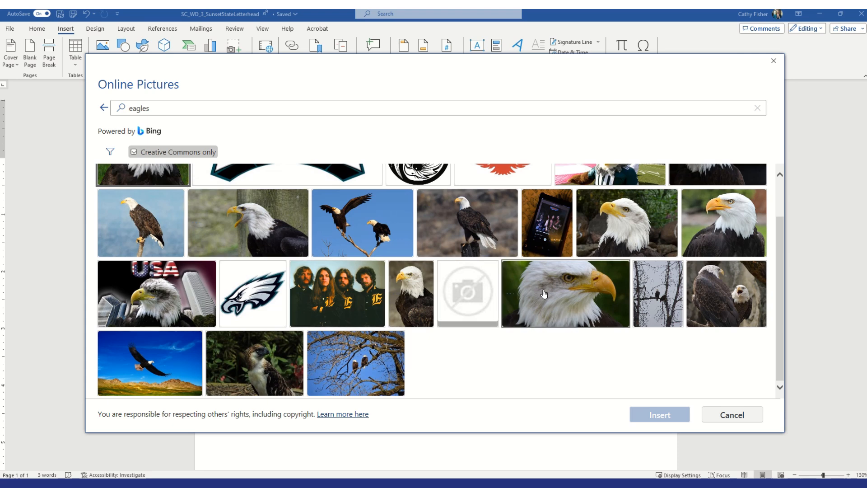
left_click(726, 411)
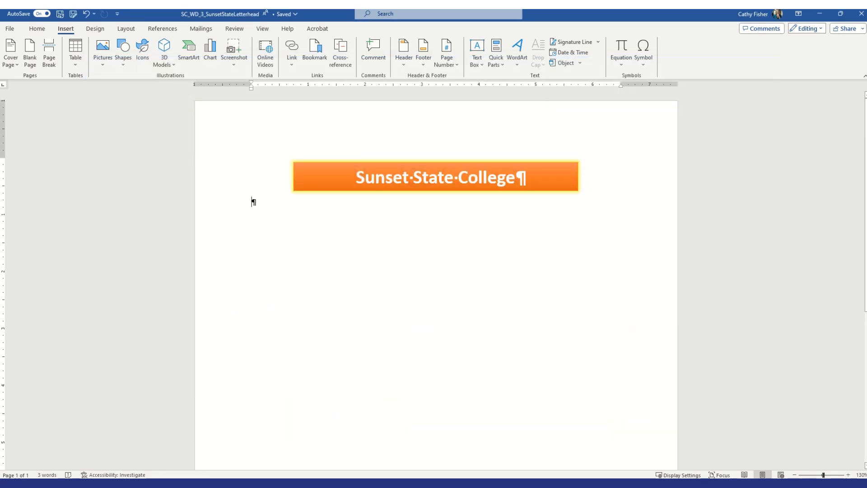
Step: Switch to the MindTap project page in Chrome and download the support file Support_WD_3_FlamingEagle.png
mouse_move(161, 483)
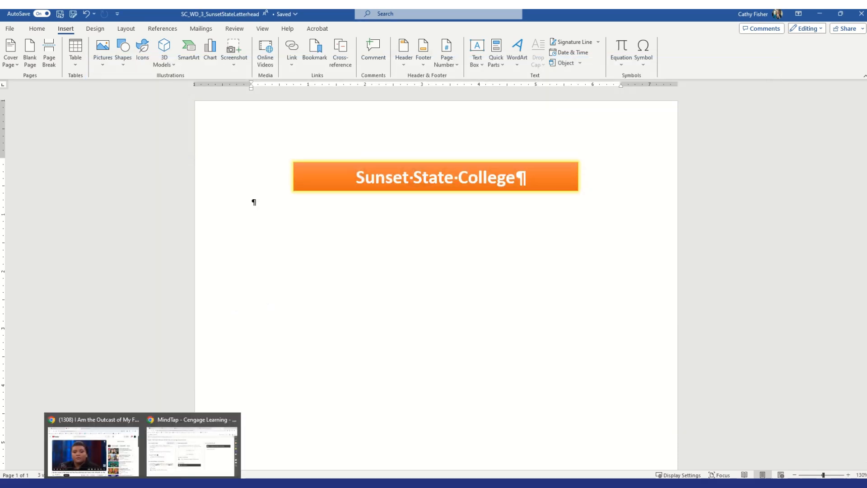
left_click(188, 454)
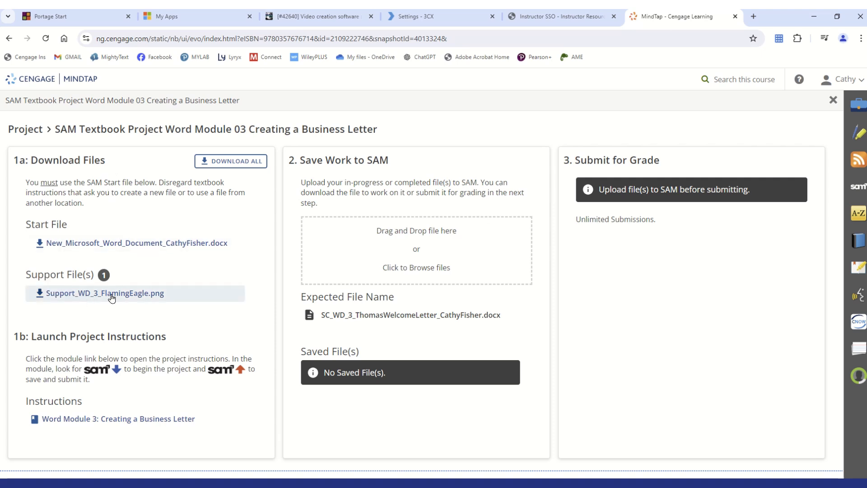
left_click(141, 294)
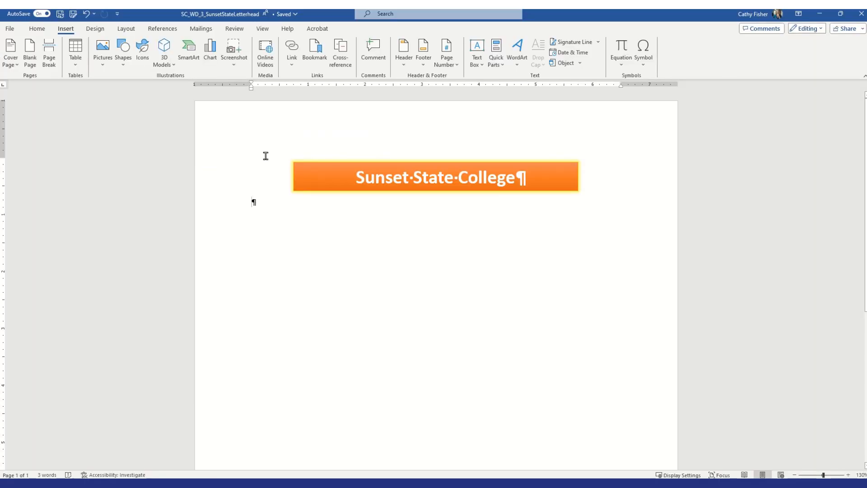
Step: Insert the picture Support_WD_3_FlamingEagle from the Downloads folder into the paragraph below the banner in the Word document
left_click(108, 64)
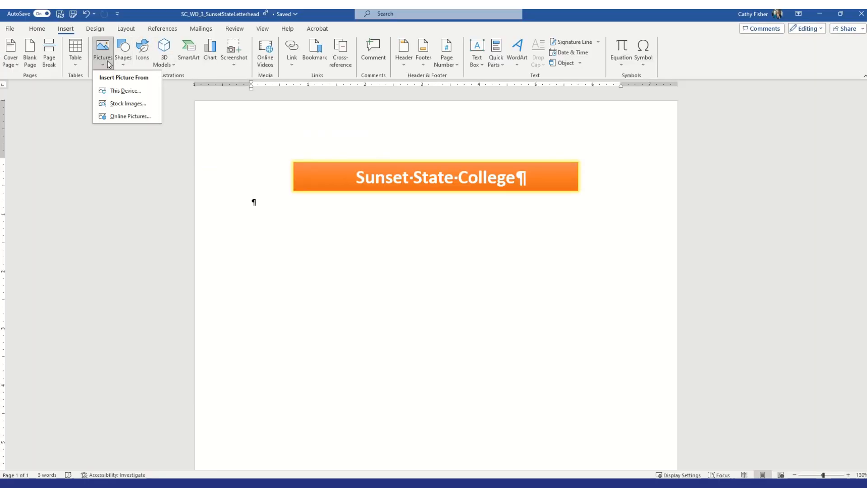
left_click(124, 92)
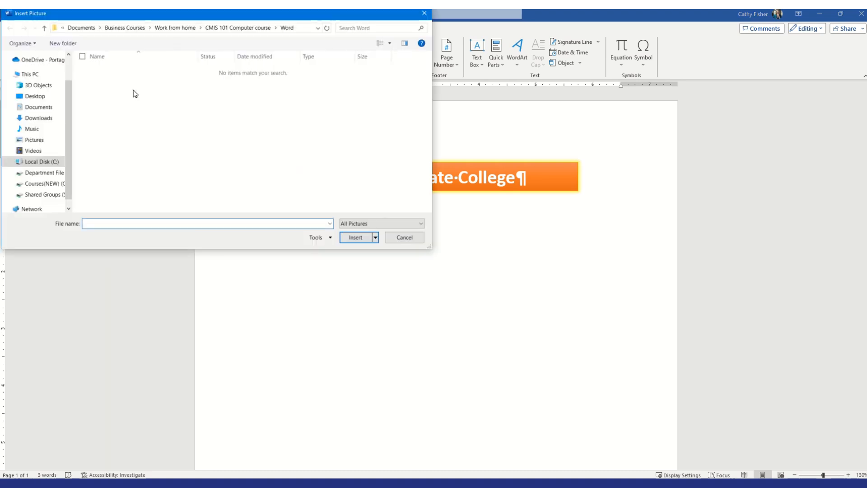
left_click(39, 118)
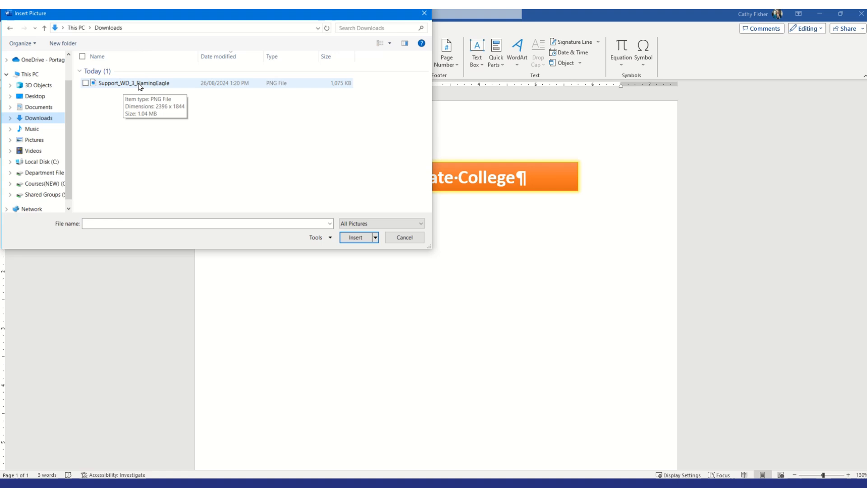
left_click(138, 85)
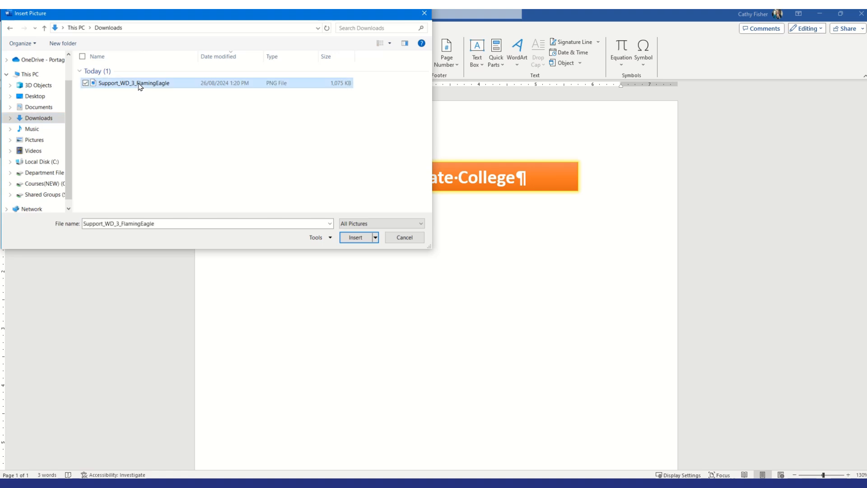
left_click(355, 238)
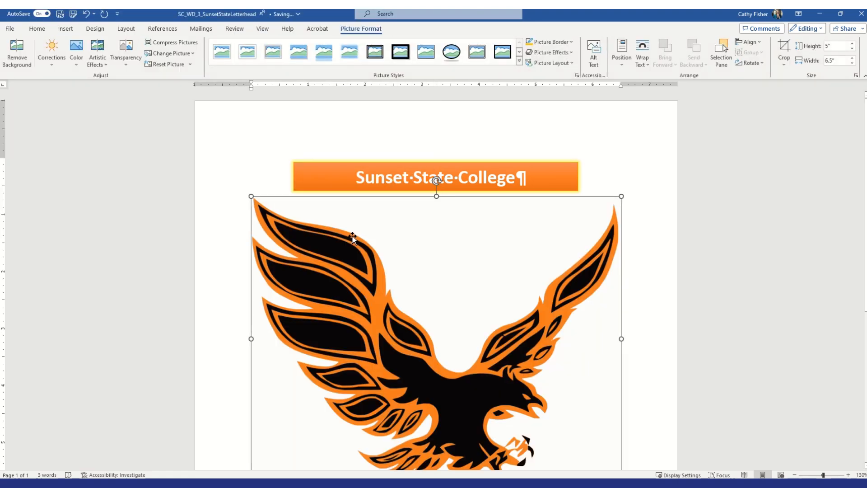
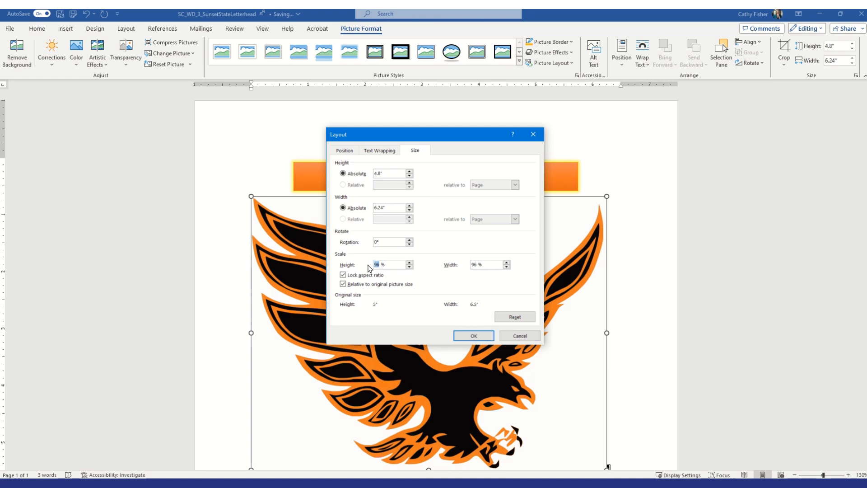
Step: Scale the eagle picture to 10% of its original size with the aspect ratio locked
type("10")
key("Tab")
left_click(486, 338)
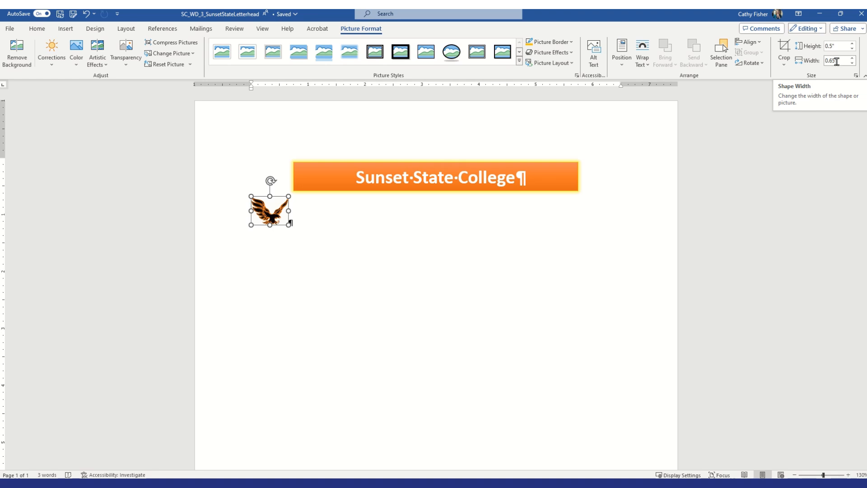
key("Return")
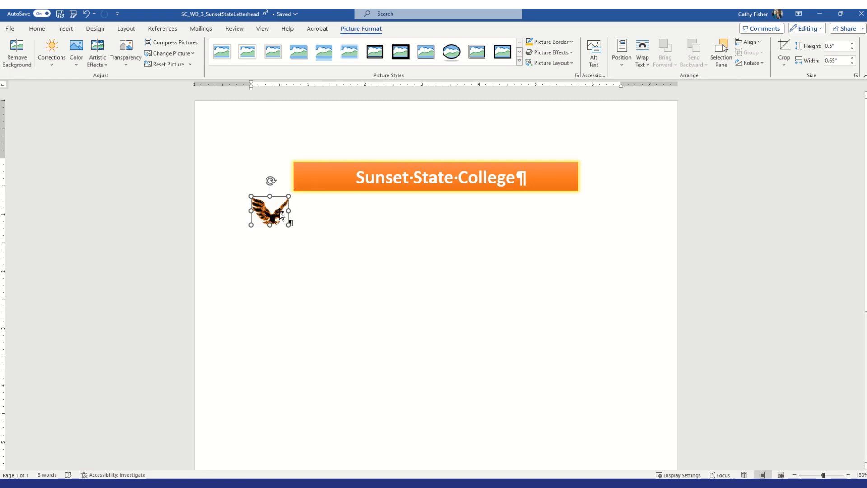
Step: Recolor the eagle picture with the light gold variation and set its correction to Brightness: +20% Contrast: -20%
left_click(77, 68)
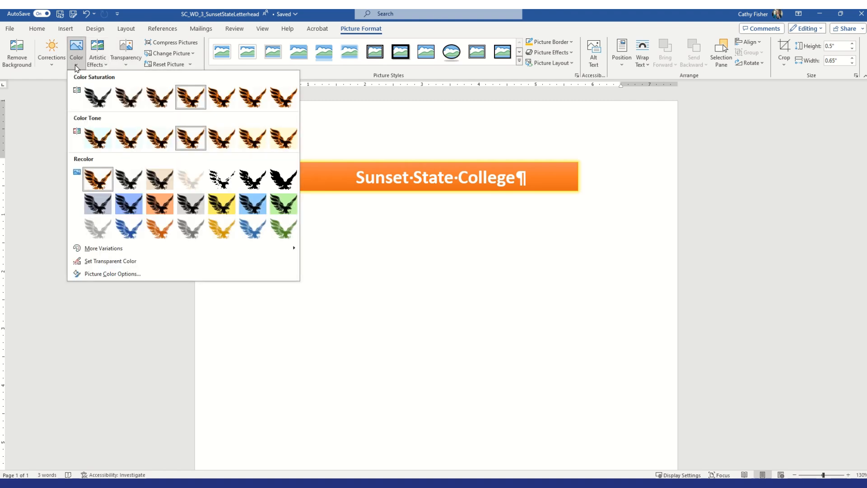
left_click(224, 203)
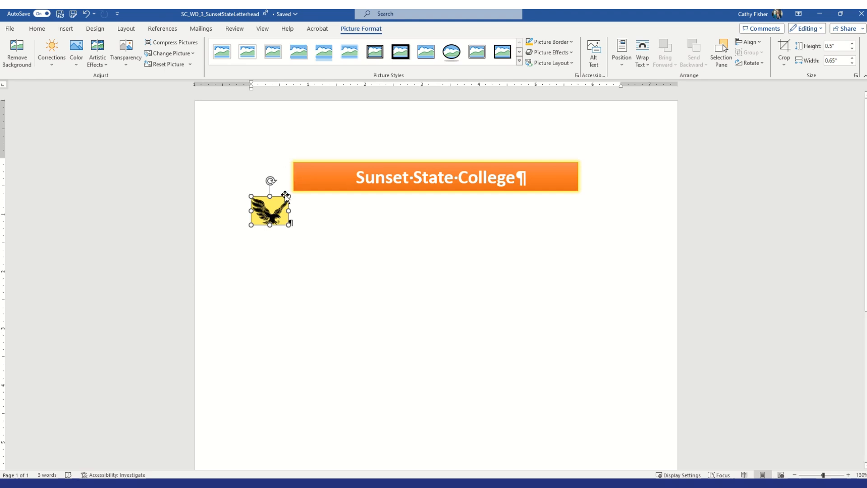
left_click(53, 67)
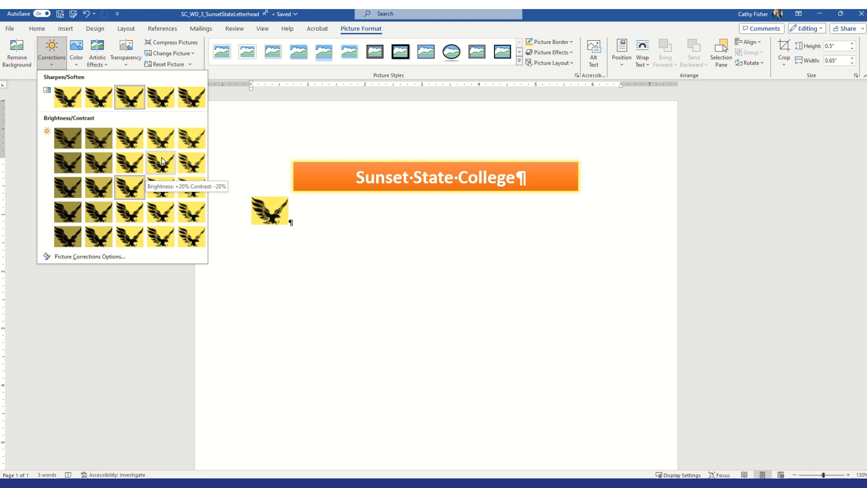
left_click(162, 162)
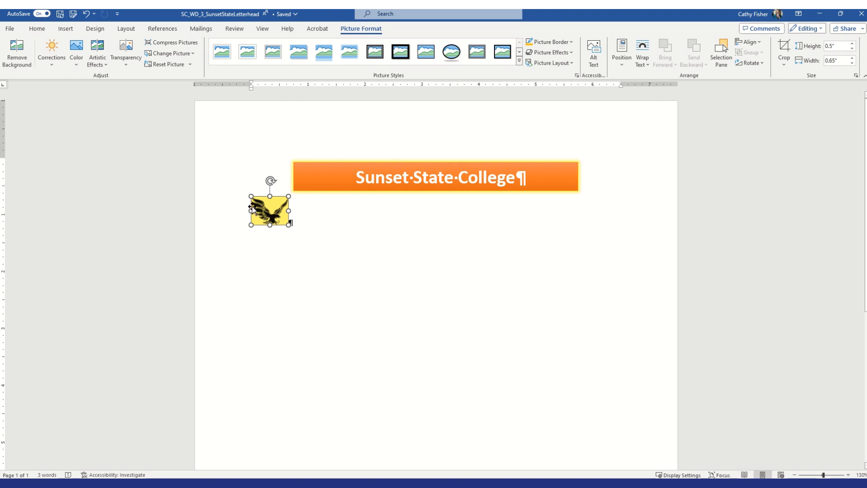
Step: Give the eagle picture a Gold, Accent 4 border
left_click(569, 42)
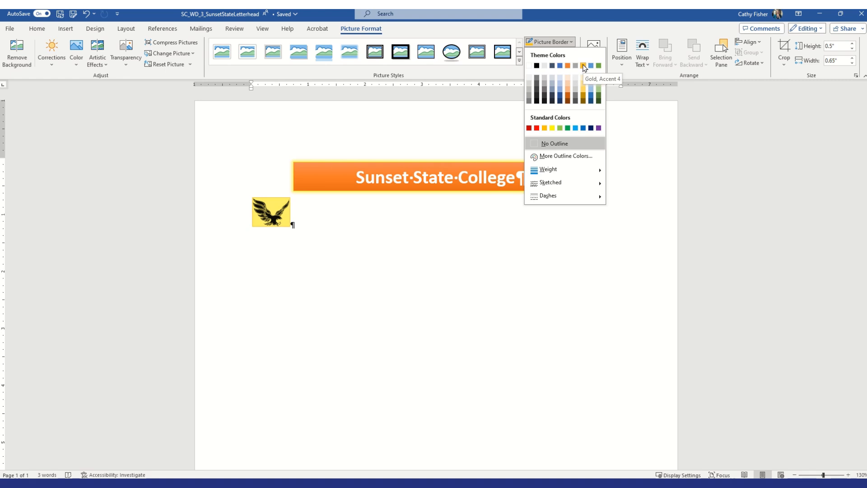
left_click(584, 66)
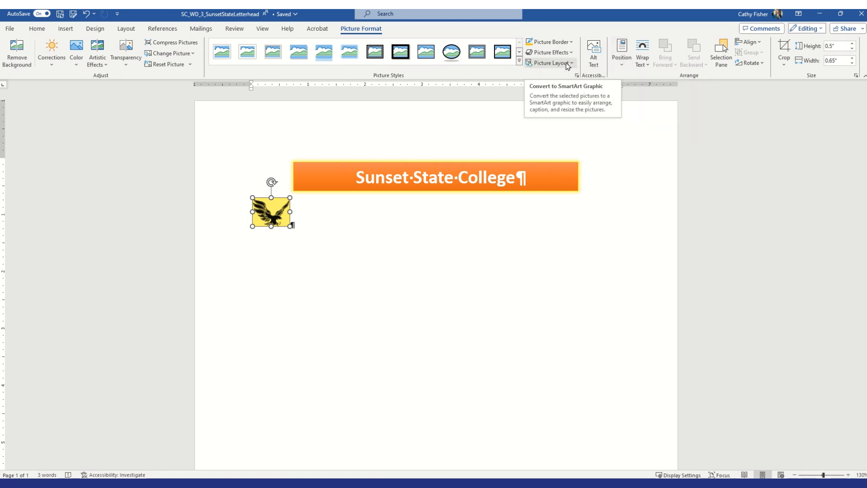
Step: Set the eagle picture's text wrapping to In Front of Text and place it level with the banner, just beyond its left end
left_click(623, 63)
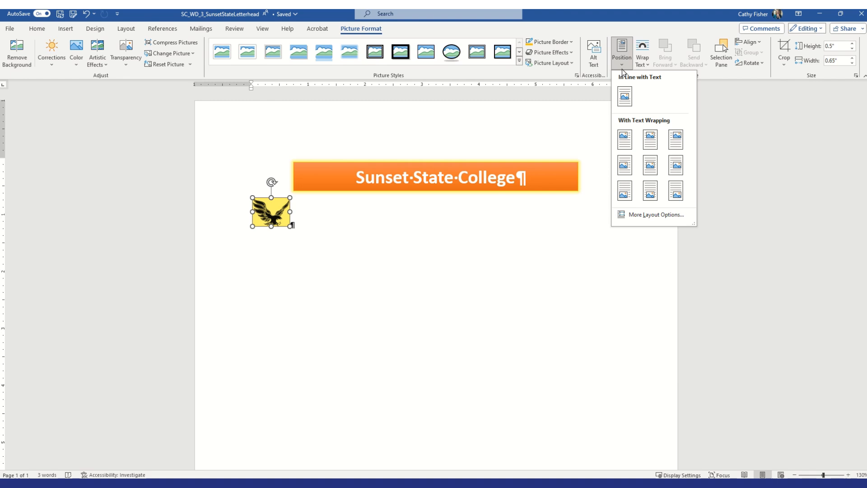
left_click(644, 65)
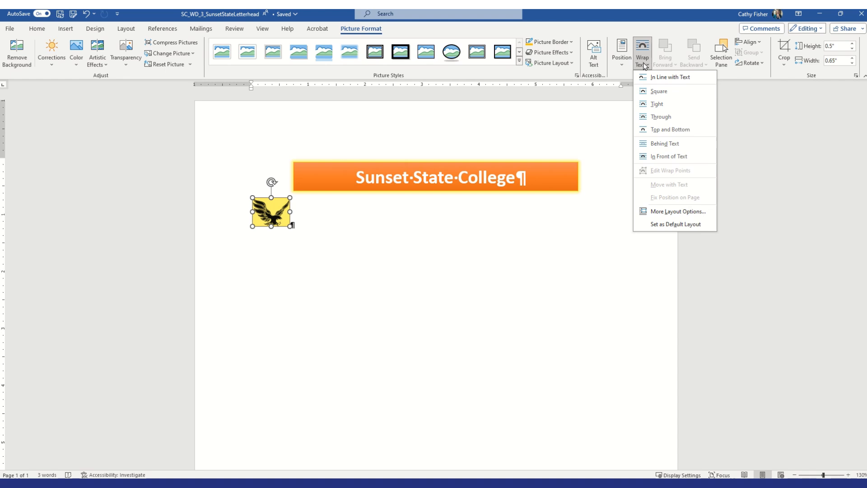
left_click(662, 158)
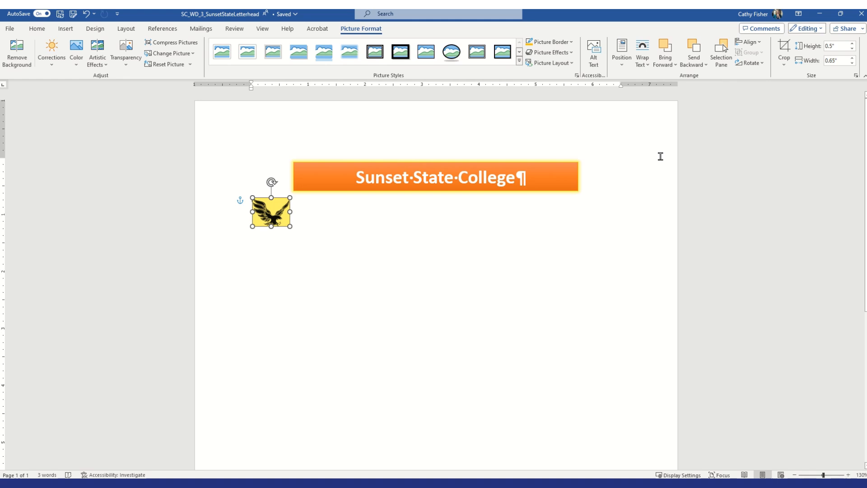
left_click_drag(270, 213, 274, 176)
left_click(251, 199)
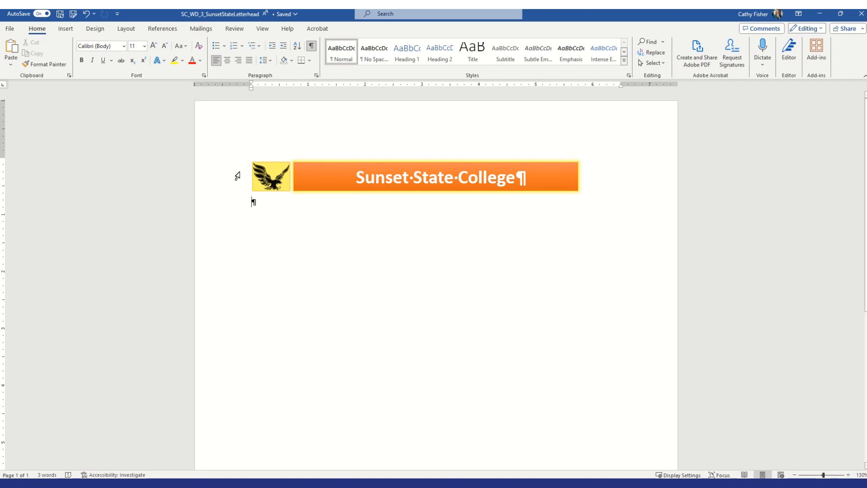
Step: Copy the eagle picture, paste the duplicate with its source formatting in the paragraph below, and place it just beyond the banner's right end
left_click(267, 179)
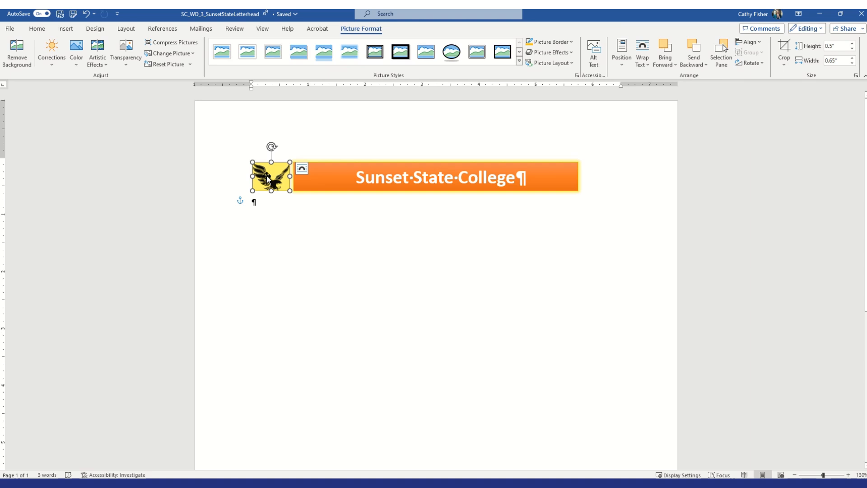
right_click(268, 179)
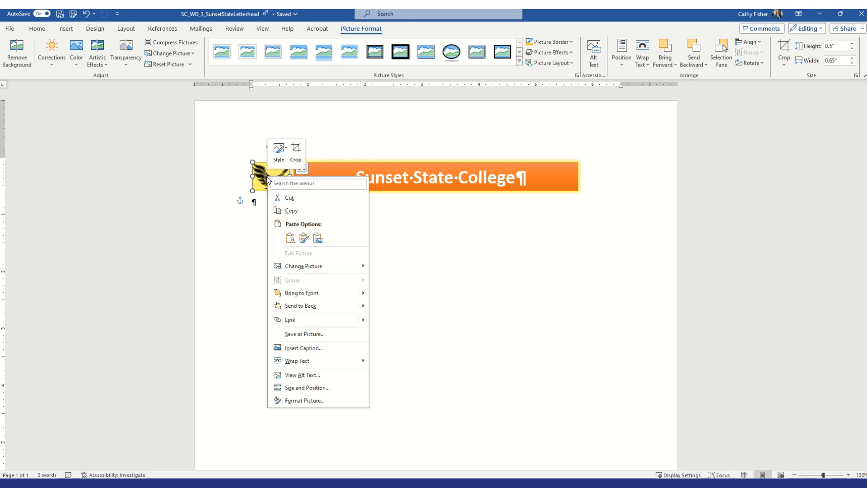
left_click(293, 211)
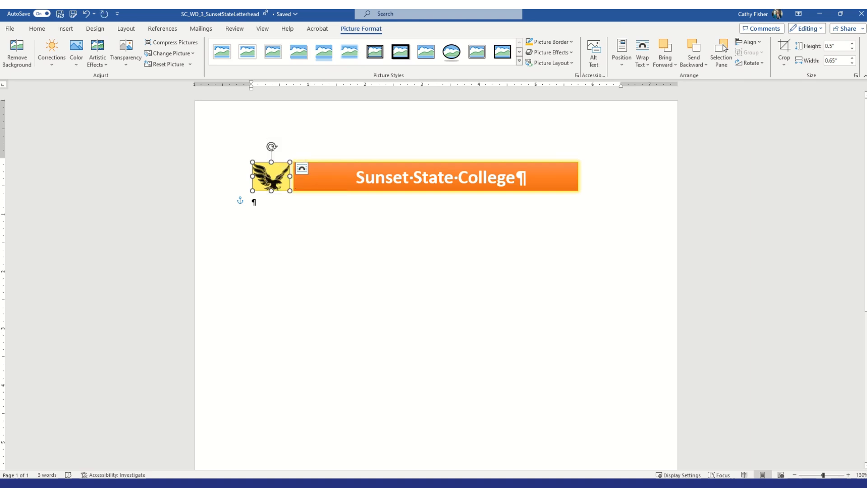
left_click(252, 199)
right_click(312, 221)
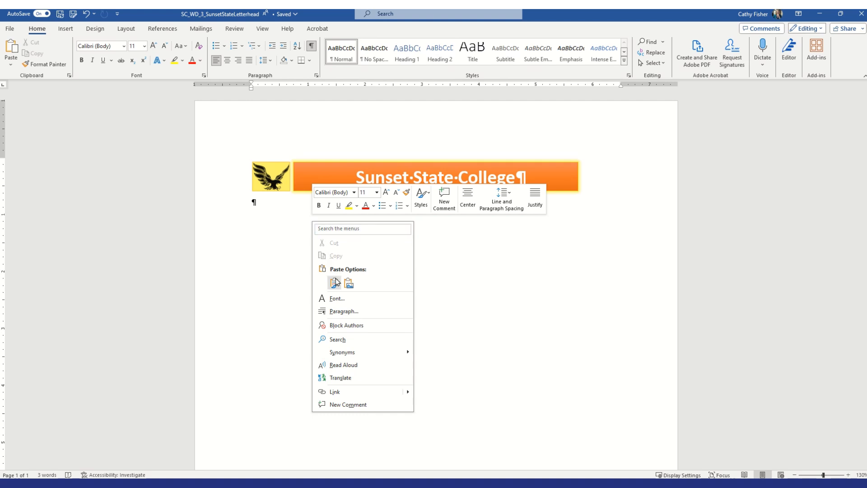
left_click(334, 282)
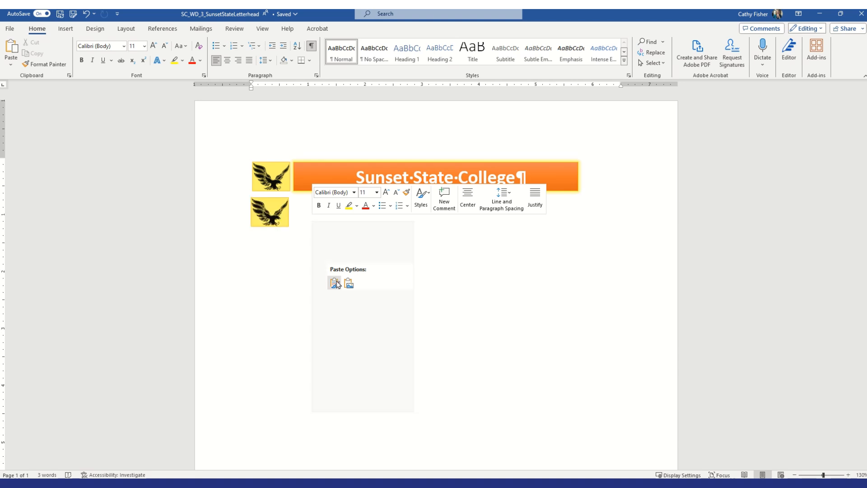
left_click(334, 282)
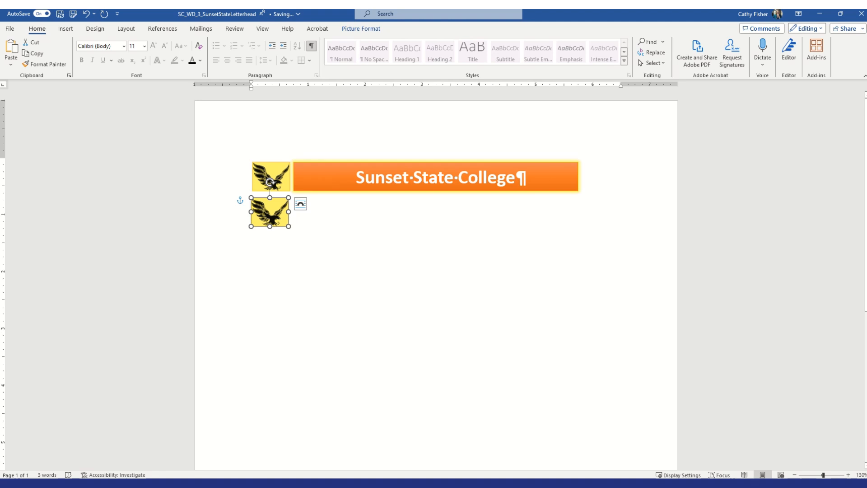
left_click_drag(271, 212, 597, 176)
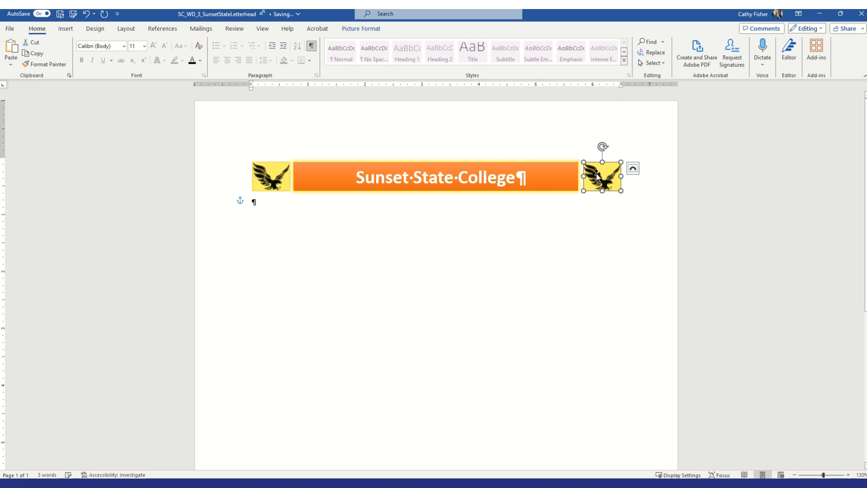
left_click(252, 201)
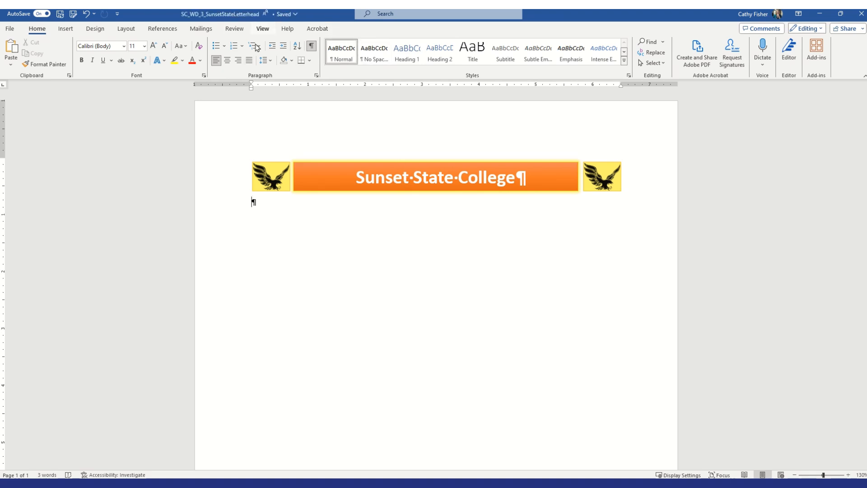
Step: Flip the eagle picture at the banner's right end horizontally so it mirrors the left one
left_click(608, 182)
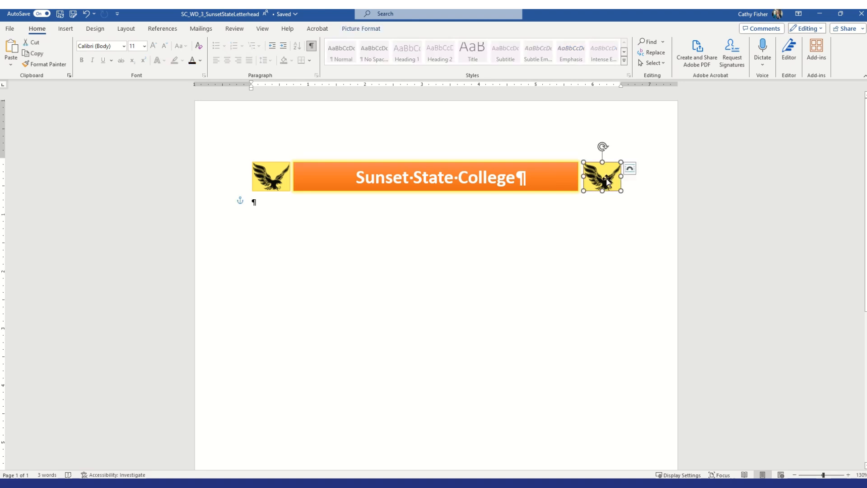
left_click(357, 29)
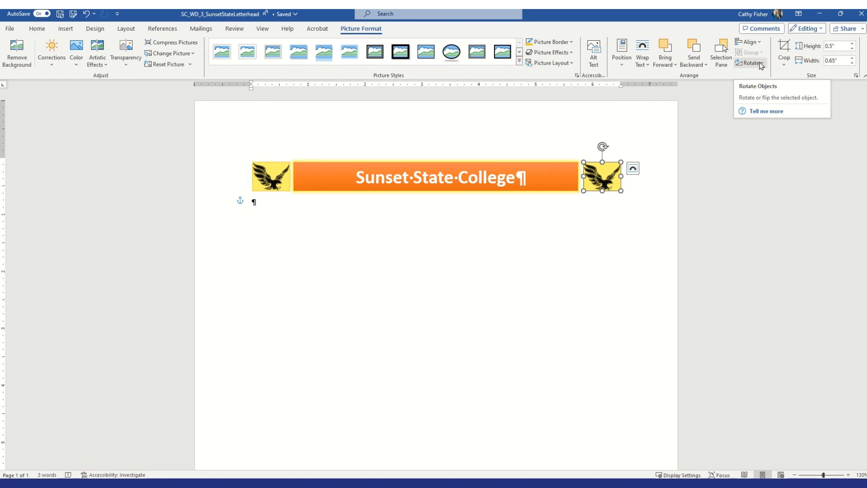
left_click(762, 64)
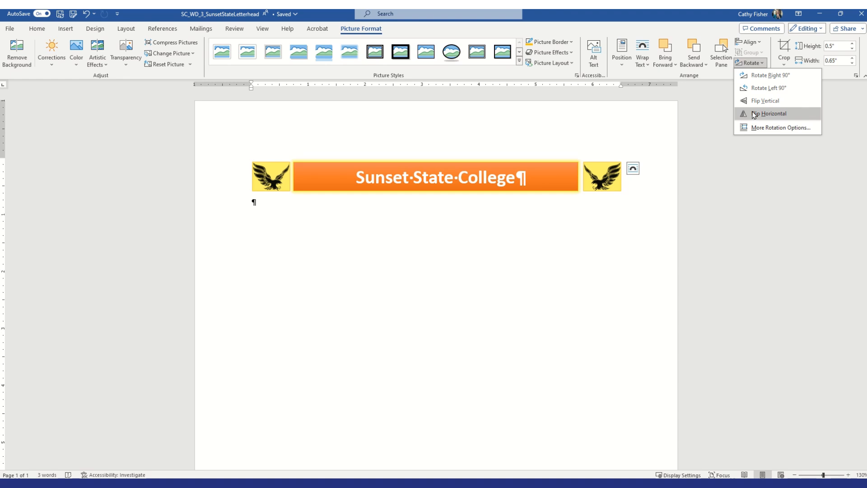
left_click(754, 114)
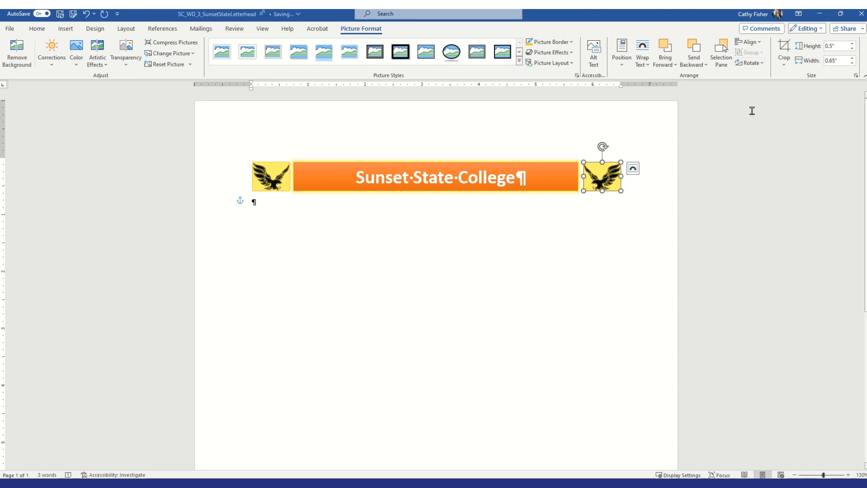
Step: Center the empty paragraph below the banner and enter "Office of Admissions," in it
left_click(252, 202)
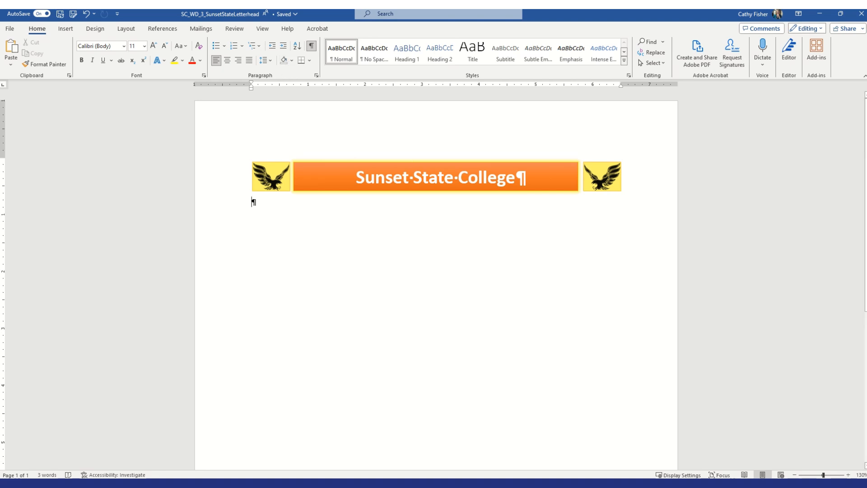
left_click(227, 61)
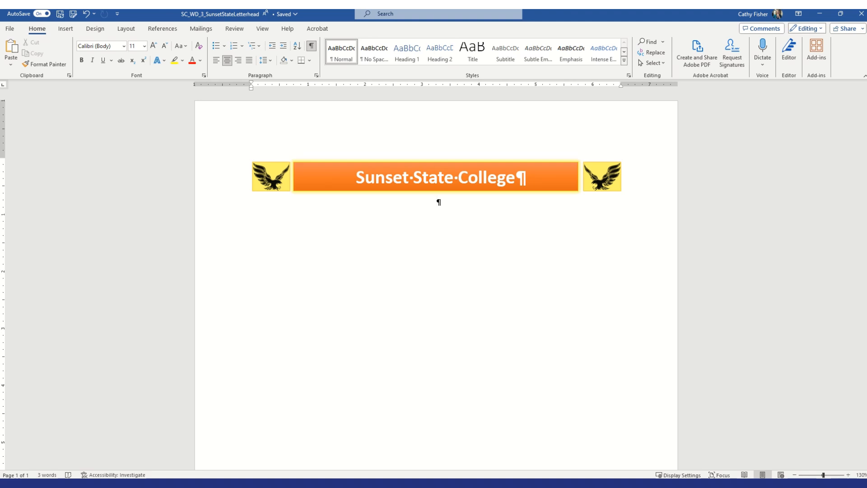
type("Office of")
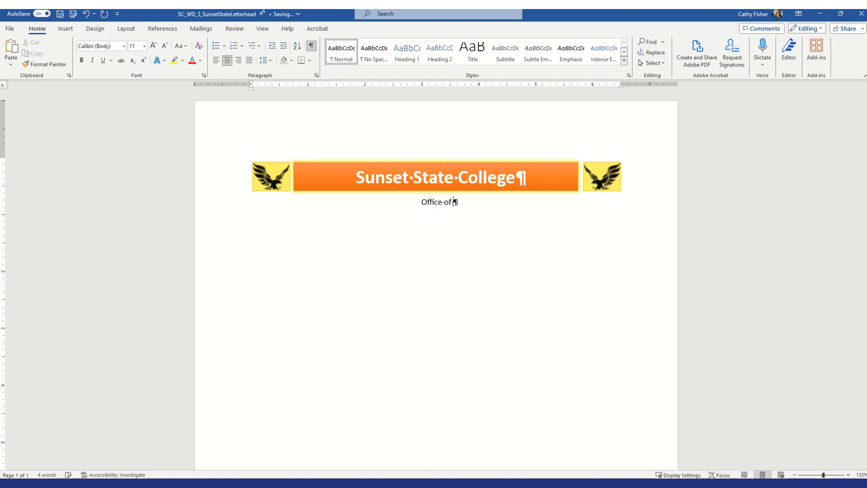
type(" Admissions")
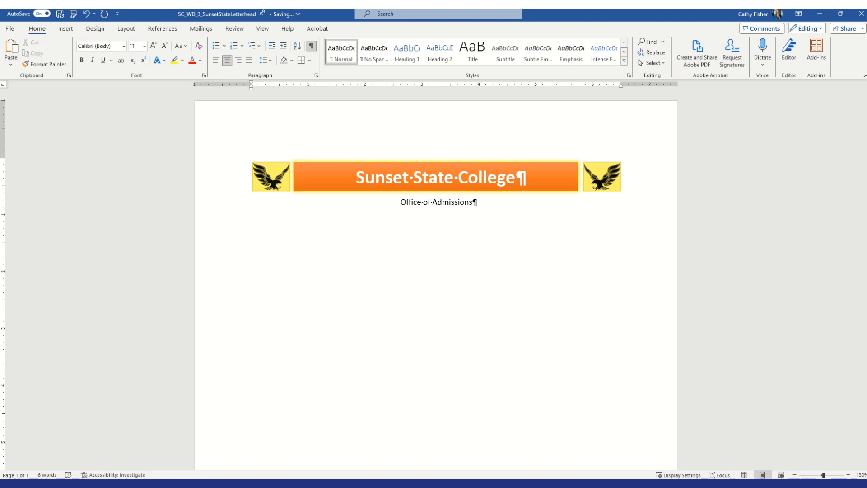
type(", ")
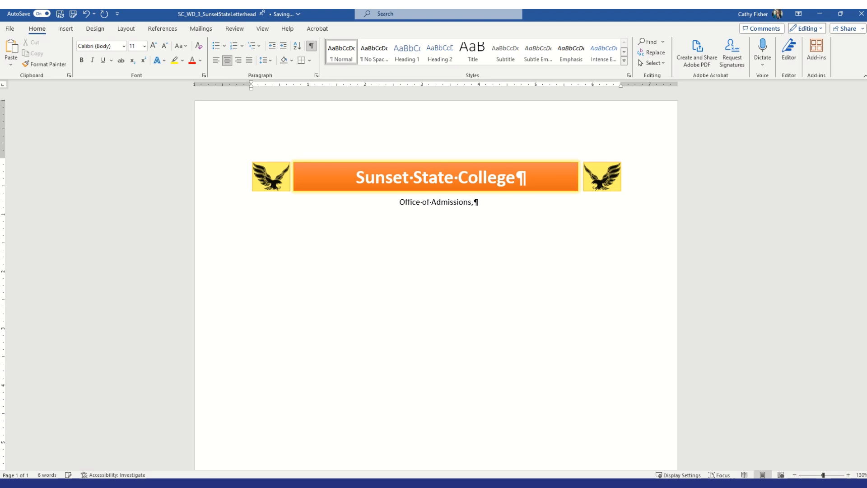
Step: Complete the centered line with the college's mailing address, including street, mail code, city, state and ZIP code, ending with a space
type("101")
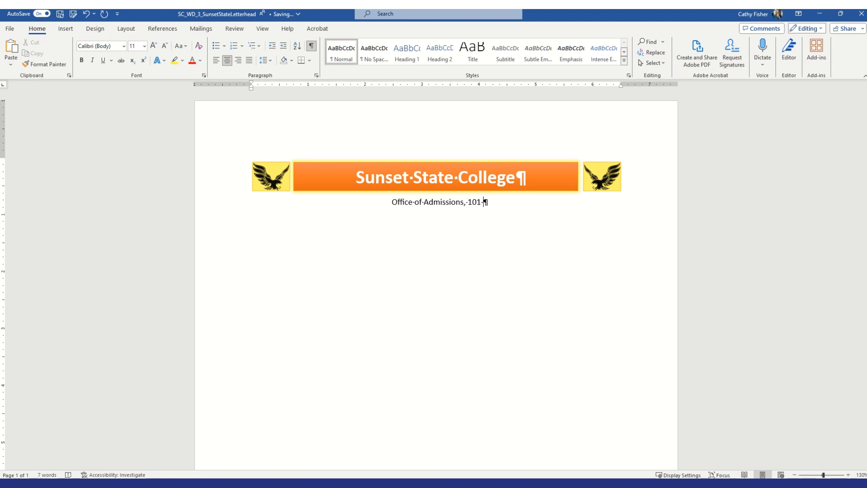
key("BackSpace")
key("BackSpace")
type("01 Can")
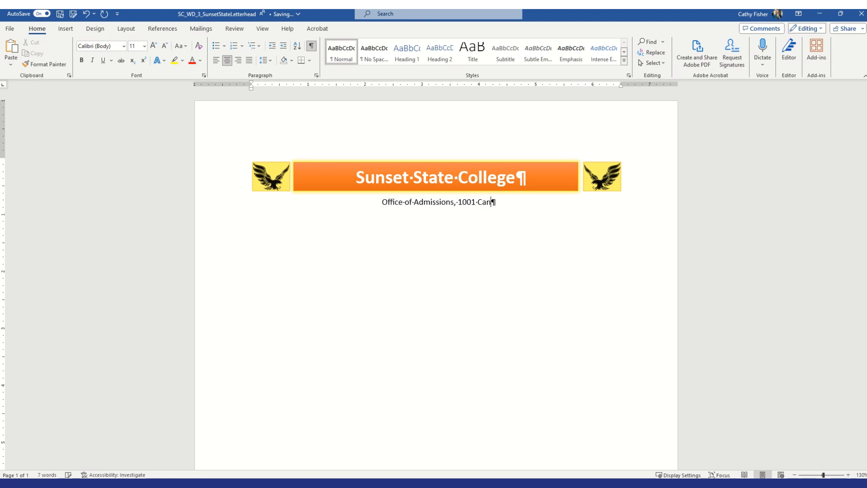
type("ton Stre")
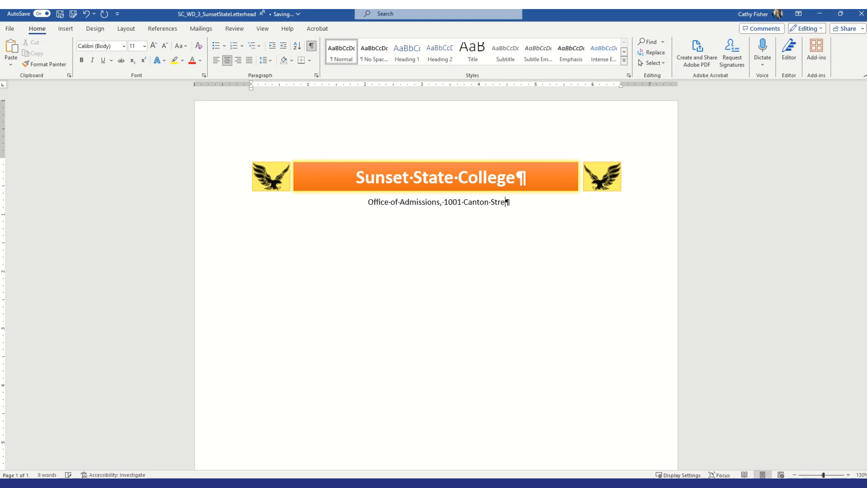
type("et, ")
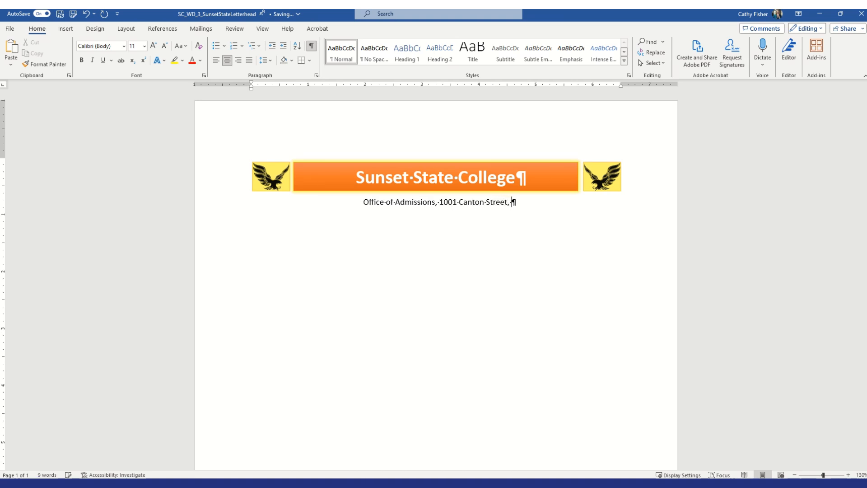
type("MC ")
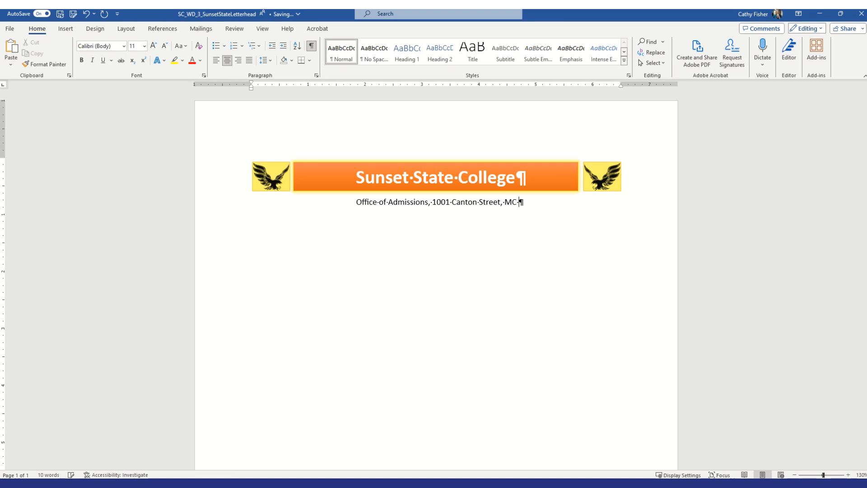
type("330")
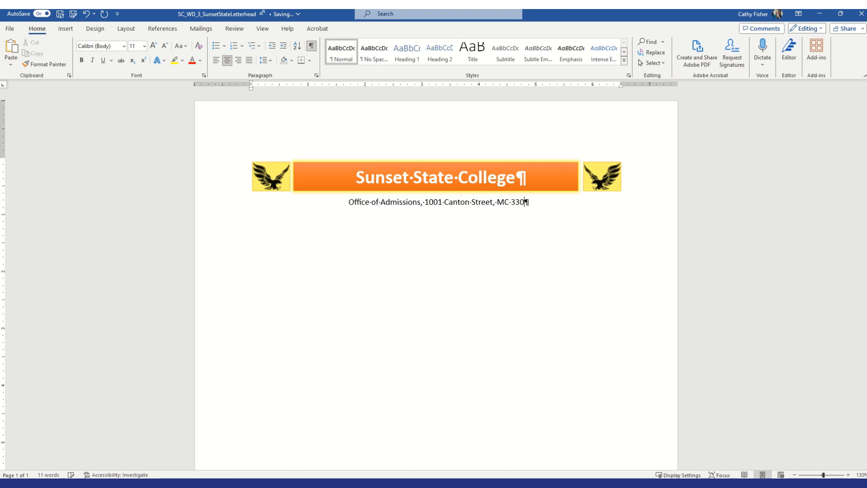
type("0,")
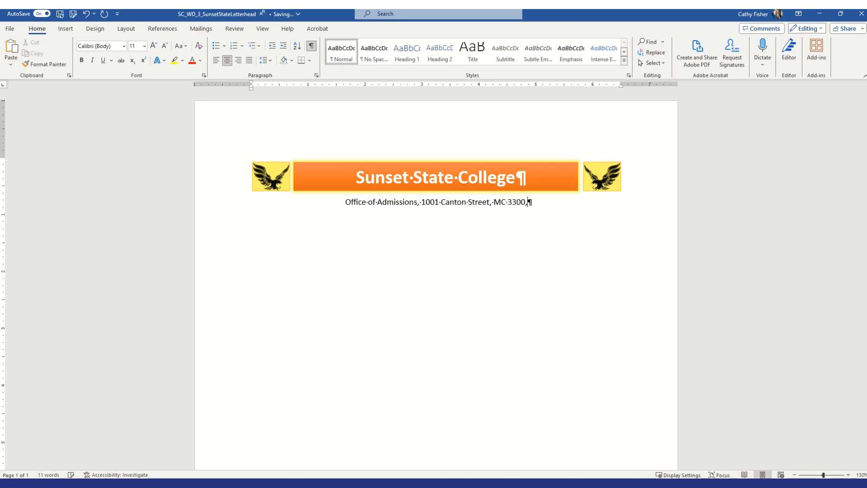
type(" Novat")
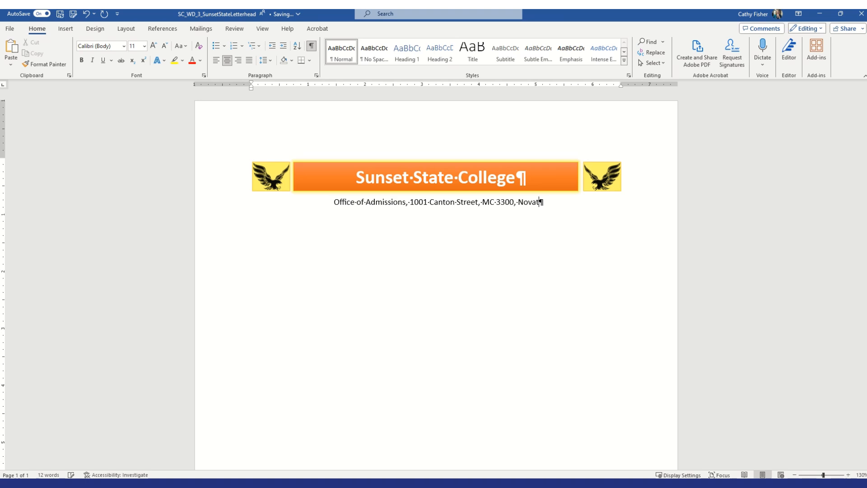
type("o, CA ")
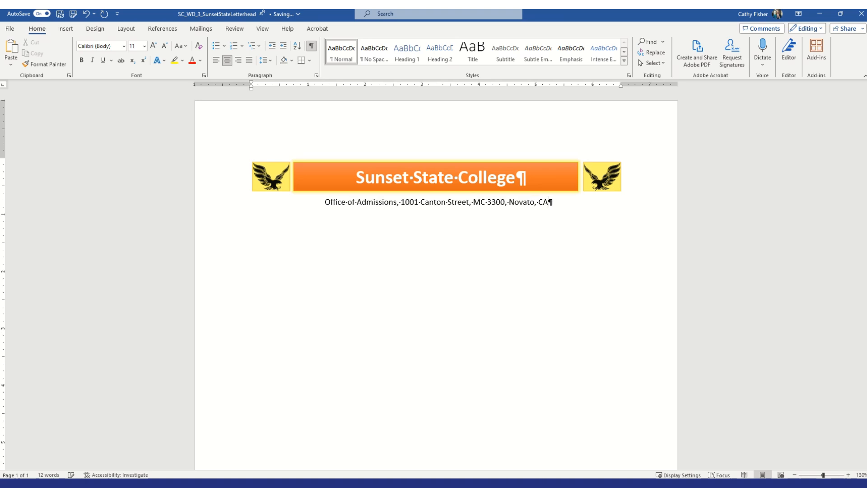
type("9")
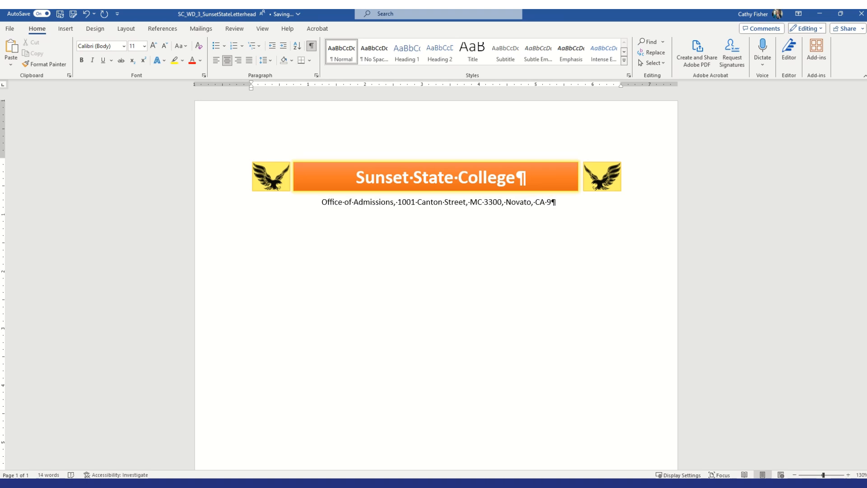
type("4945")
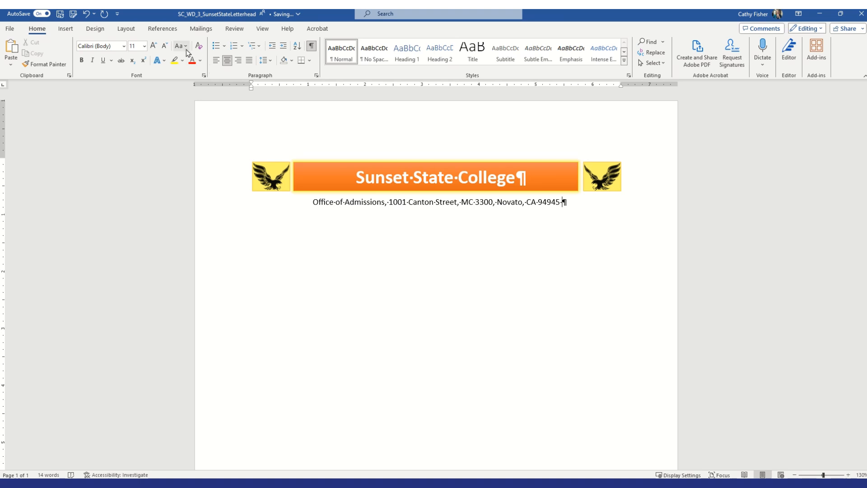
Step: Insert the Middle Dot symbol from the Latin-1 Supplement characters after the ZIP code at the end of the address line
left_click(71, 31)
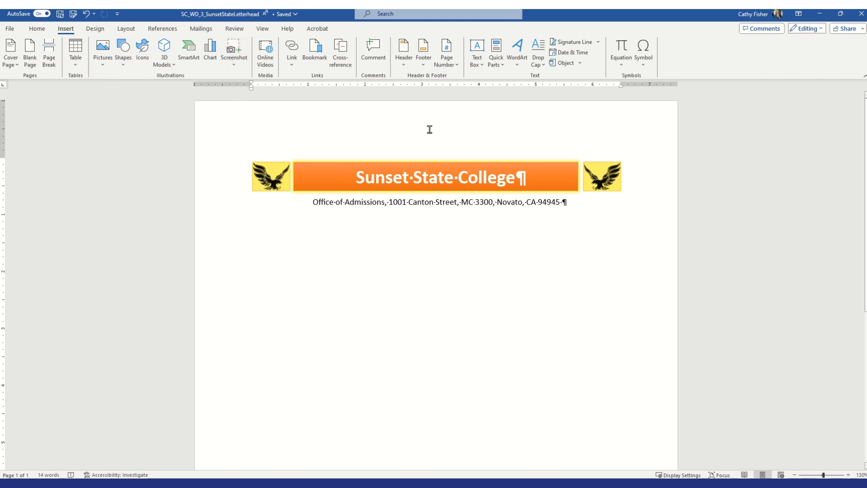
left_click(644, 63)
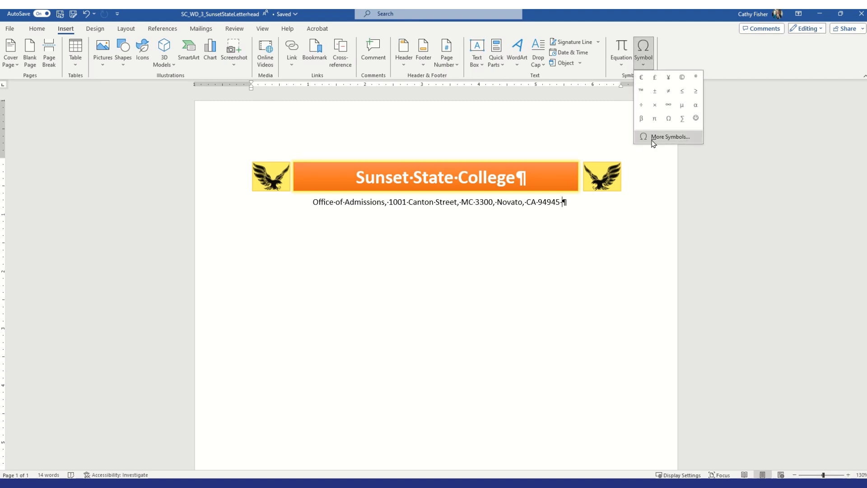
left_click(668, 137)
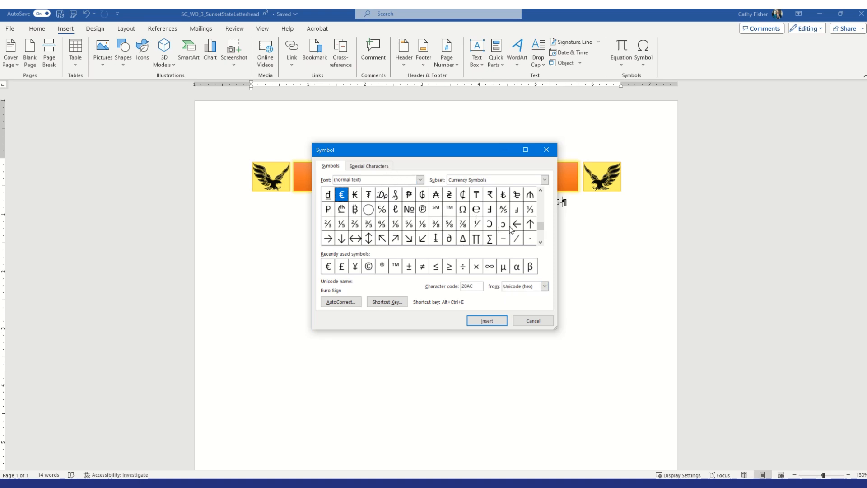
left_click_drag(545, 228, 543, 195)
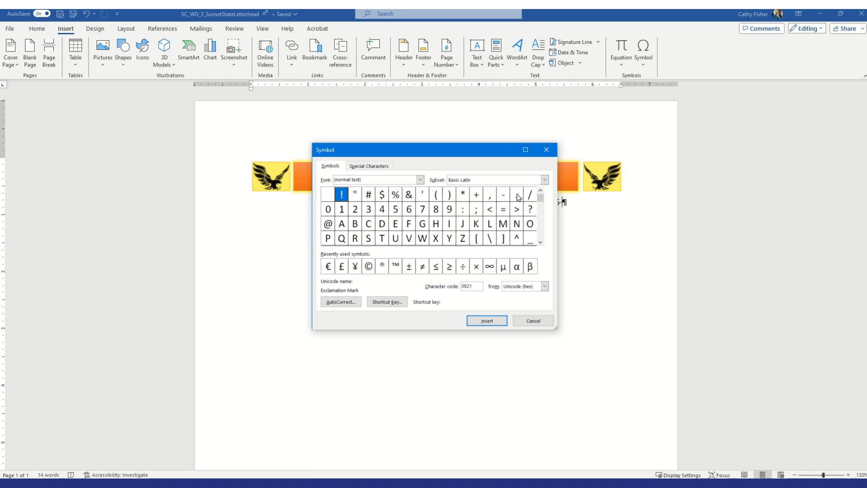
left_click(540, 242)
left_click(541, 242)
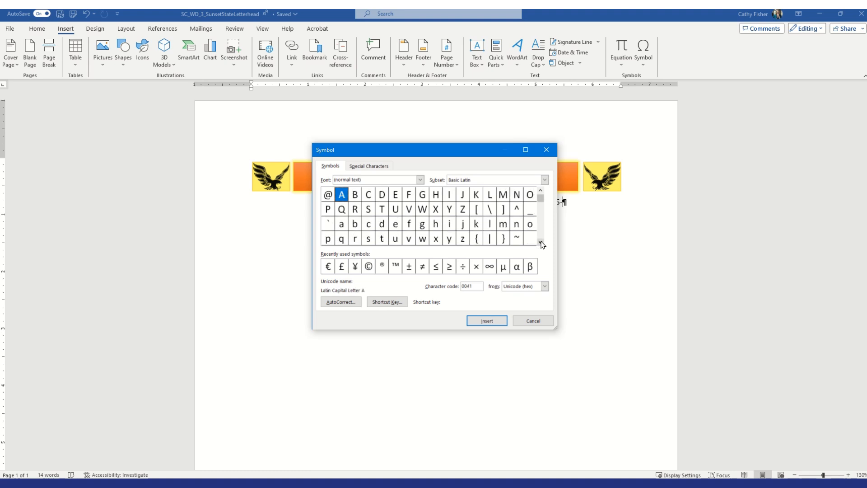
left_click(540, 243)
left_click(540, 243)
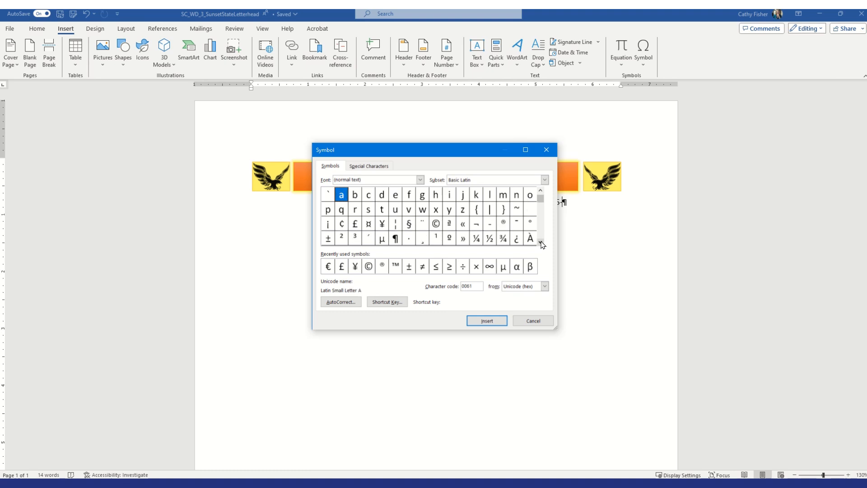
left_click(540, 242)
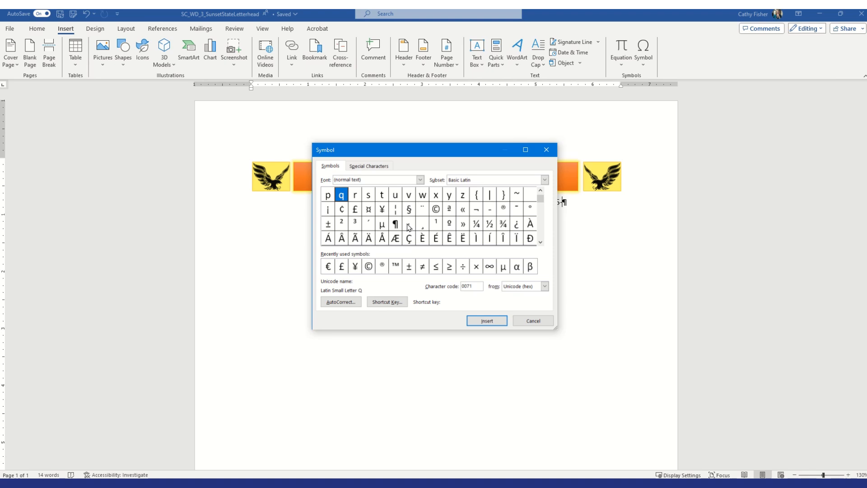
left_click(540, 243)
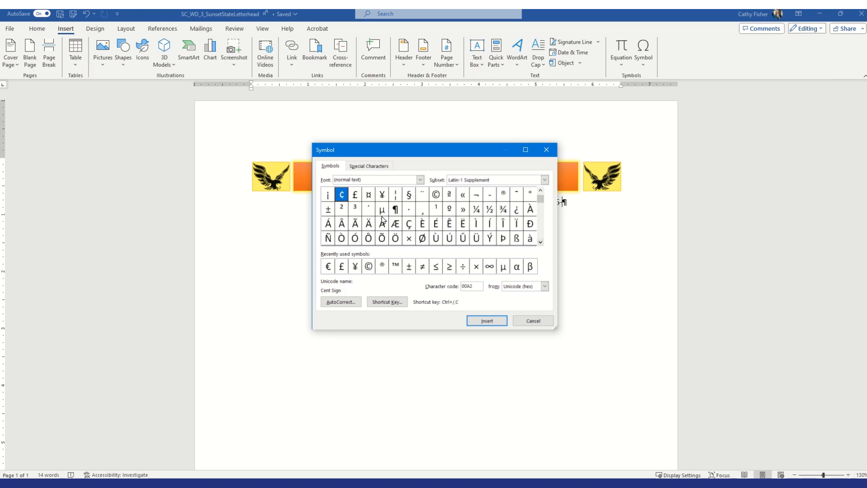
left_click(539, 242)
left_click(540, 242)
left_click(540, 242)
left_click(540, 243)
left_click(540, 243)
left_click(540, 243)
left_click(540, 242)
left_click(540, 243)
left_click(540, 242)
left_click(540, 242)
left_click(540, 243)
left_click(540, 243)
left_click(540, 242)
left_click(539, 243)
left_click(540, 243)
left_click(540, 243)
left_click(539, 242)
left_click(540, 242)
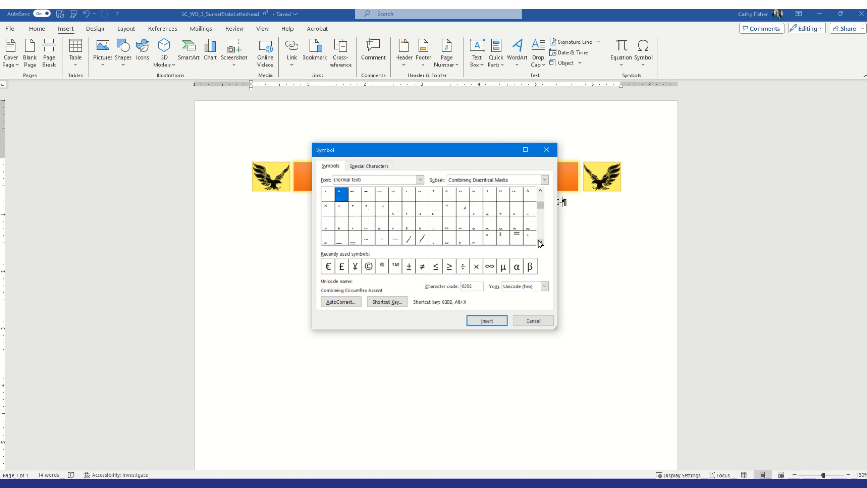
left_click(540, 190)
left_click(540, 190)
left_click(540, 190)
left_click(541, 190)
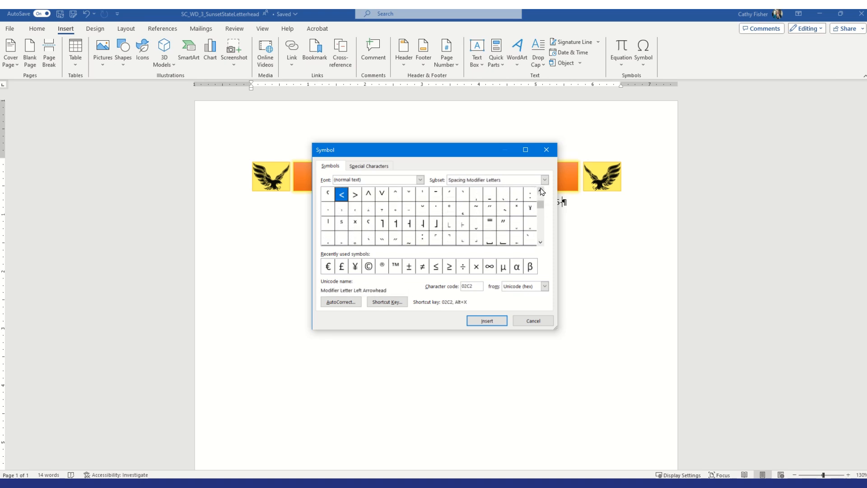
left_click(541, 242)
left_click(540, 242)
left_click(540, 242)
left_click(540, 242)
left_click(540, 242)
left_click(540, 242)
left_click(540, 242)
left_click(540, 242)
left_click(541, 191)
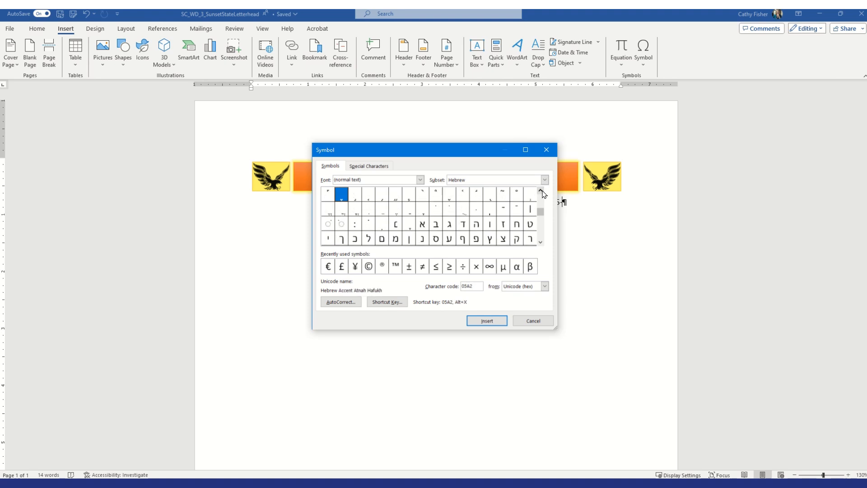
left_click(541, 191)
left_click(540, 191)
left_click(540, 190)
left_click(540, 191)
left_click(540, 191)
left_click(540, 191)
left_click(540, 191)
left_click(541, 191)
left_click(540, 191)
left_click(541, 191)
left_click(540, 191)
left_click(541, 191)
left_click(540, 191)
left_click(540, 191)
left_click(540, 191)
left_click(541, 191)
left_click(540, 191)
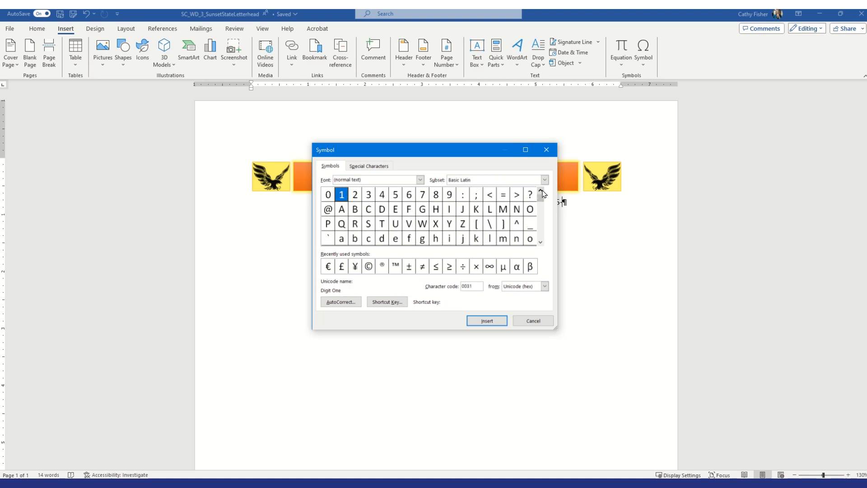
left_click(540, 242)
left_click(540, 242)
left_click(541, 242)
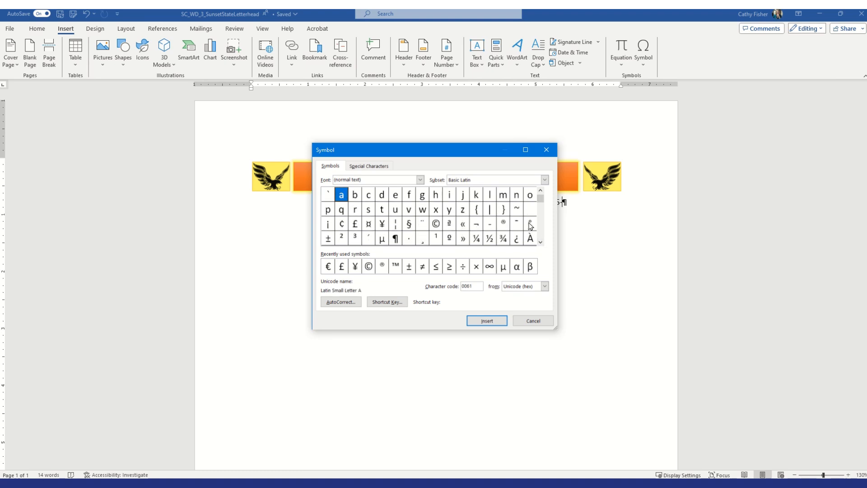
left_click(410, 238)
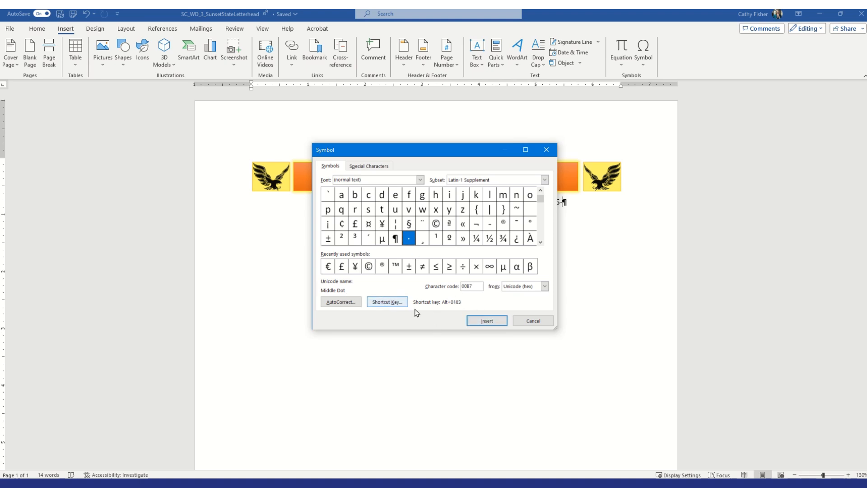
left_click(490, 321)
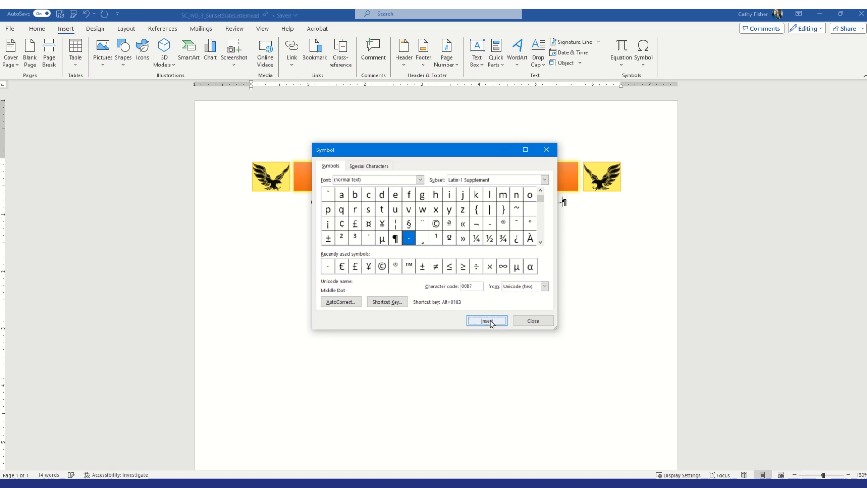
left_click(532, 321)
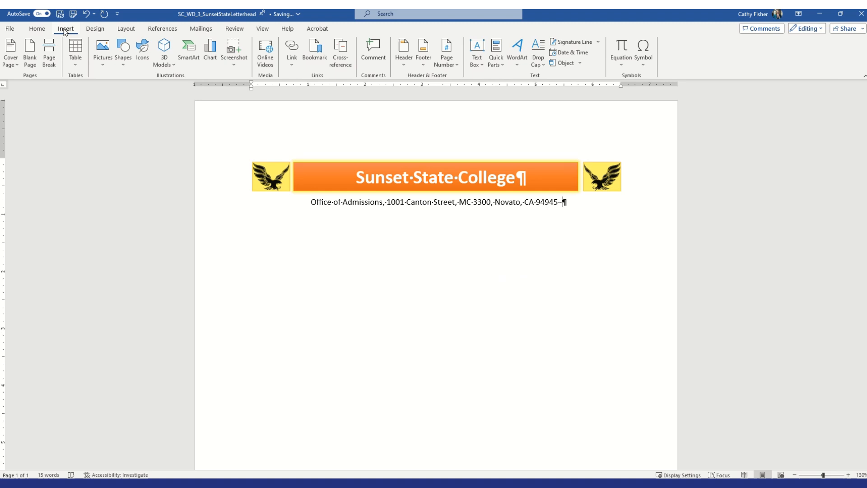
Step: Hide the formatting marks and enter the office's phone number after the dot, ending with a space
left_click(37, 29)
left_click(311, 45)
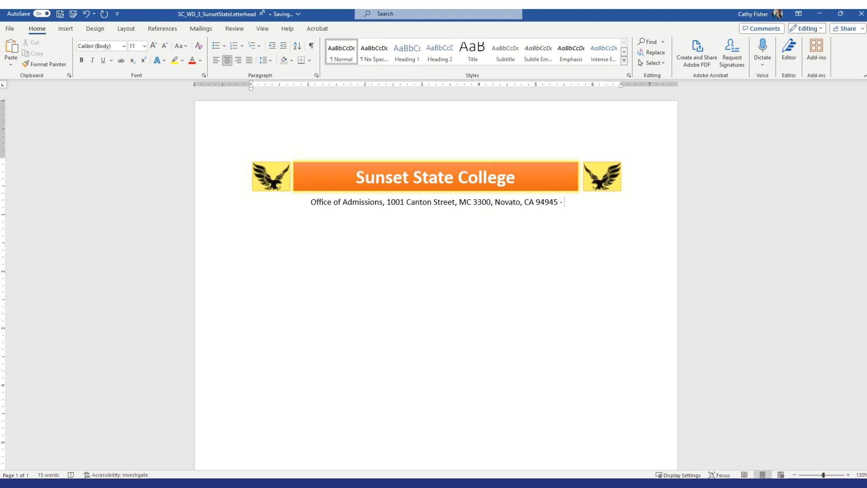
type("4")
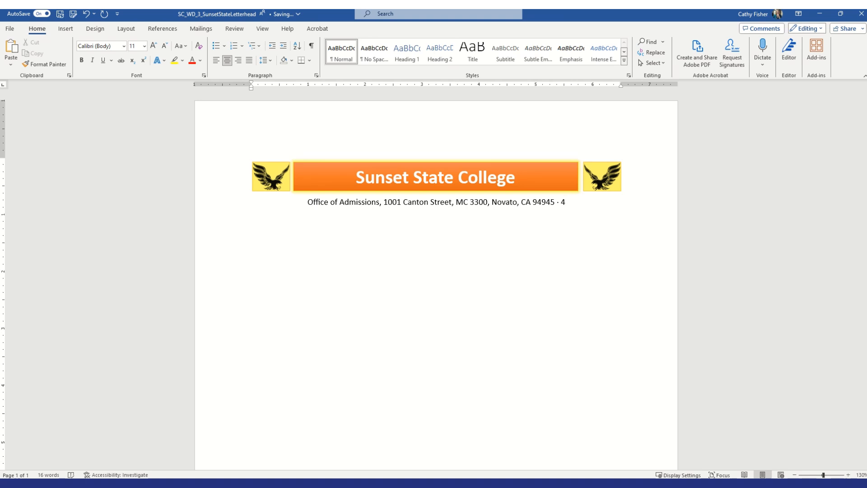
type("15-5")
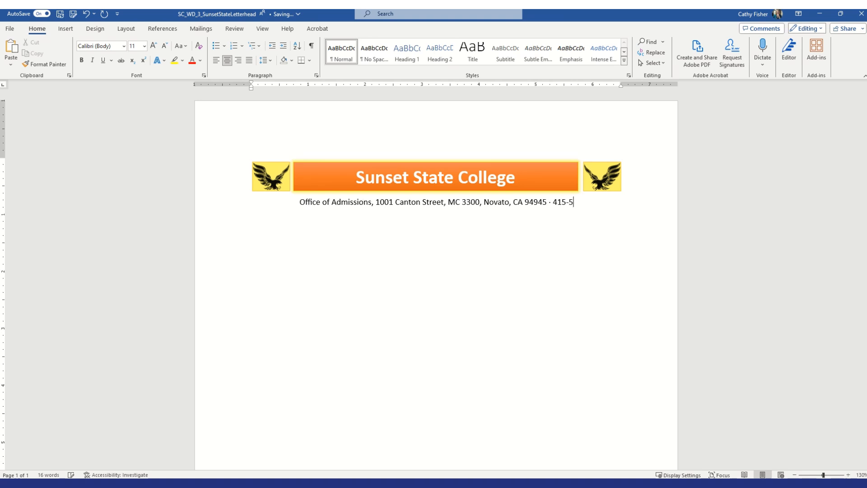
type("55-0199")
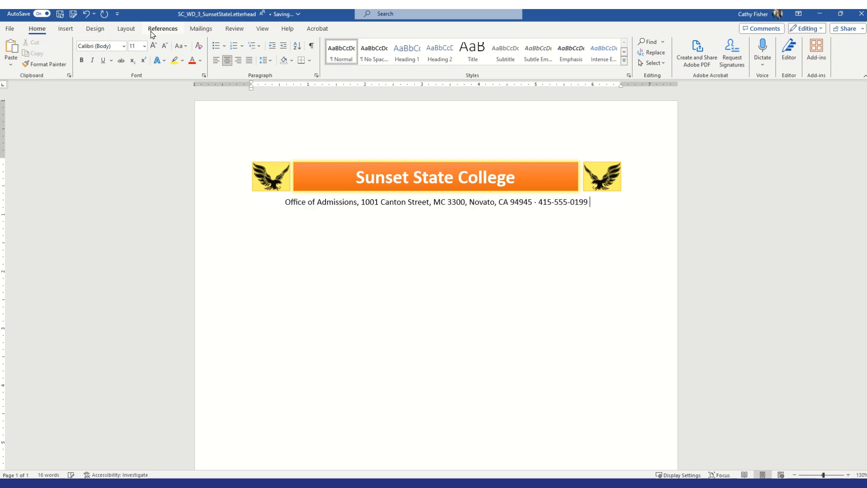
Step: Insert the Black Circle symbol from the Geometric Shapes characters after the phone number
left_click(65, 28)
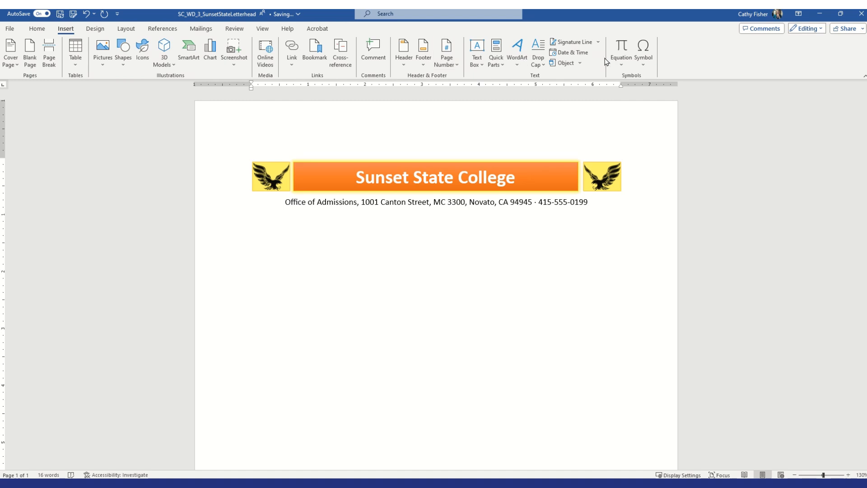
left_click(643, 67)
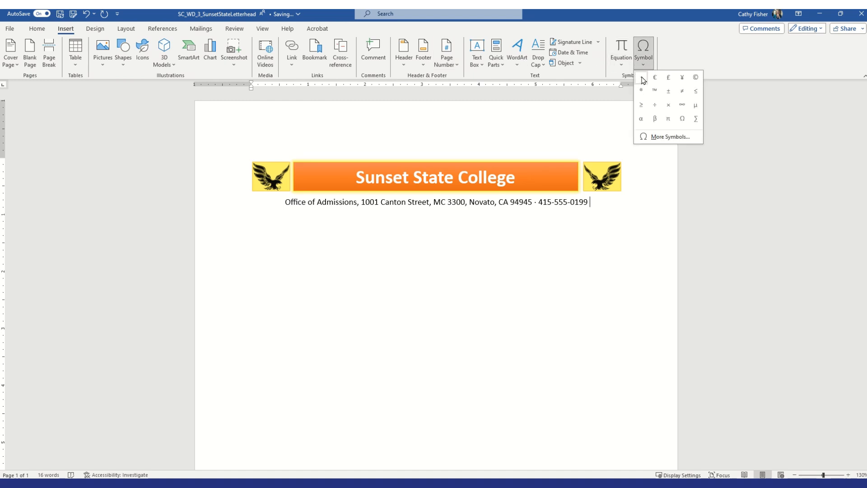
left_click(662, 135)
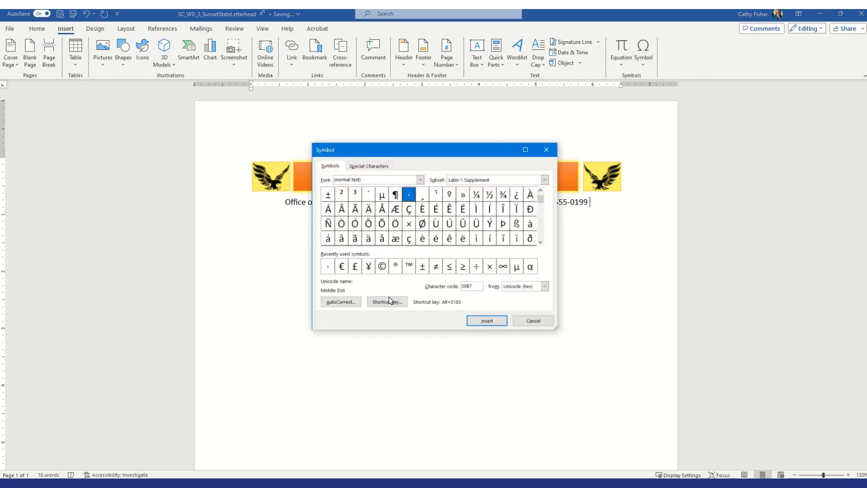
left_click(382, 167)
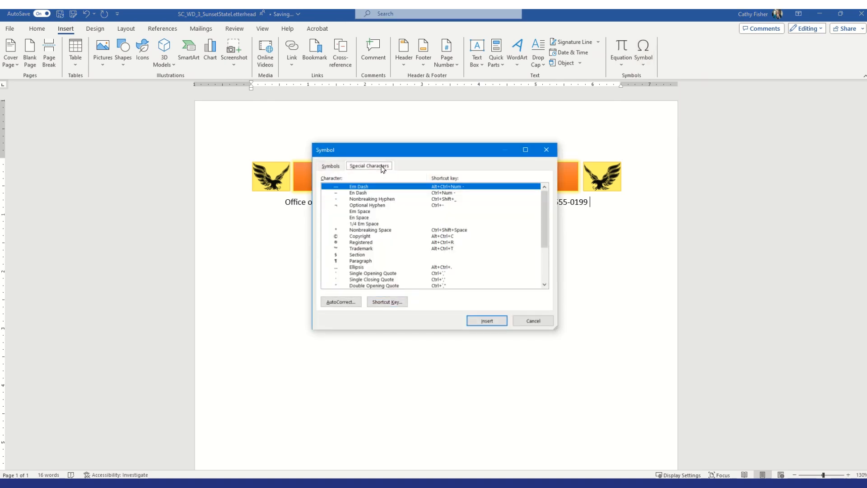
left_click(337, 167)
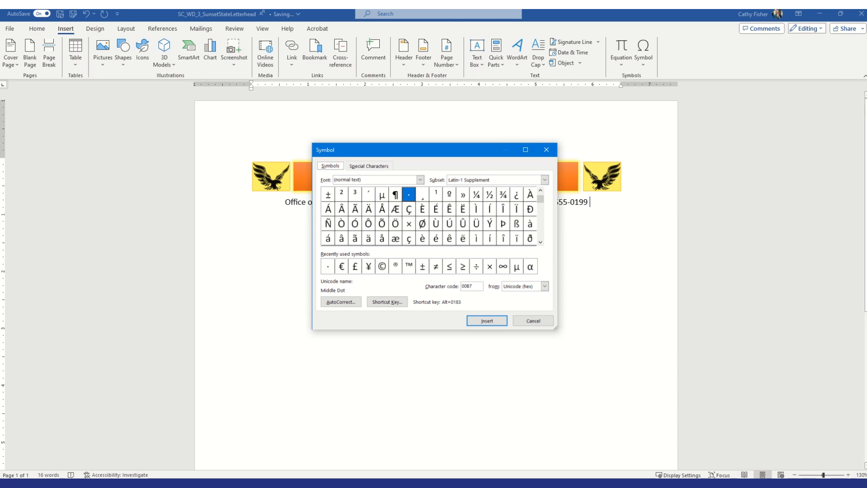
left_click(541, 236)
left_click_drag(543, 201, 541, 238)
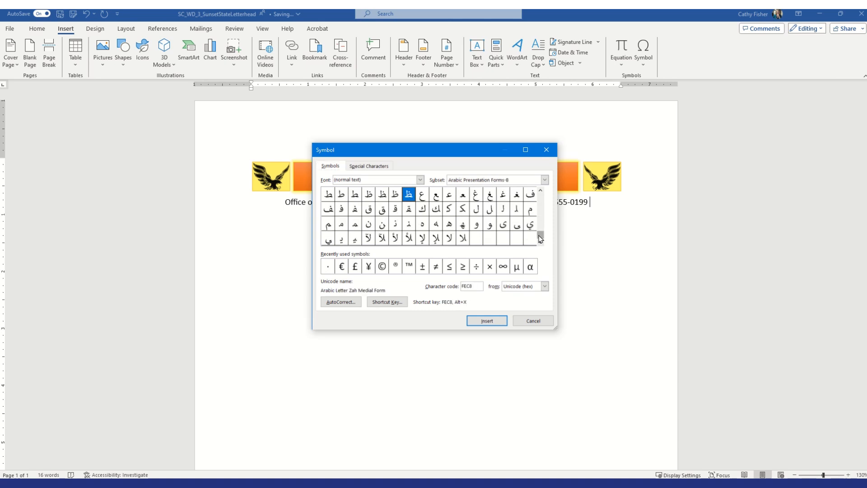
left_click_drag(543, 192, 542, 193)
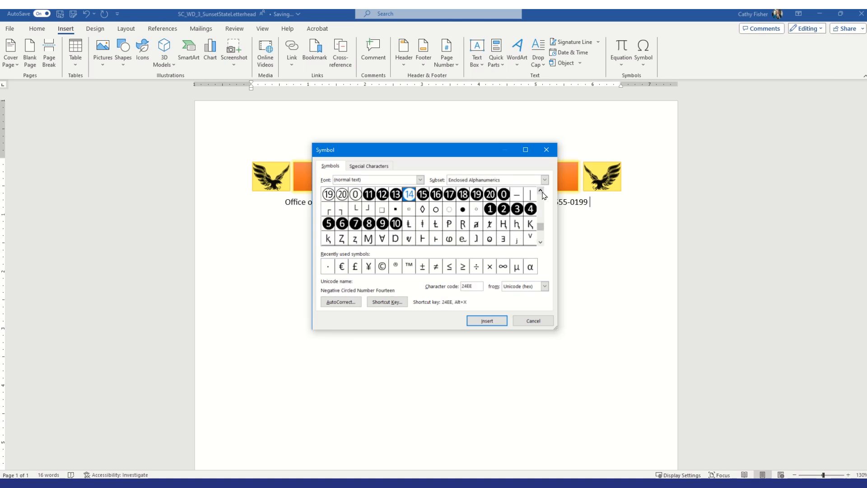
left_click(463, 210)
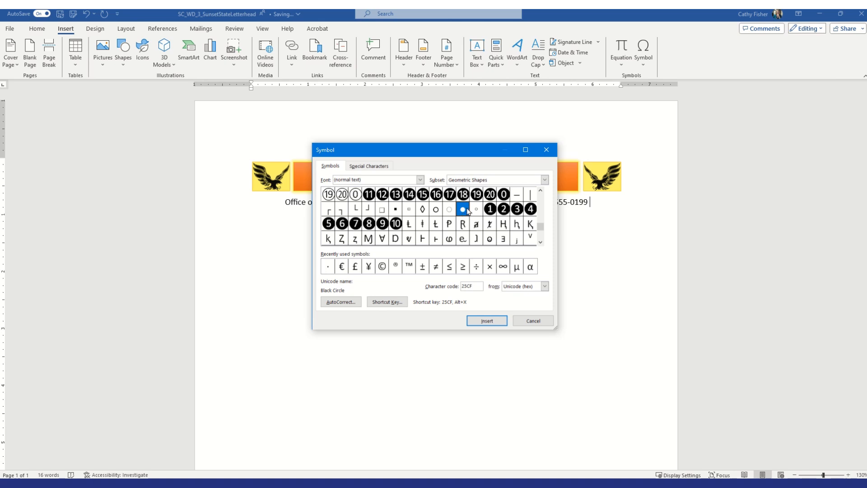
left_click(541, 193)
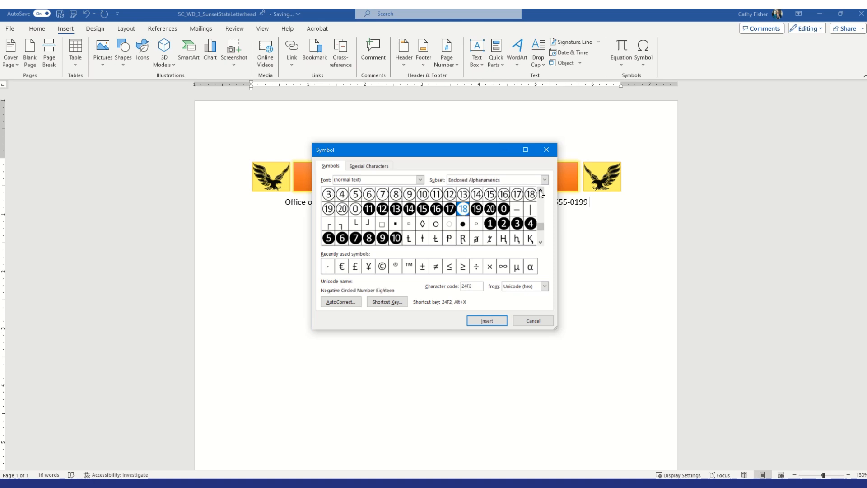
left_click(462, 224)
left_click(486, 320)
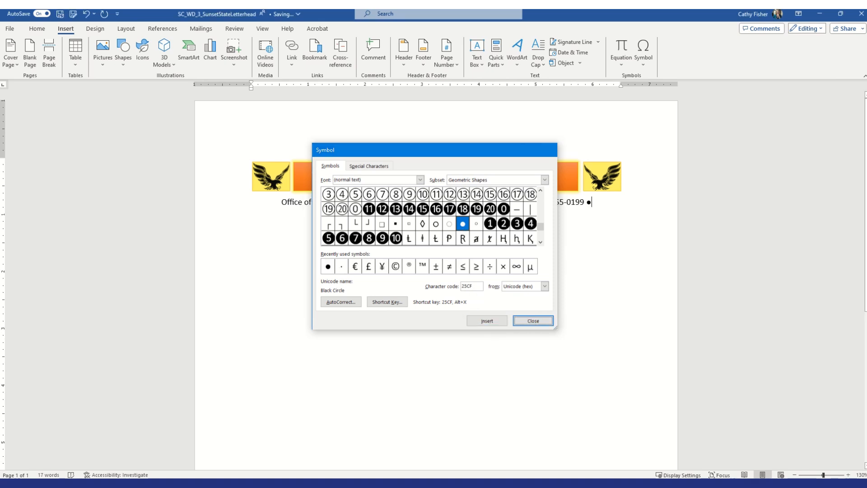
left_click(531, 322)
Step: Replace the middle dot between the ZIP code and the phone number with a Black Circle symbol
left_click(532, 201)
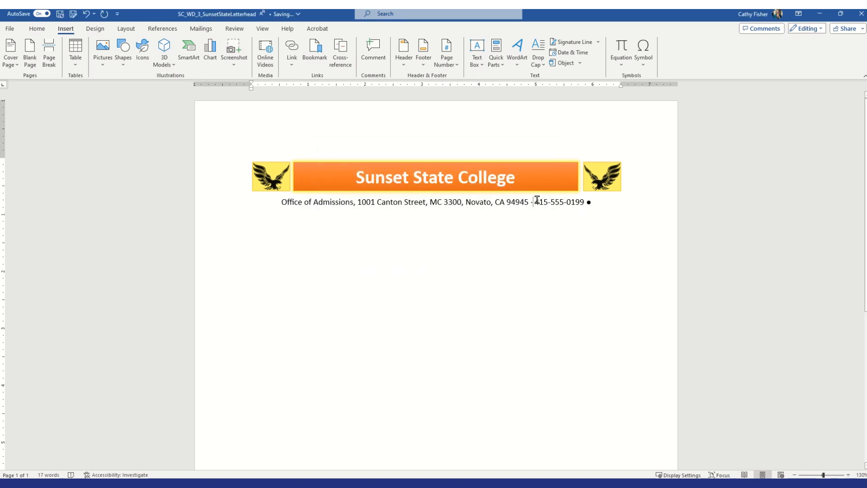
key("BackSpace")
key("BackSpace")
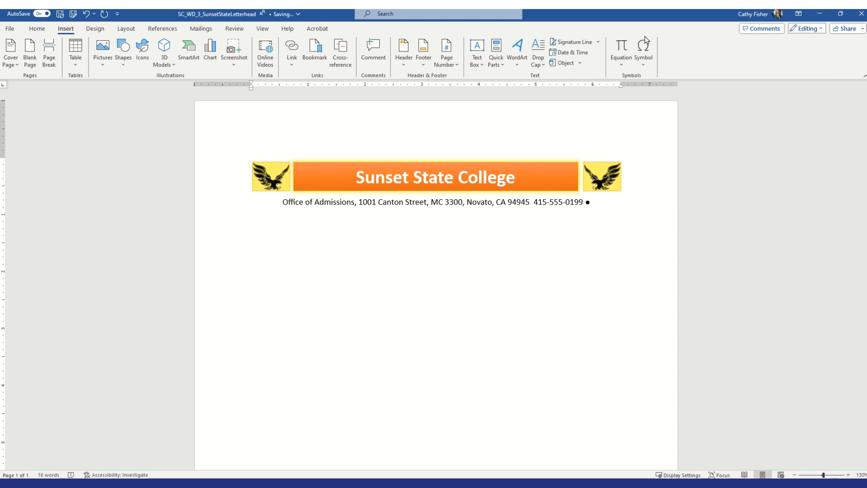
left_click(644, 65)
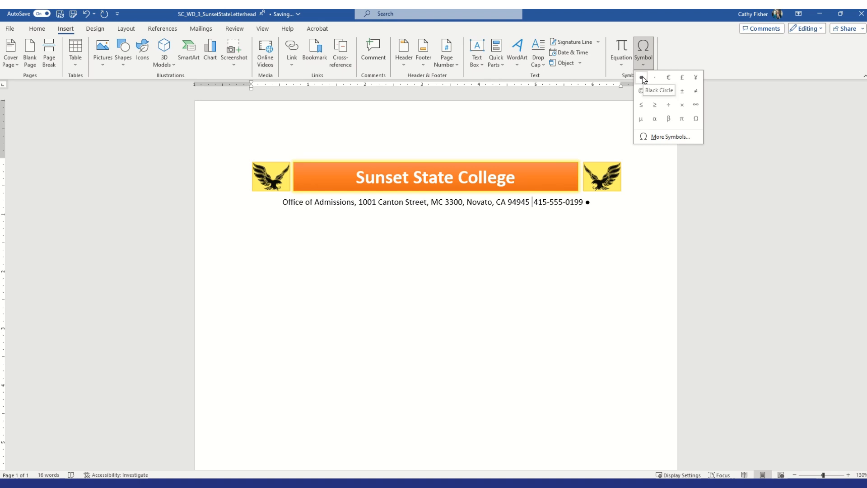
left_click(642, 78)
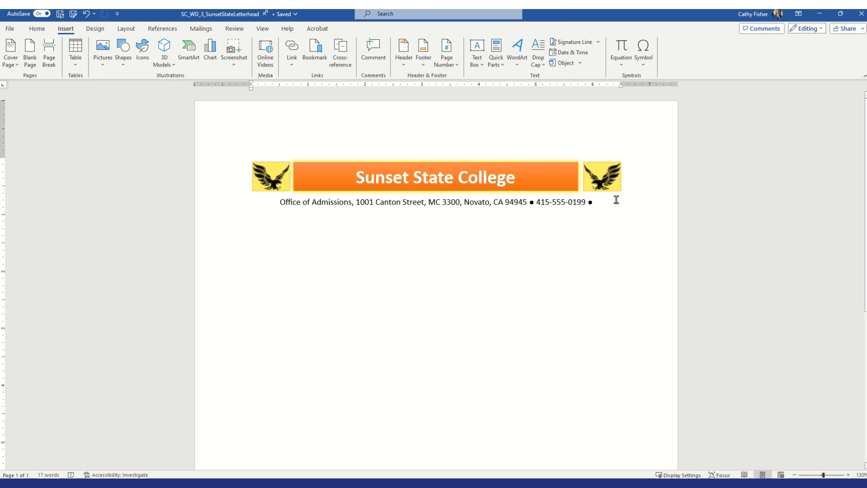
Step: Enter the website address sunset.edu after the last black circle at the end of the contact line
left_click(596, 203)
type("s")
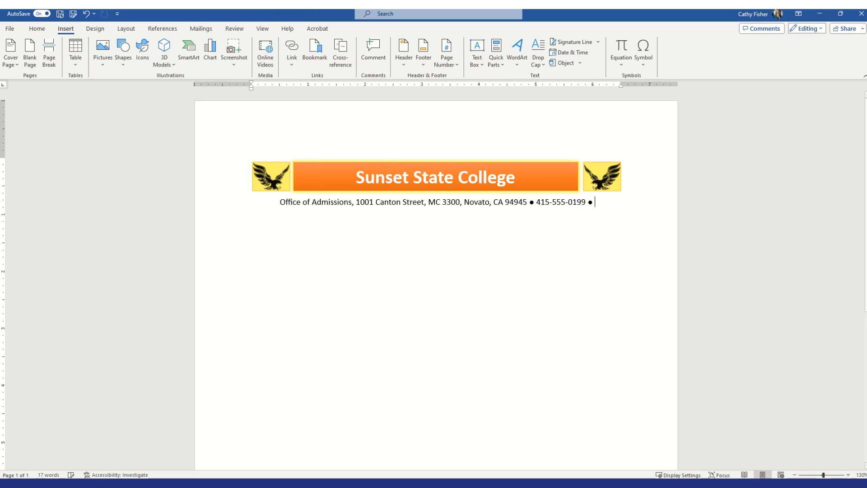
type("un")
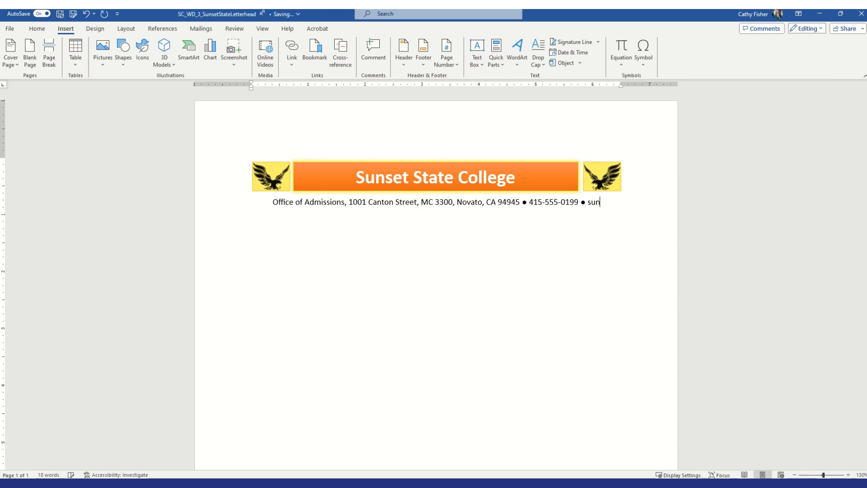
type("set.edu")
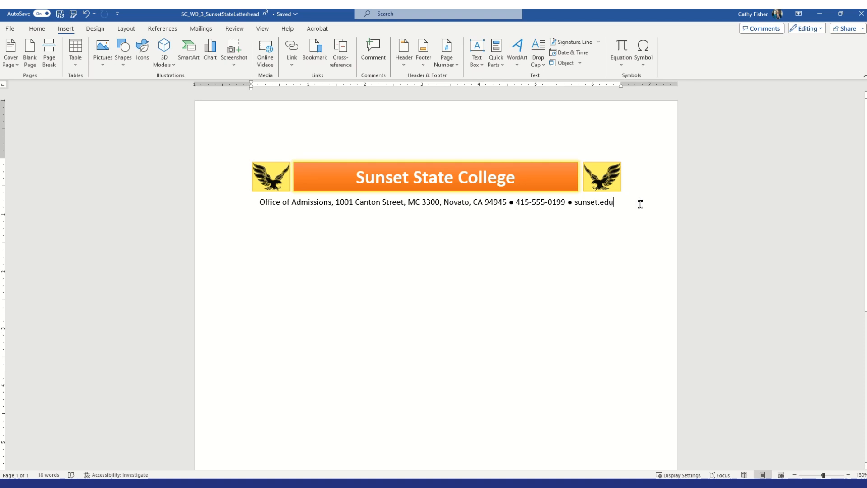
Step: Apply a bottom border to the contact line paragraph below the banner
left_click(386, 204)
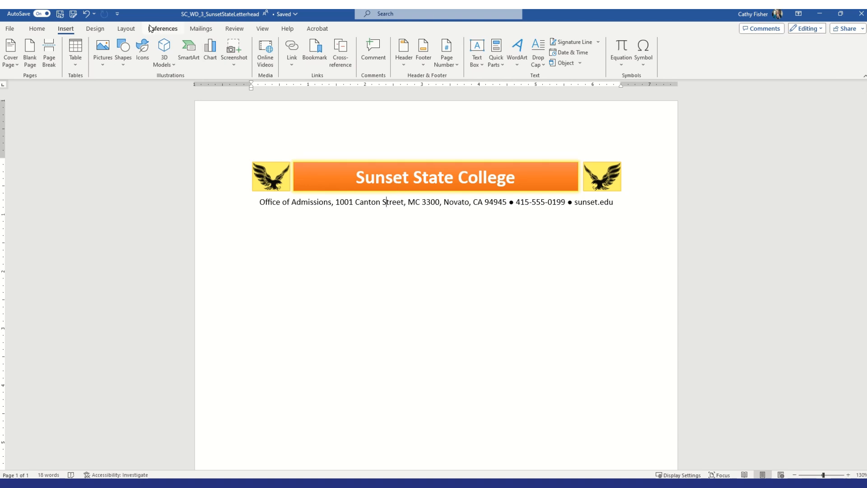
left_click(37, 30)
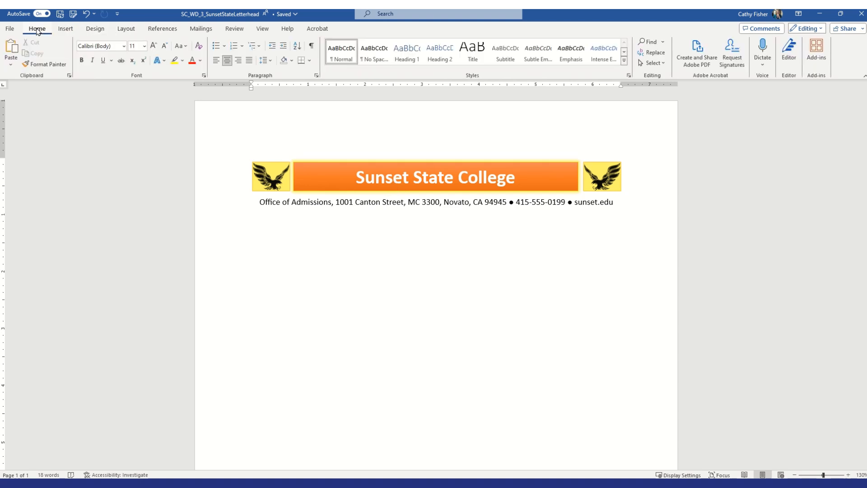
left_click(310, 61)
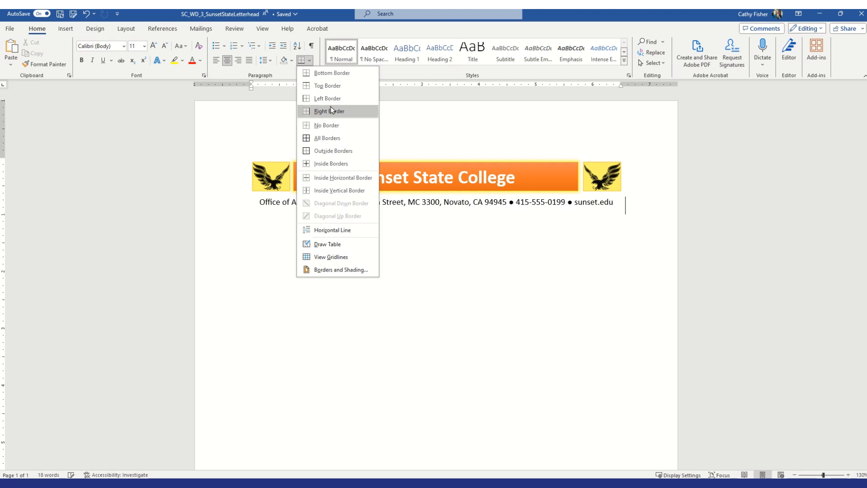
left_click(333, 77)
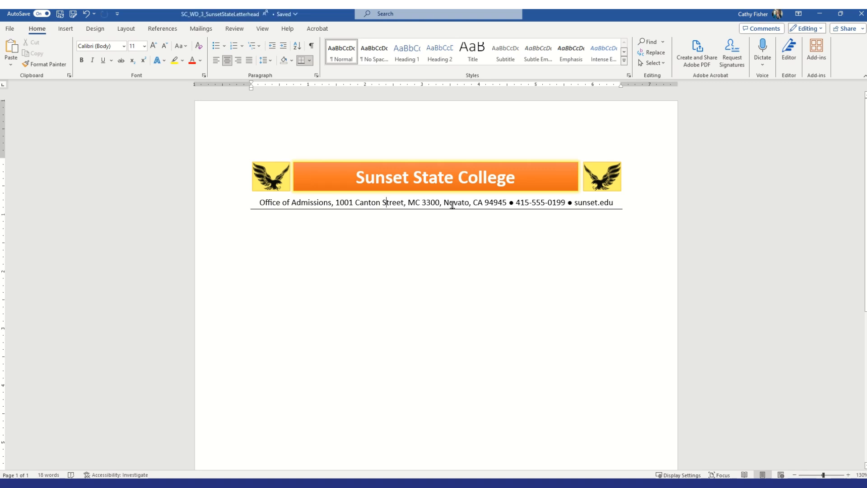
Step: Start a new paragraph after the end of the contact line and show the formatting marks
left_click(630, 204)
key("Return")
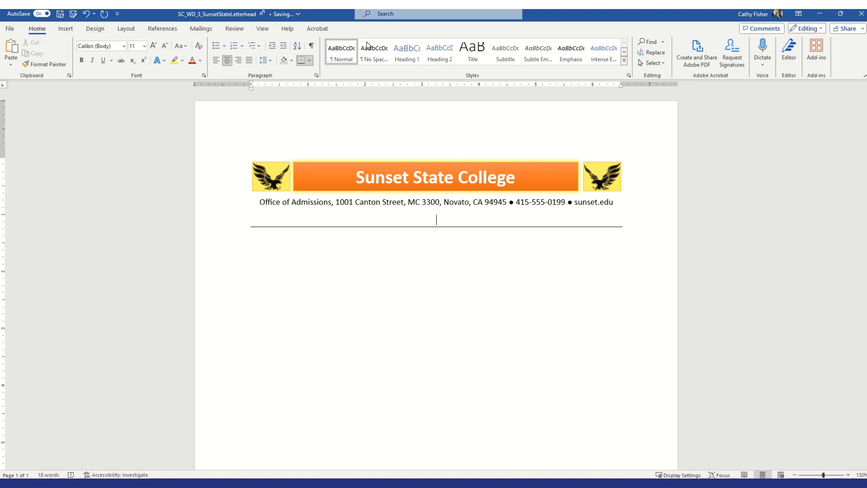
left_click(311, 46)
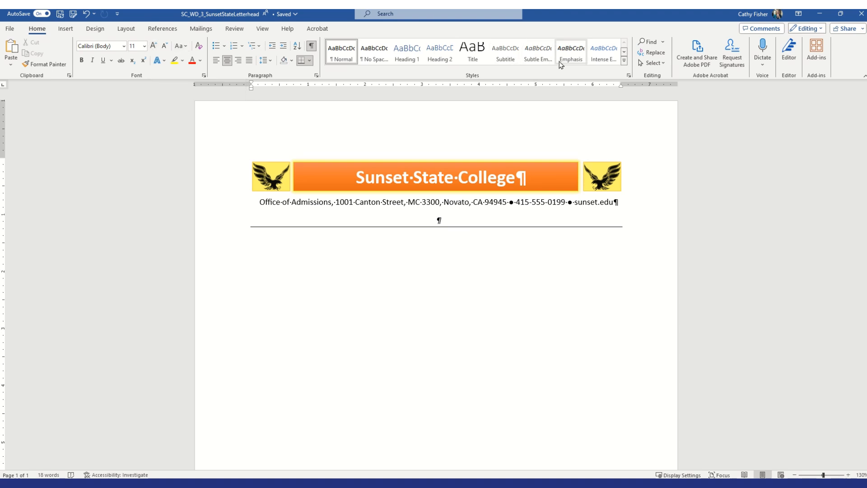
Step: Left-align the empty paragraph below the contact line
left_click(437, 219)
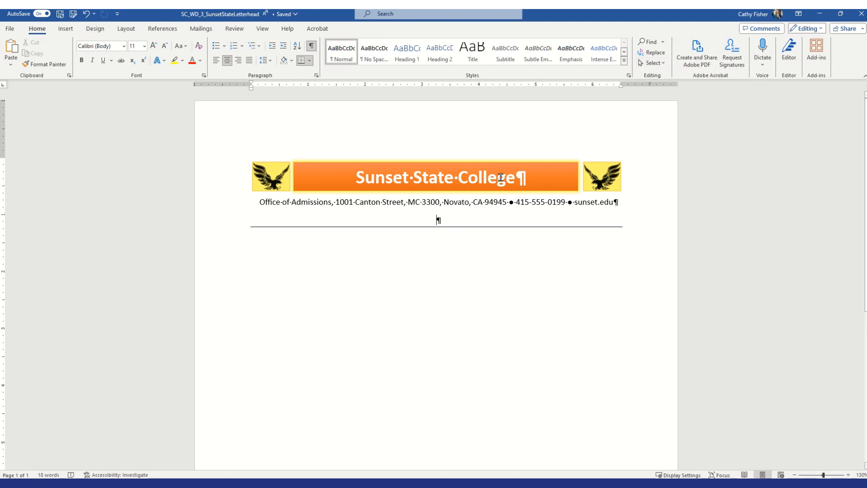
left_click(204, 76)
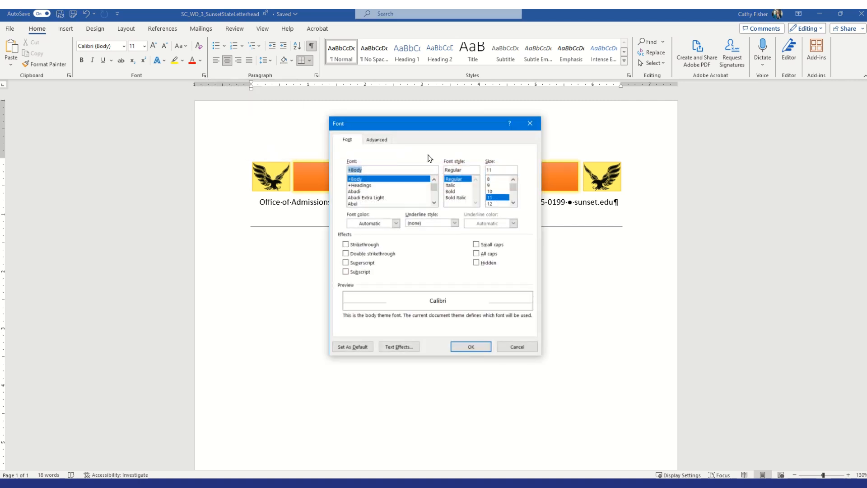
left_click(537, 124)
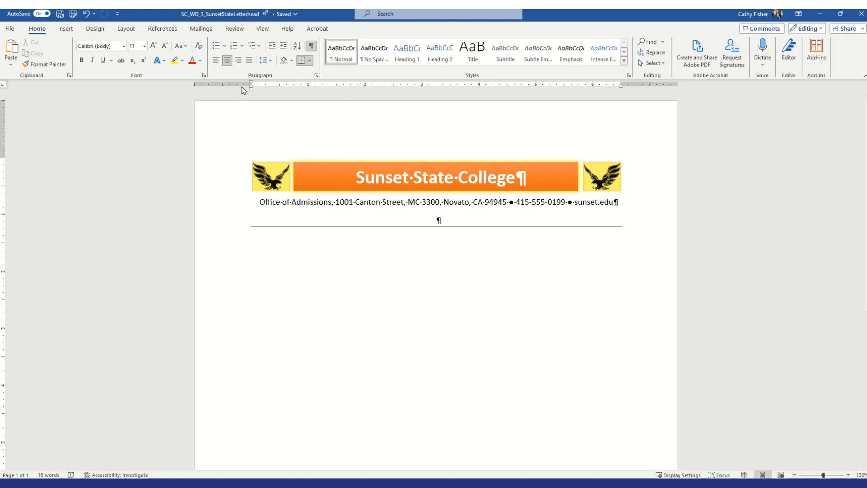
left_click(437, 219)
left_click(216, 62)
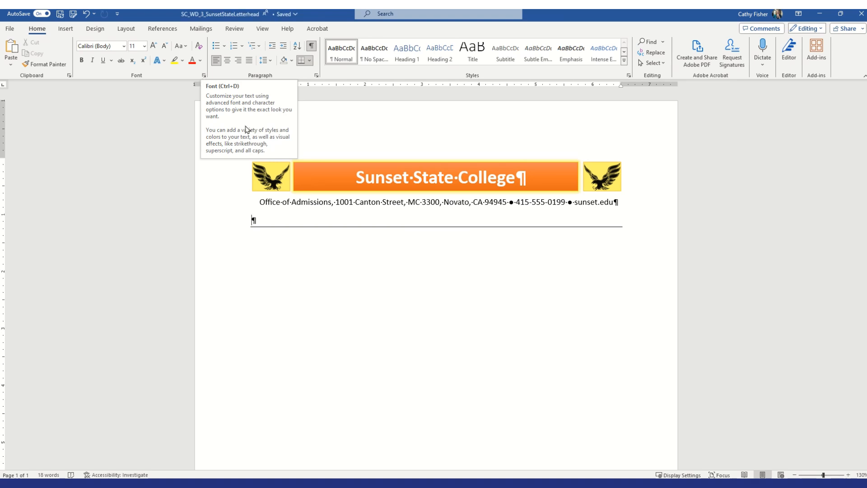
Step: Reapply the bottom border to the contact line and reduce the empty paragraphs beneath it to a single one
key("Return")
left_click(541, 202)
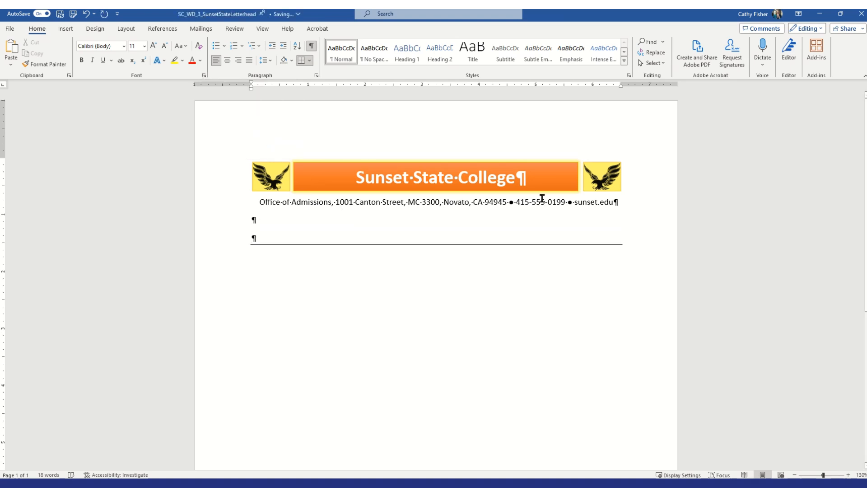
left_click(301, 60)
left_click(302, 62)
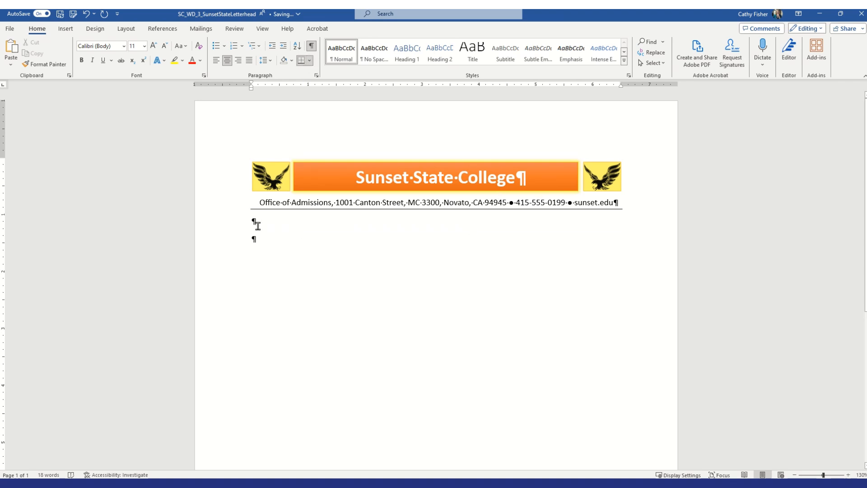
mouse_move(253, 233)
left_mouse_down()
mouse_move(256, 242)
mouse_move(258, 229)
left_mouse_up()
key("Delete")
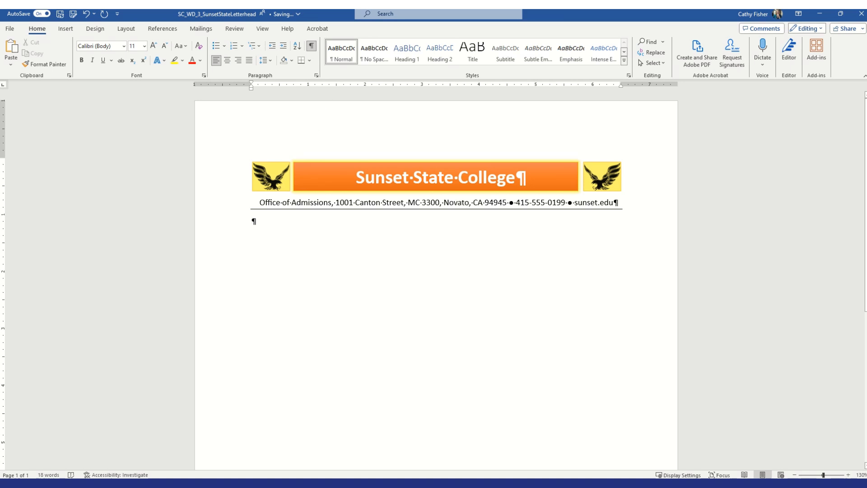
key("Return")
key("Return")
key("Return")
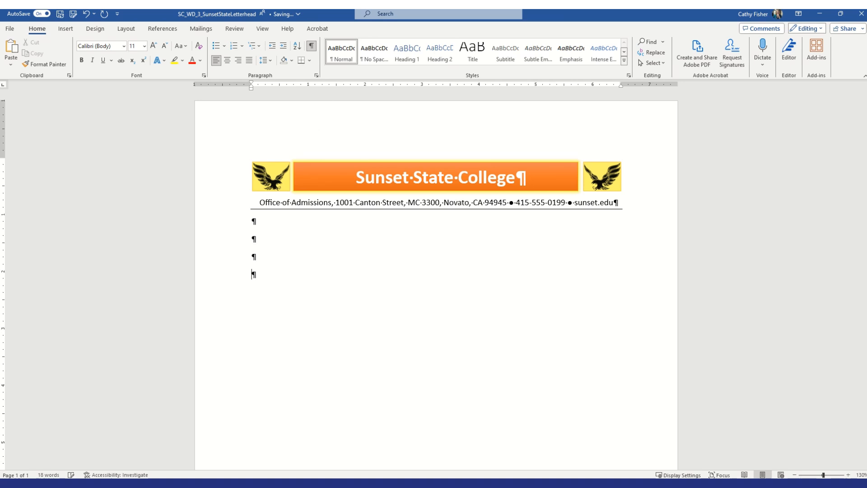
key("BackSpace")
key("BackSpace")
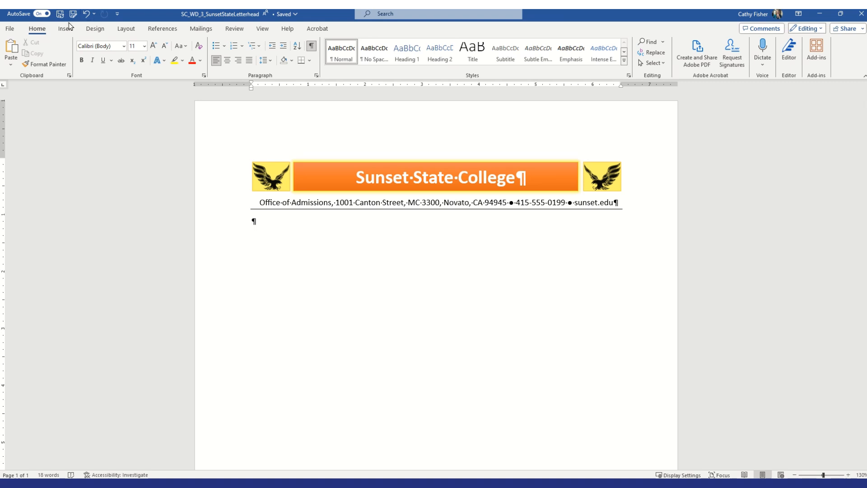
Step: Save the letterhead, and save a copy in the same Word folder under the name SC_WD_3_ThomasWelcomeLetter
left_click(60, 16)
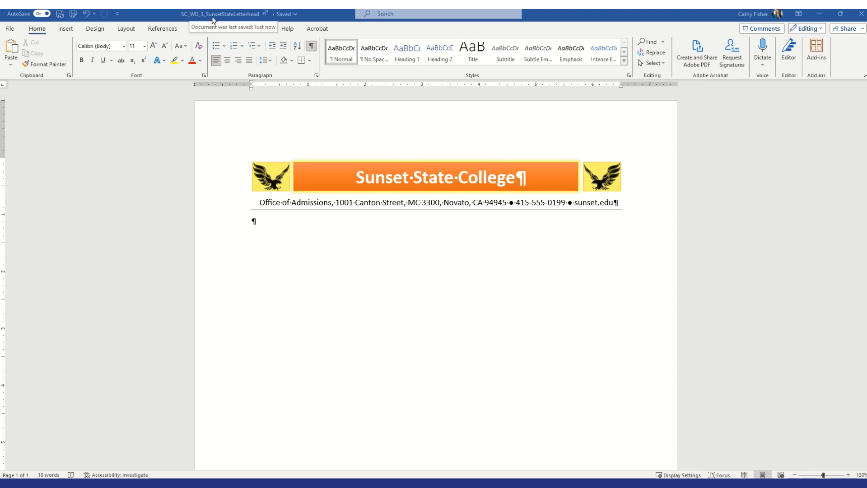
left_click(73, 17)
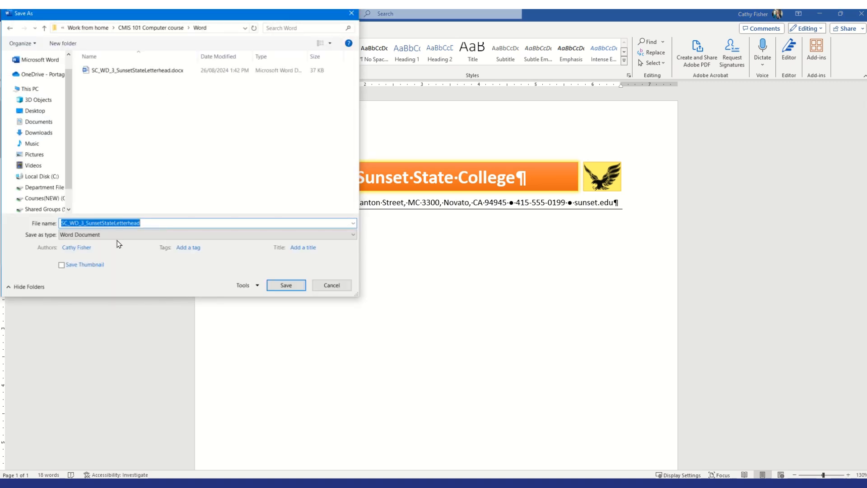
left_click(158, 221)
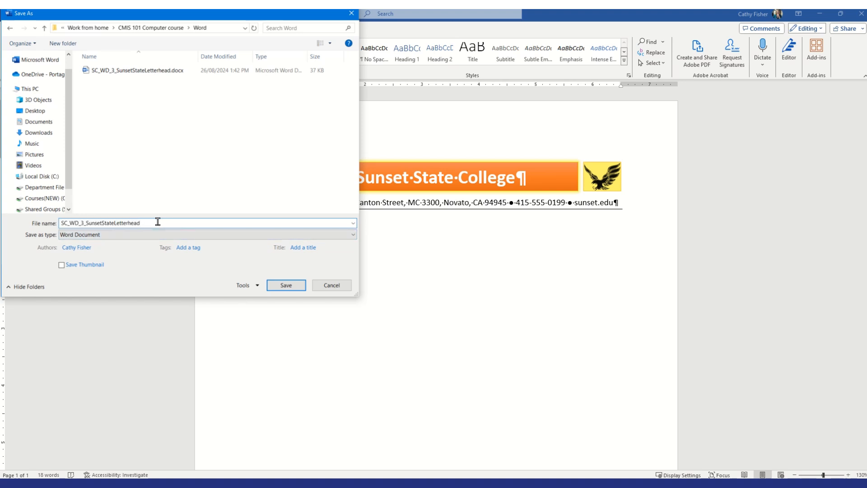
key("BackSpace")
key("BackSpace")
key("BackSpace")
key("BackSpace")
key("BackSpace")
key("BackSpace")
key("BackSpace")
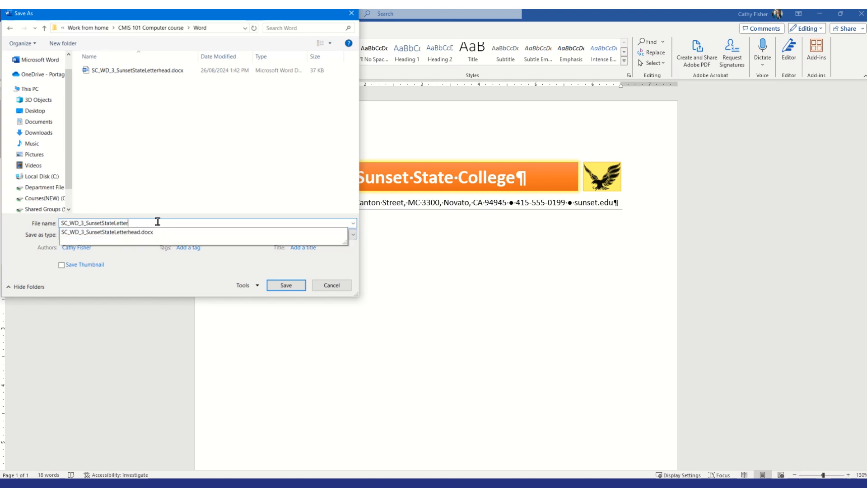
key("BackSpace")
key("BackSpace")
key("BackSpace")
key("BackSpace")
key("BackSpace")
key("BackSpace")
key("BackSpace")
key("BackSpace")
key("BackSpace")
key("BackSpace")
key("BackSpace")
key("BackSpace")
key("BackSpace")
type("ThomasWelcomeLetter")
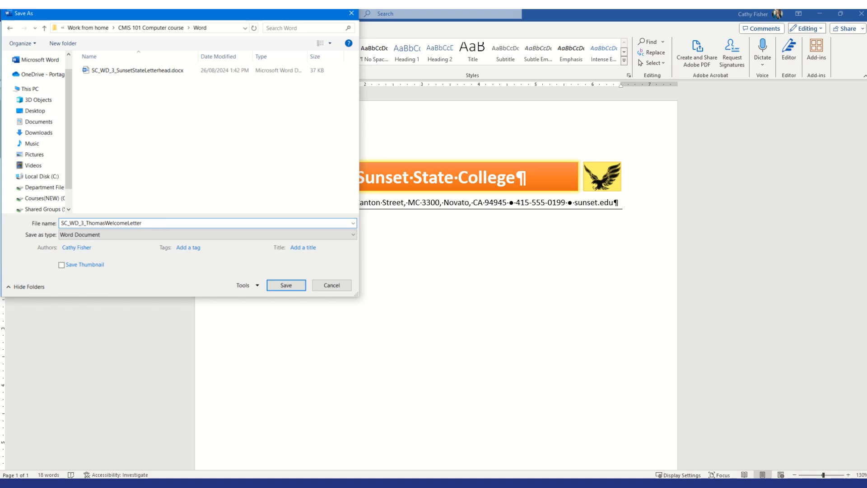
left_click(298, 288)
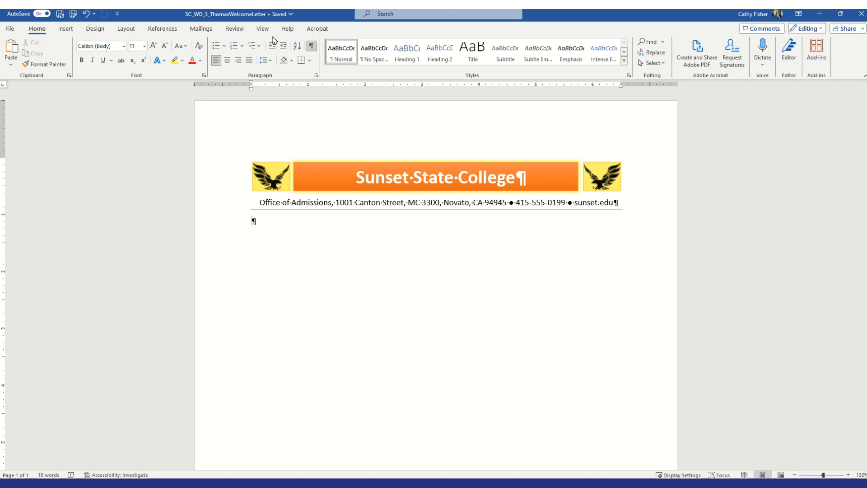
Step: Apply the No Spacing style to the empty paragraph below the border and add another empty line after it
left_click(316, 76)
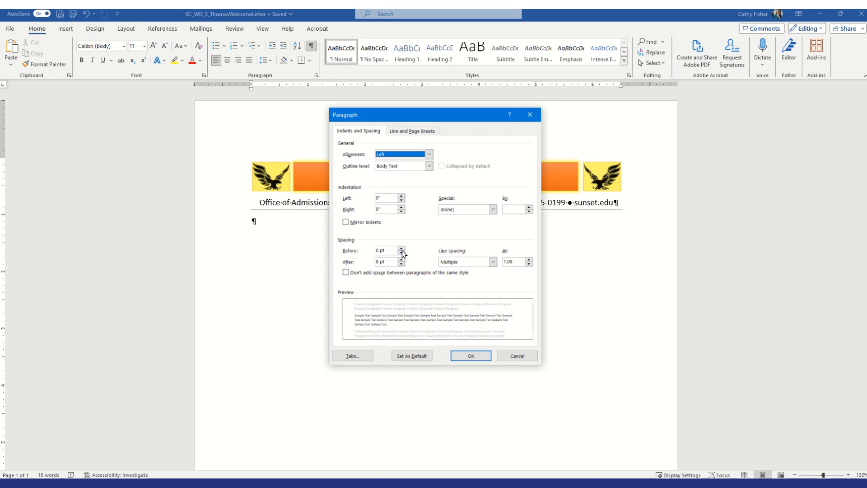
left_click(516, 357)
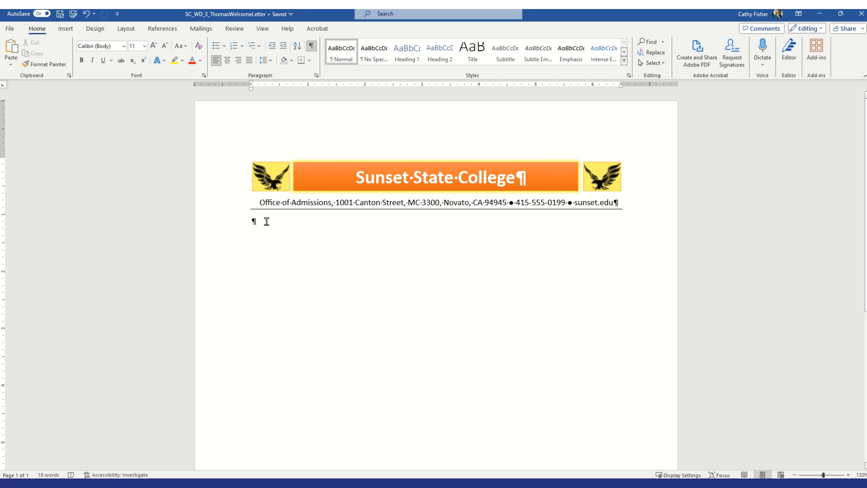
left_click(377, 56)
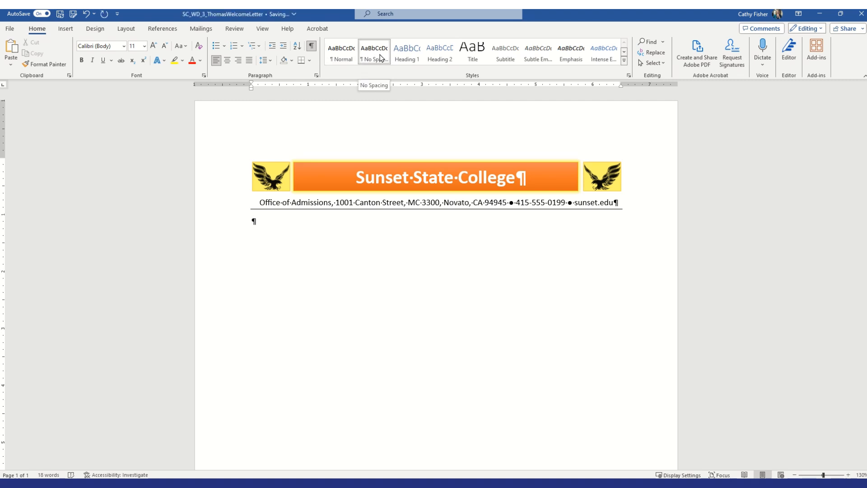
left_click(316, 76)
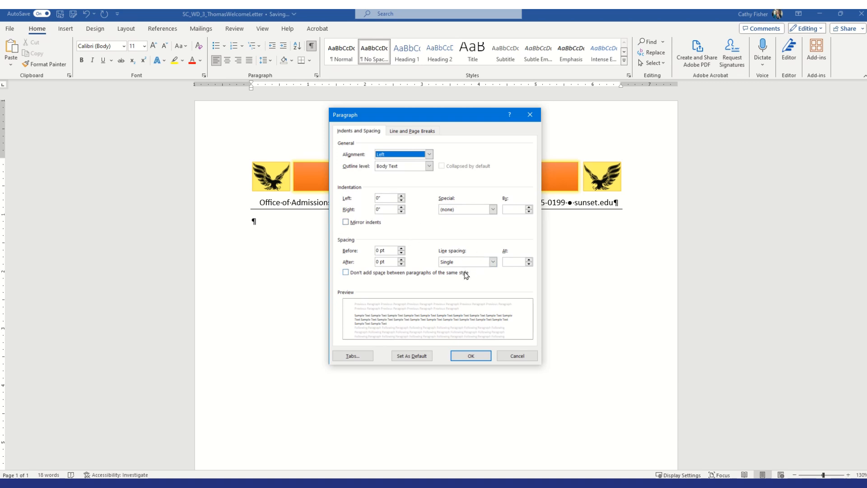
left_click(470, 356)
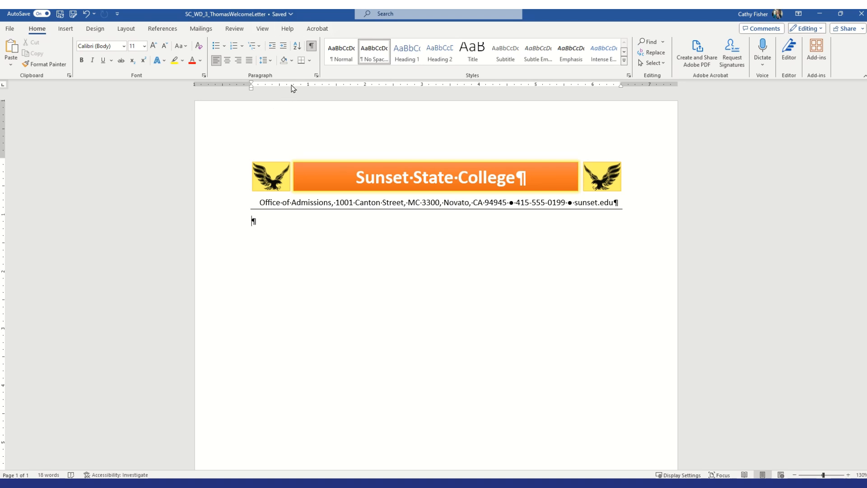
left_click(264, 29)
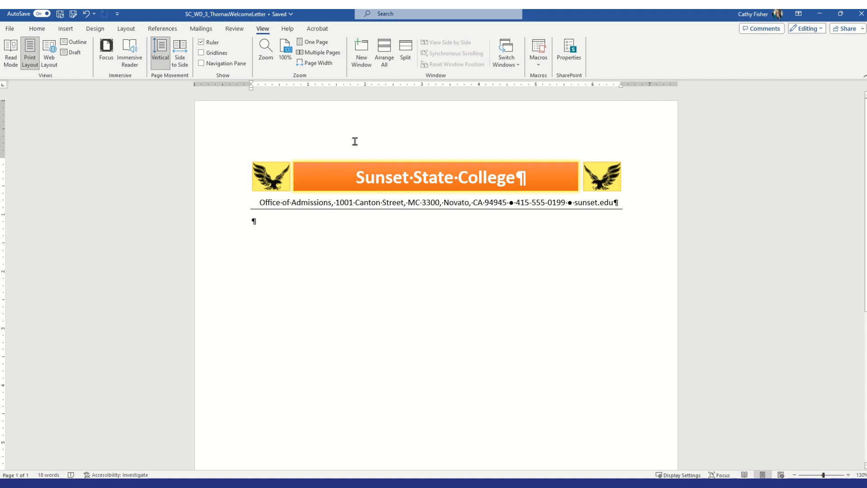
key("Return")
Step: Examine the tab stop and indent types available in the ruler's tab selector, including Decimal Tab and Hanging Indent
left_click(3, 86)
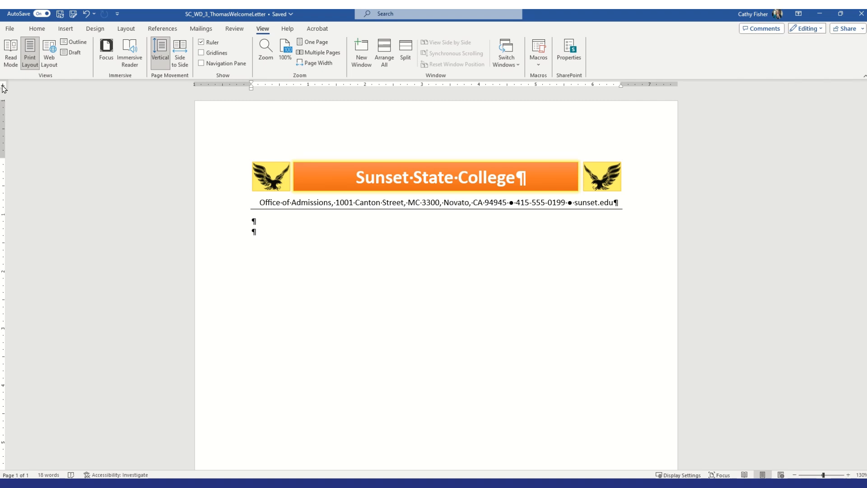
left_click(3, 87)
left_click(3, 87)
left_click(3, 87)
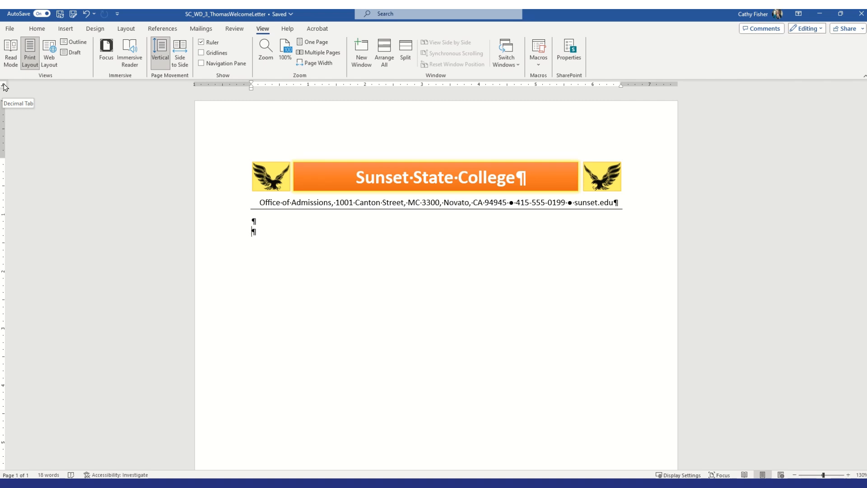
left_click(3, 83)
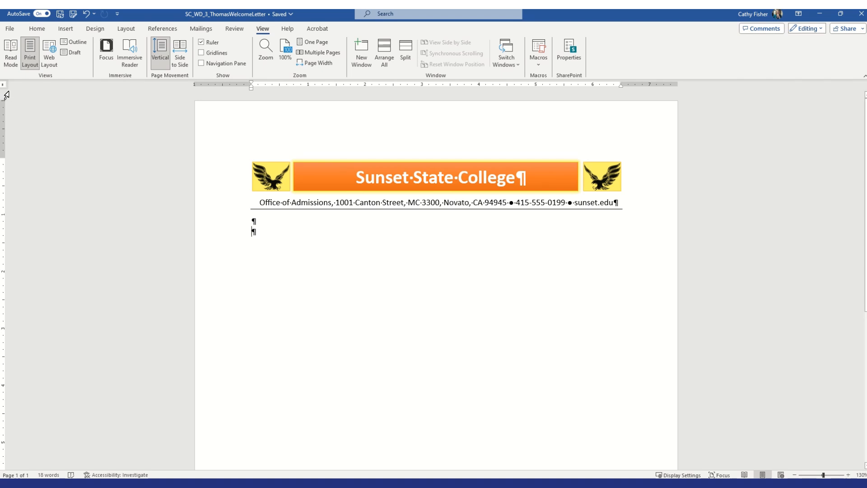
left_click(3, 84)
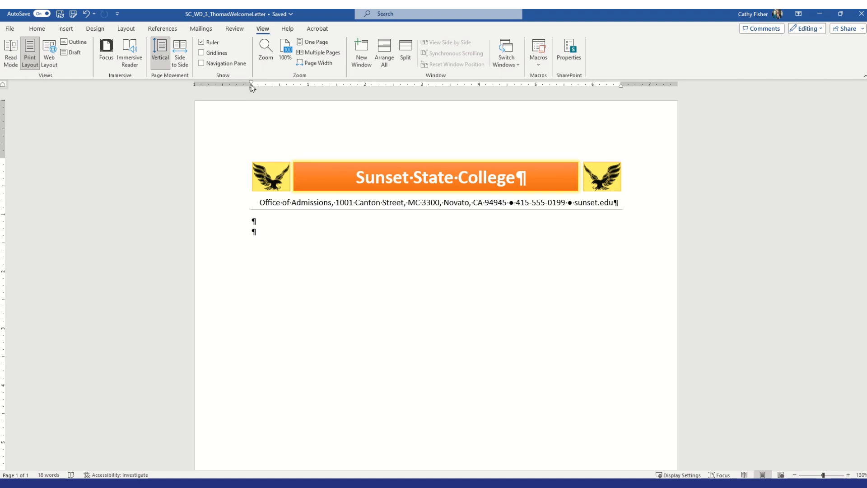
left_click(2, 85)
left_click(3, 85)
left_click(2, 85)
left_click(3, 85)
left_click(3, 86)
left_click(3, 86)
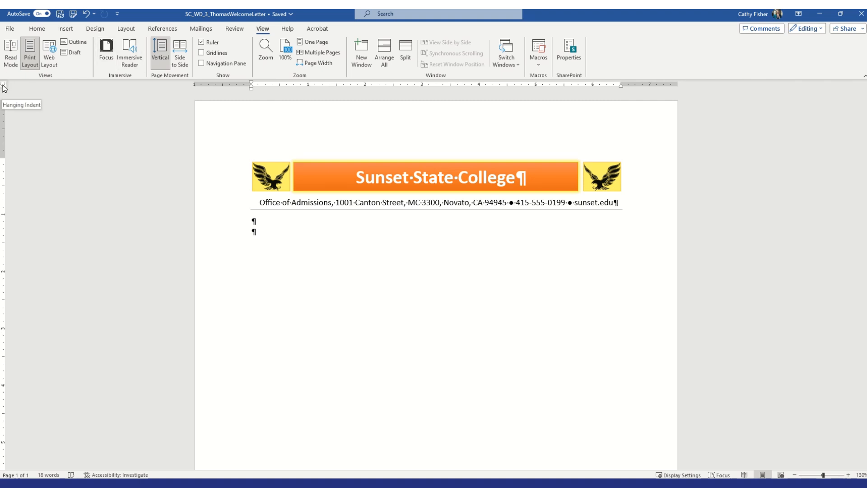
Step: Place a left tab stop at 3.5 inches on the second empty paragraph, test and remove it, and place it again at 3.5 inches
left_click(2, 85)
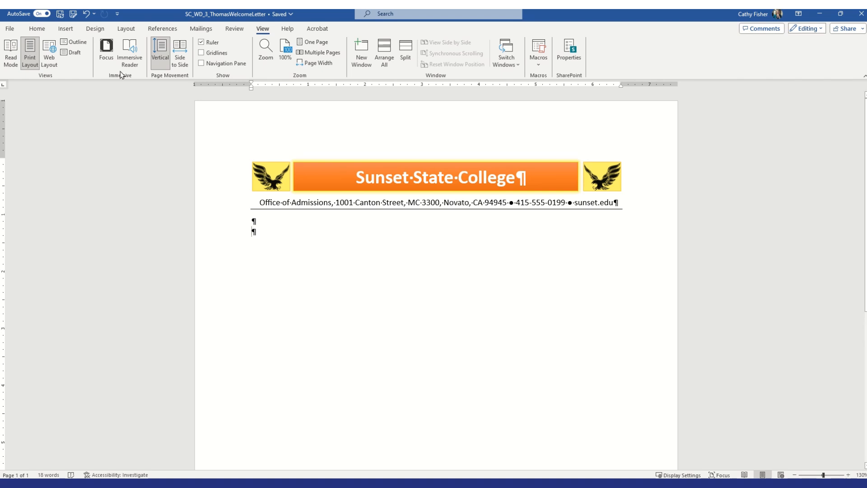
left_click(450, 85)
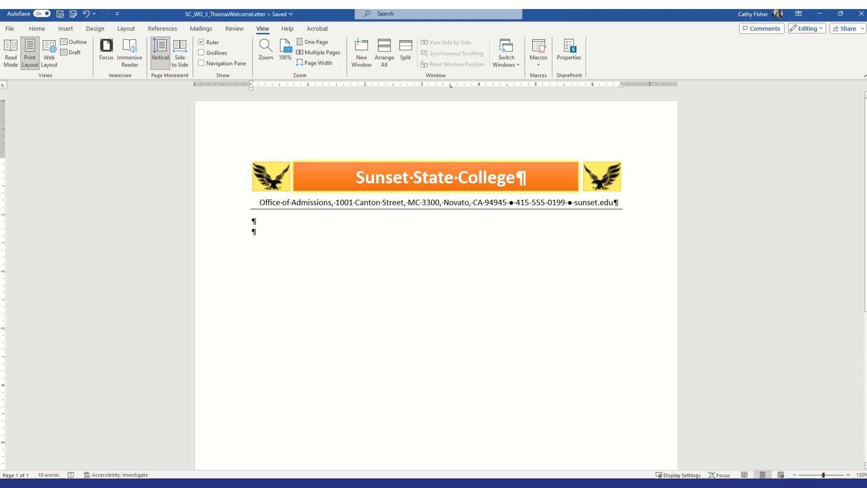
key("Tab")
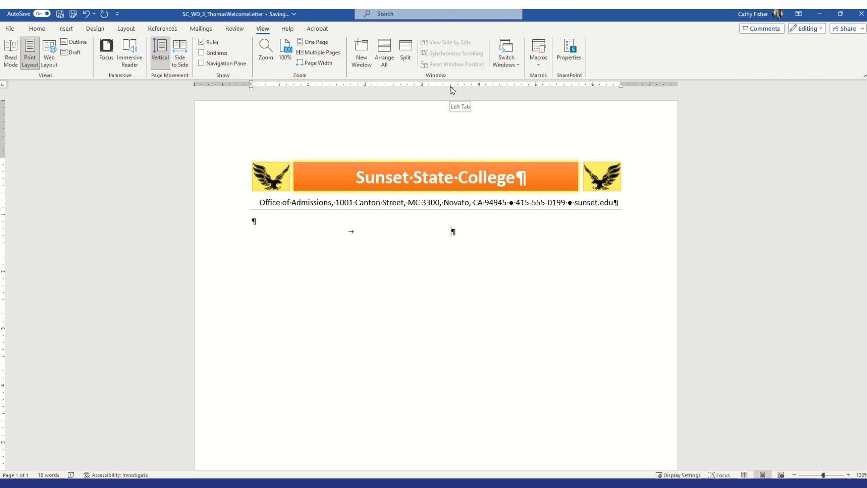
left_click_drag(450, 87, 393, 125)
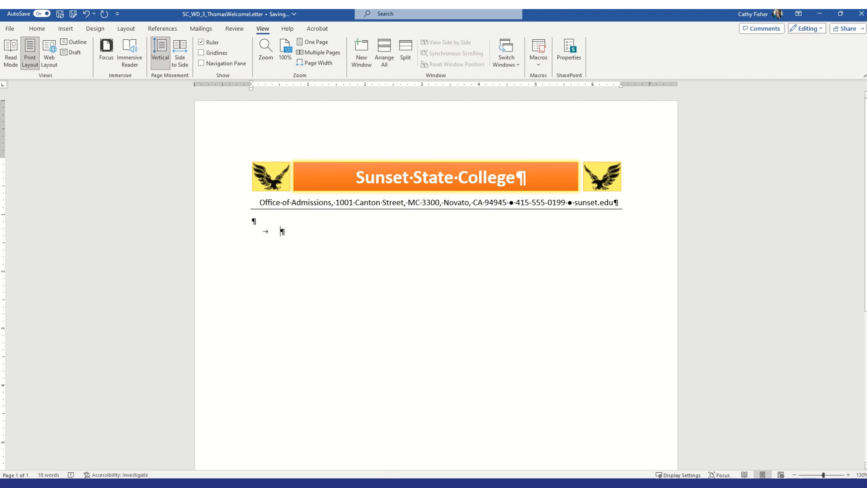
key("BackSpace")
left_click(449, 85)
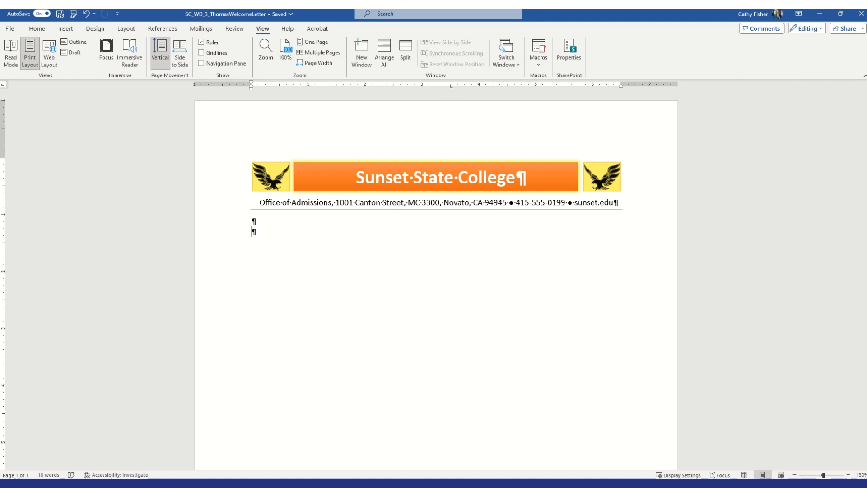
Step: Add a center tab stop at 4.5 inches and a right tab stop at 6 inches to the second empty paragraph
left_click(3, 85)
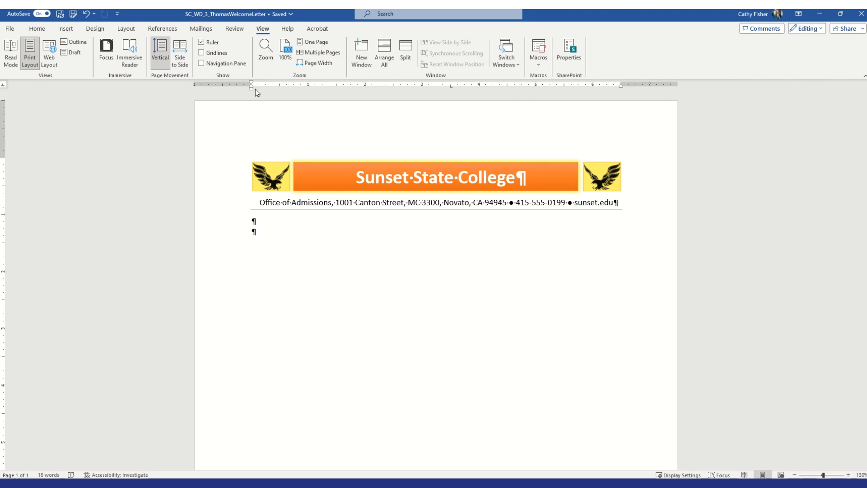
left_click(506, 84)
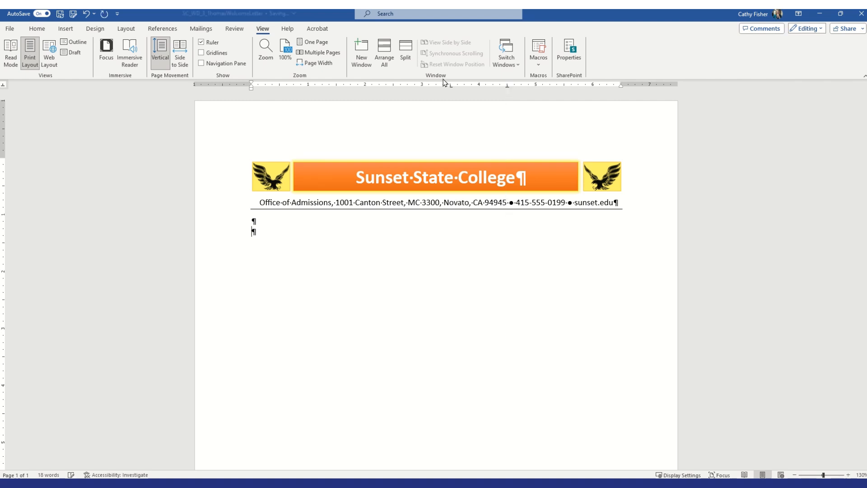
left_click(3, 85)
Step: Enter the tab-separated sample text Skskdjf, djaljdjfjajf and sjklfjldjslfjsdf at the left, center and right tab stops
key("Tab")
type("sk")
type("jf")
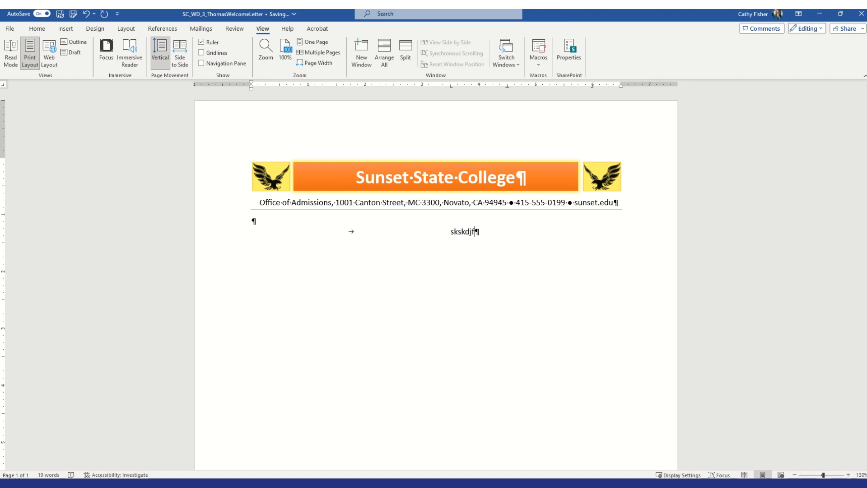
key("Tab")
type("djaljdjfjajf")
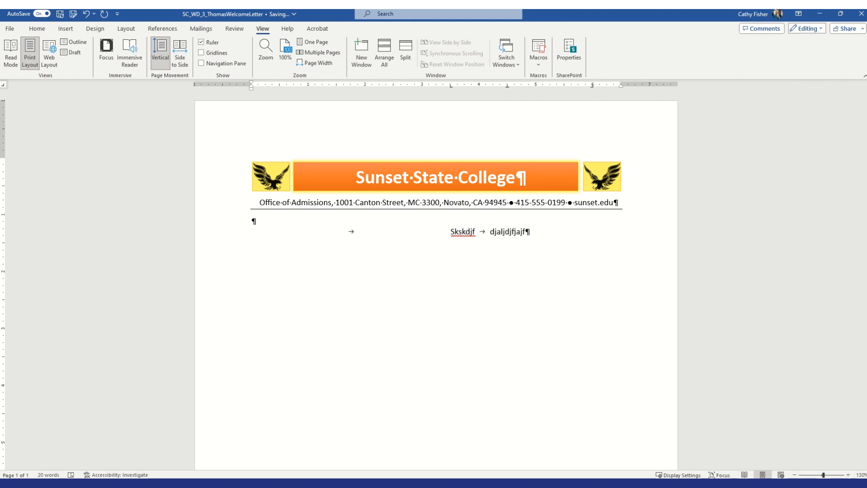
key("Tab")
type("sjklfjldjslfjsdf")
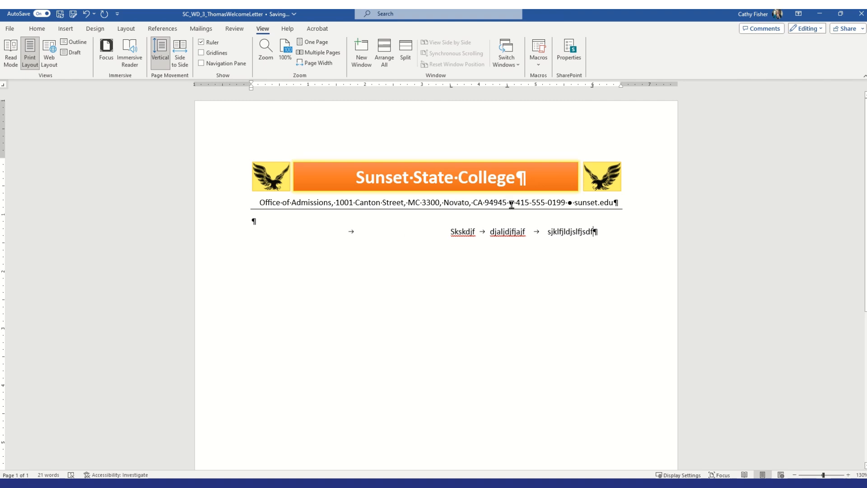
Step: Move the left tab stop to 1.5 inches, the center one to about 3.7 inches and the right one to about 5.7 inches
right_click(450, 232)
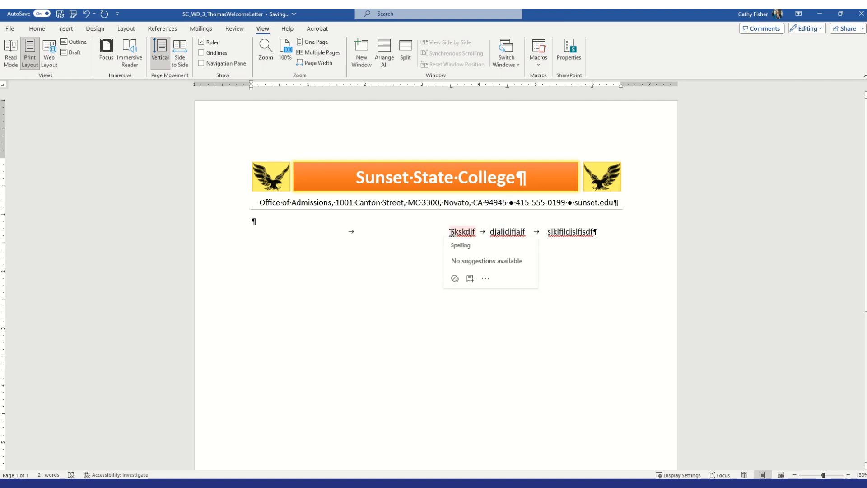
left_click_drag(448, 86, 338, 86)
left_click_drag(507, 86, 460, 86)
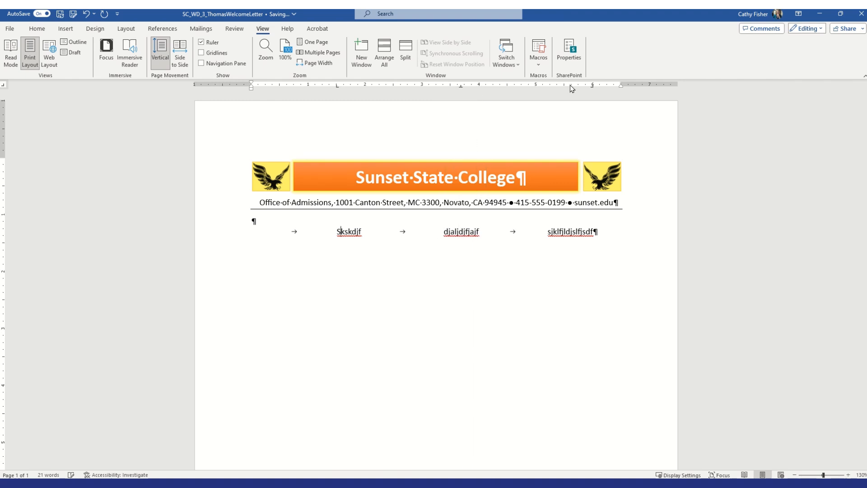
mouse_move(593, 88)
left_mouse_down()
mouse_move(557, 90)
mouse_move(611, 86)
mouse_move(578, 91)
left_mouse_up()
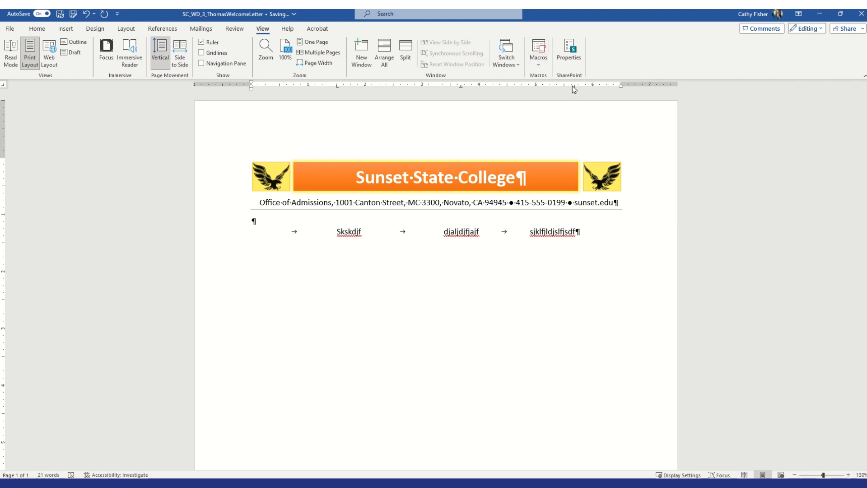
Step: Remove the right and center tab stops and the sample text, and return the left tab stop to 3.5 inches
left_click_drag(574, 89, 570, 138)
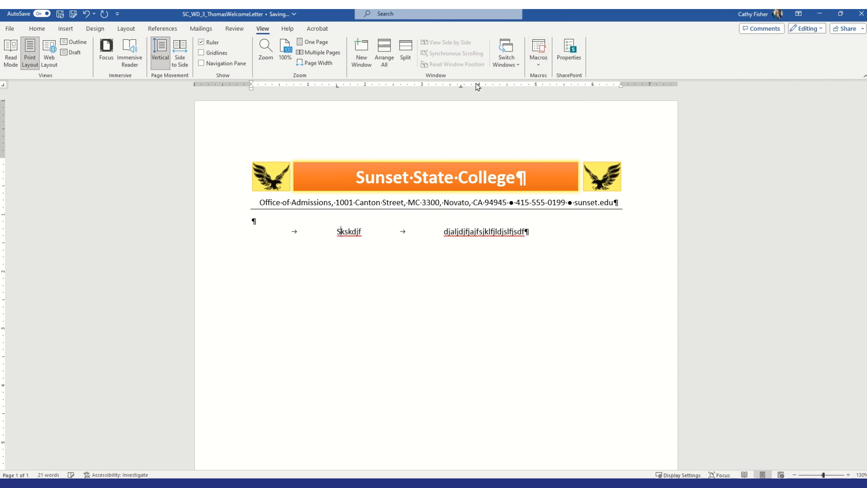
left_click_drag(463, 103, 462, 131)
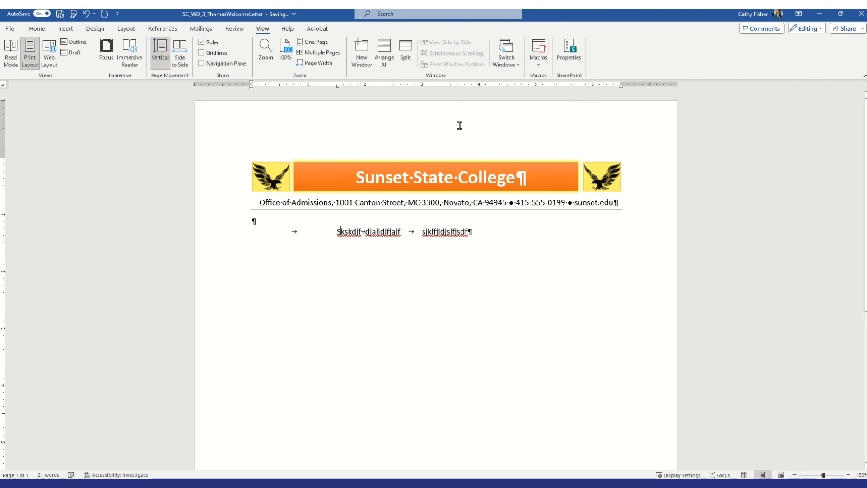
left_click(481, 231)
key("BackSpace")
key("BackSpace")
key("BackSpace")
key("BackSpace")
key("BackSpace")
key("BackSpace")
key("BackSpace")
key("BackSpace")
key("BackSpace")
key("BackSpace")
key("BackSpace")
key("BackSpace")
key("BackSpace")
key("BackSpace")
key("BackSpace")
key("BackSpace")
key("BackSpace")
key("BackSpace")
key("BackSpace")
key("BackSpace")
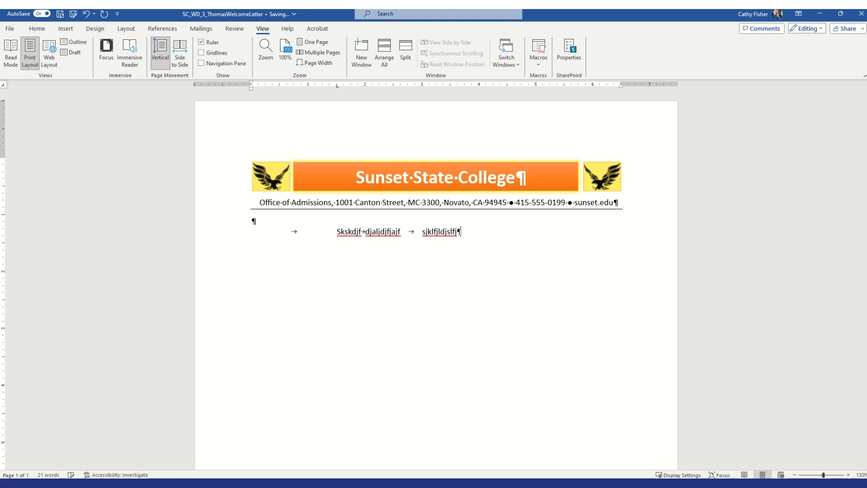
key("BackSpace")
key("BackSpace")
key("BackSpace")
key("BackSpace")
key("BackSpace")
key("BackSpace")
key("BackSpace")
key("BackSpace")
key("BackSpace")
key("BackSpace")
key("BackSpace")
key("BackSpace")
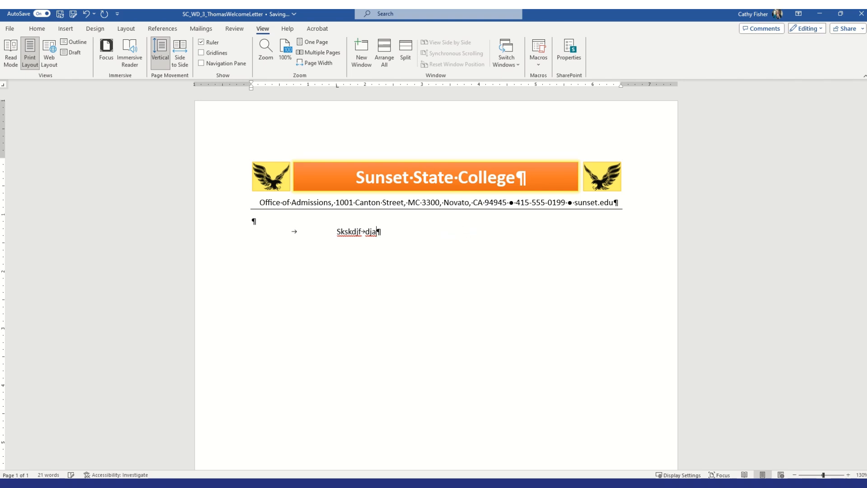
key("BackSpace")
key("BackSpace")
key("BackSpace")
key("BackSpace")
key("BackSpace")
left_click_drag(337, 86, 451, 87)
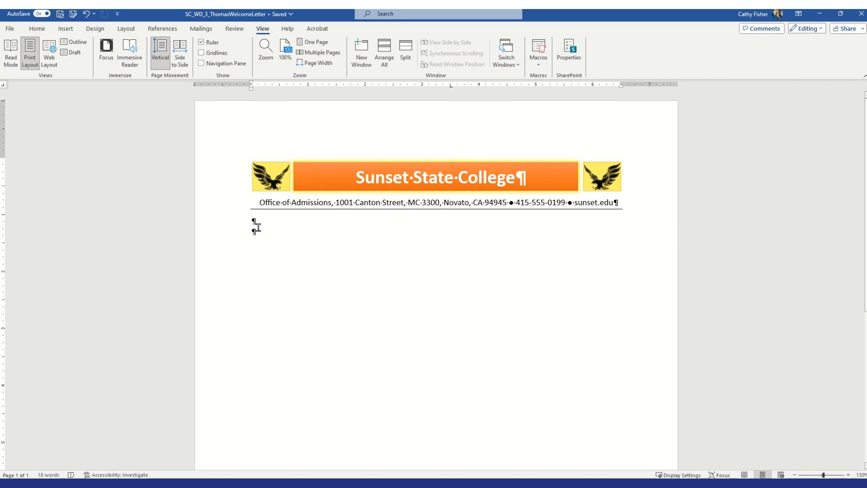
Step: Insert the current date at the 3.5-inch tab stop in the August 26, 2024 format, without automatic updating
key("Tab")
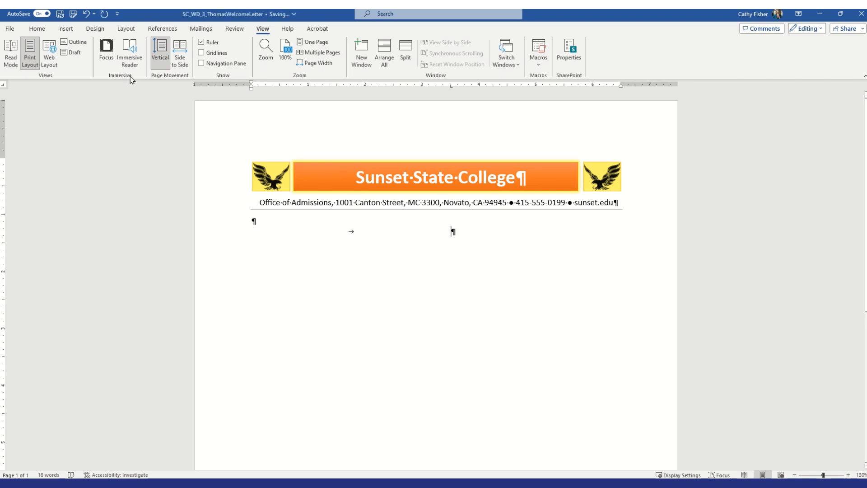
left_click(66, 29)
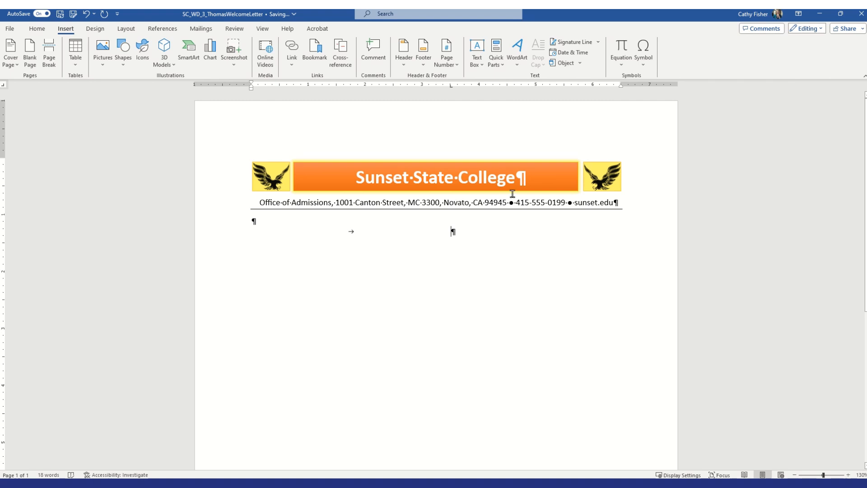
left_click(578, 53)
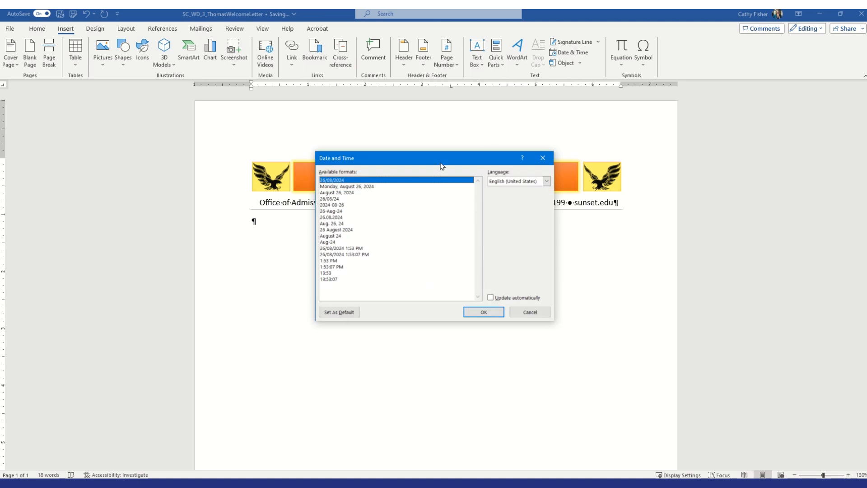
left_click(345, 193)
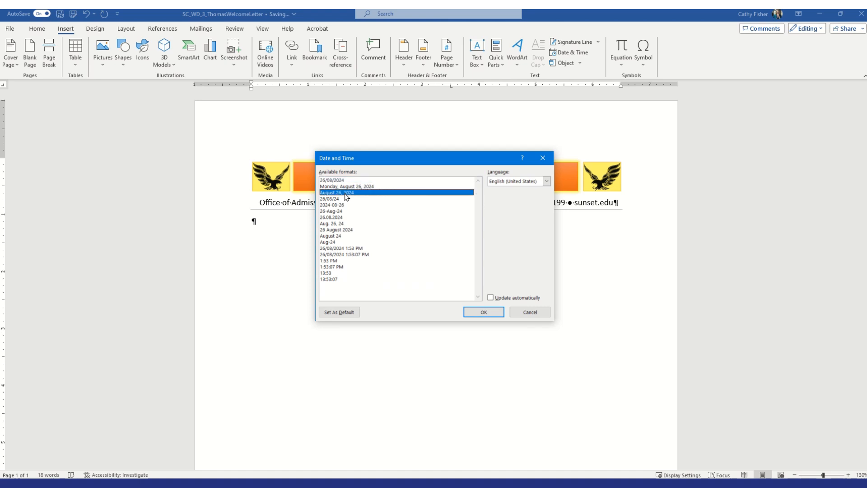
left_click(495, 313)
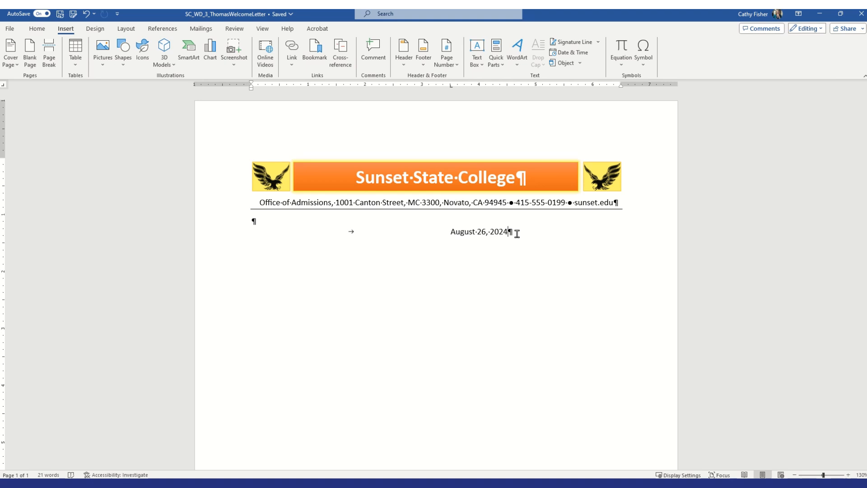
Step: Enter the recipient's title and full name below the date, leaving two blank lines between them, and start a new line
key("Return")
key("Return")
key("Return")
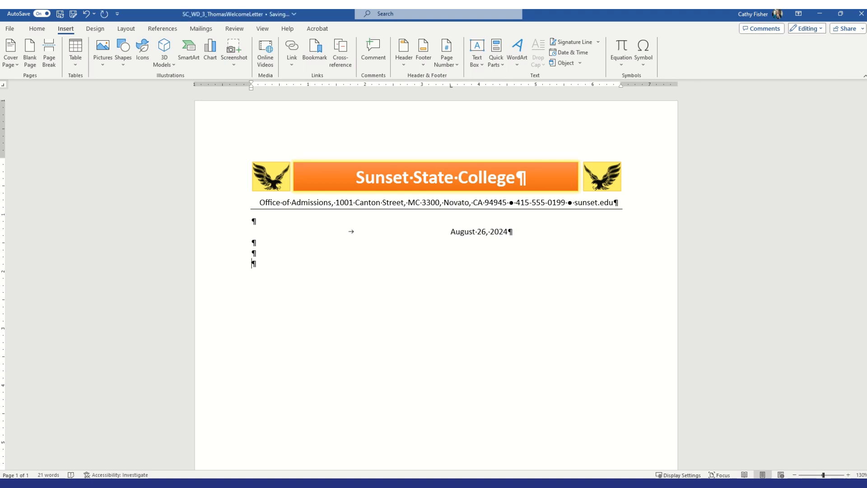
type("Mr. Caleb Th")
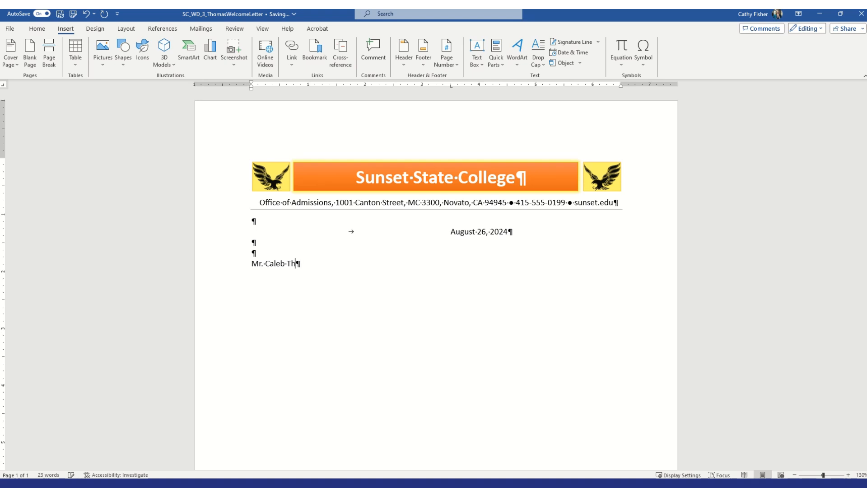
type("omas")
key("Return")
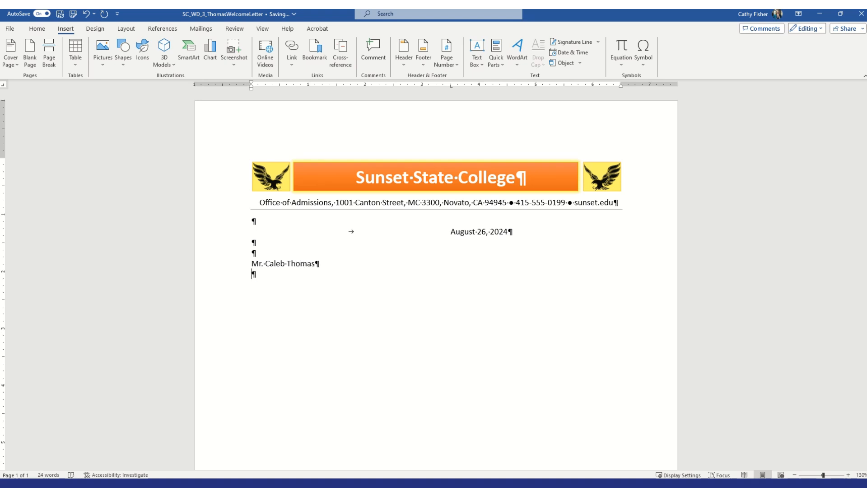
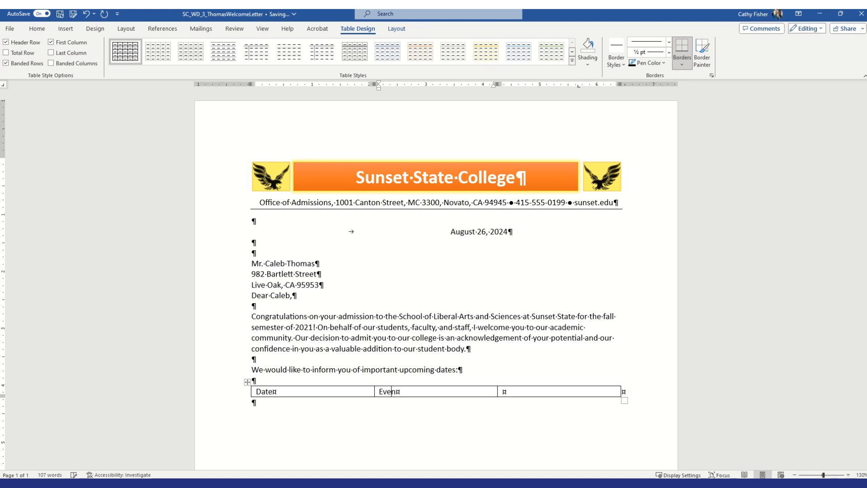
Step: Enter Notes as the third column heading of the upcoming-dates table and add a second row
key("Tab")
type("Notes")
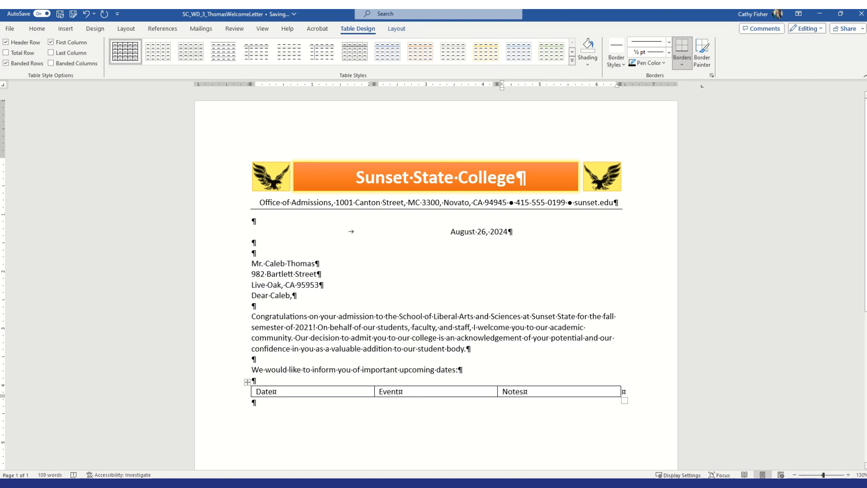
key("Tab")
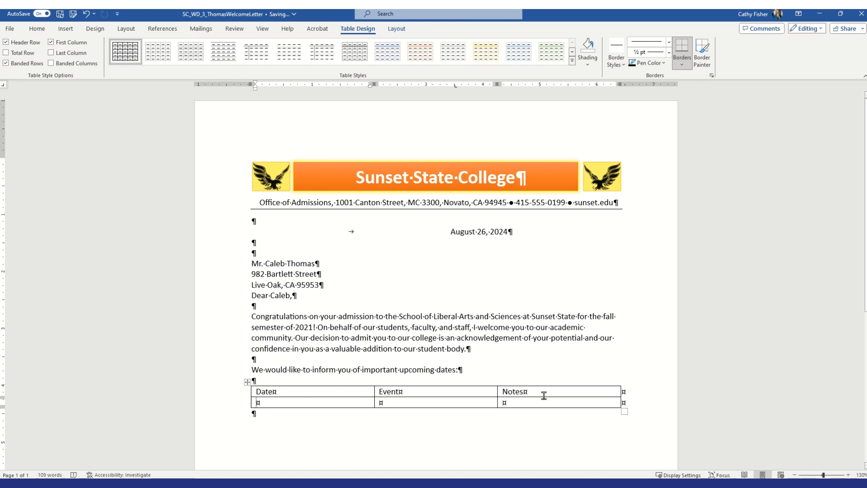
Step: Try adding a new paragraph inside the Notes heading cell and undo it
left_click(531, 393)
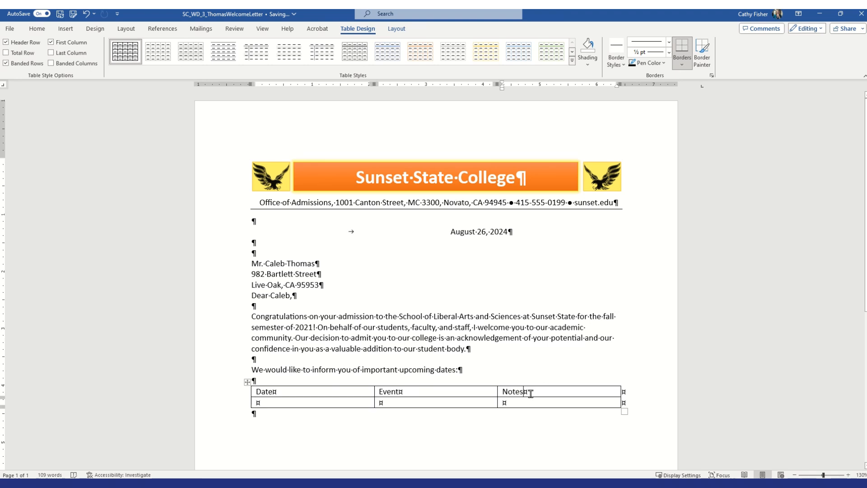
key("Return")
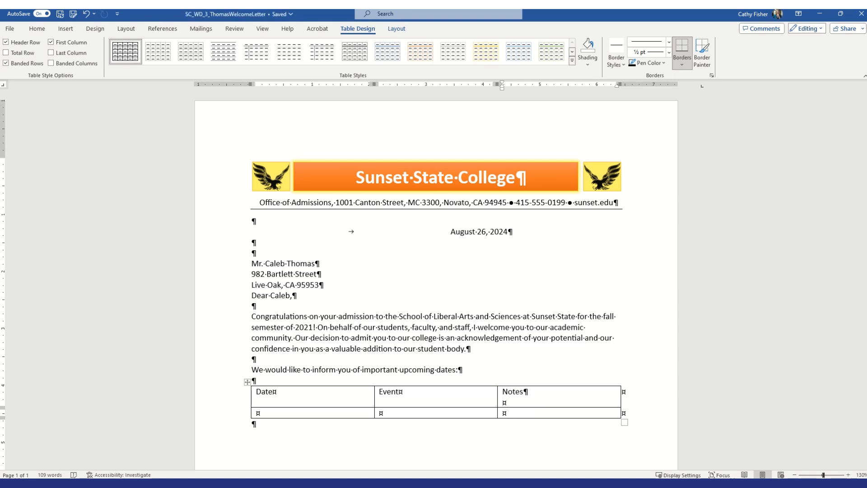
key("ctrl+z")
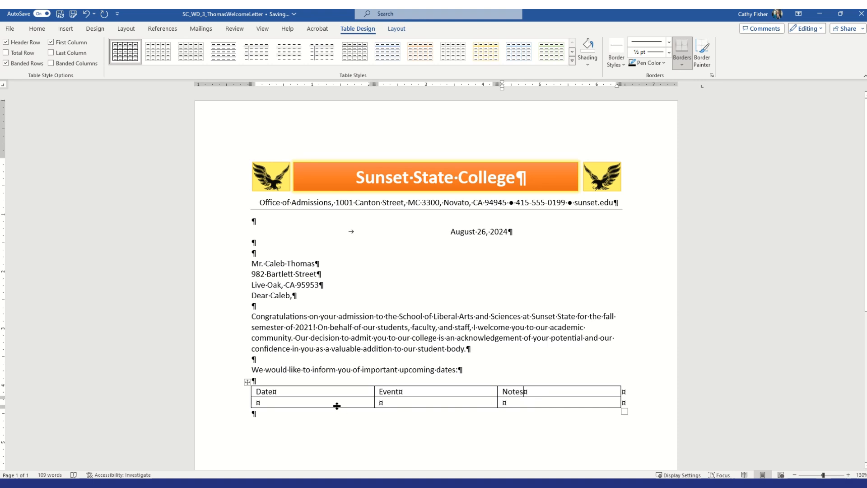
Step: Fill the table with July 12–16 and July 19–23 Orientation and registration, August 16–17 Move-in days, and August 23 Fall term begins, with their notes
left_click(277, 402)
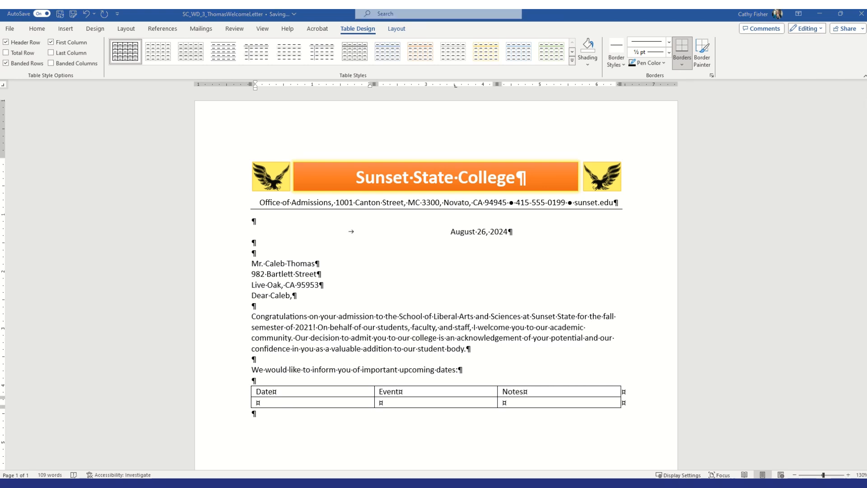
type("July 12–16 and July 19–23\tOrientation and registration\tSee brief schedule on next page August 16–17\tMove-in days\tAssigned by Housing Services August 23\tFall term begins\tFirst day of classes")
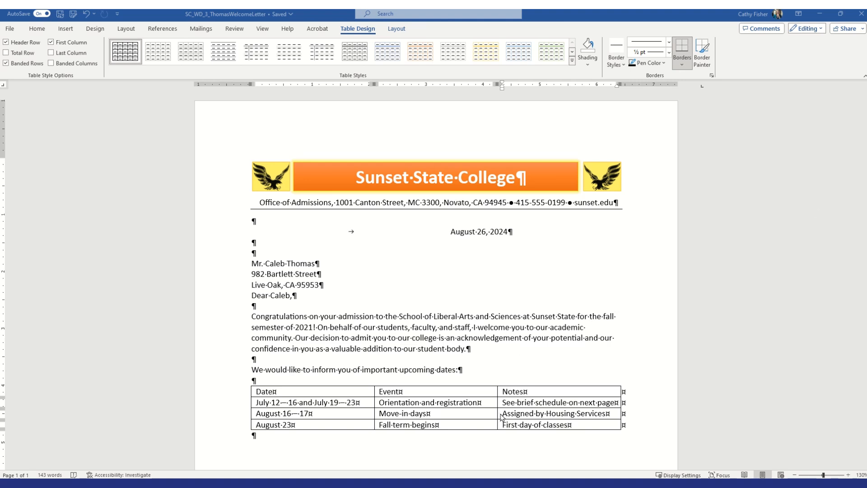
left_click(418, 401)
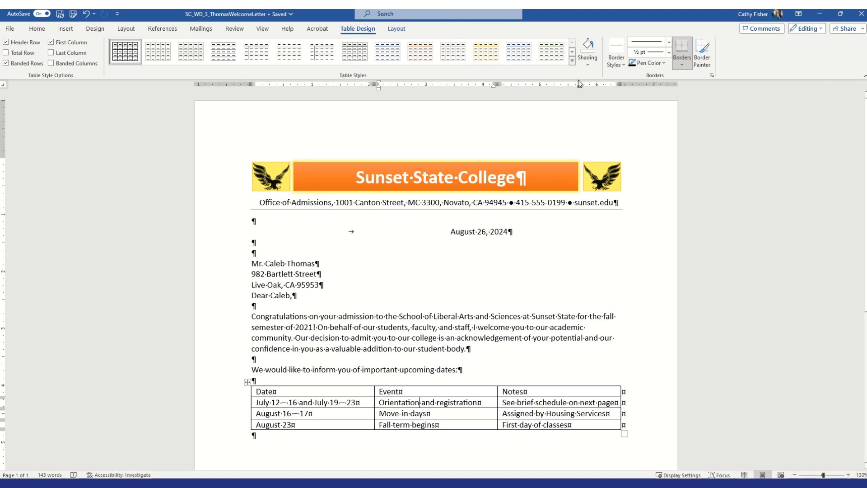
Step: Apply the orange Grid Table 1 Light style to the upcoming-dates table
left_click(571, 62)
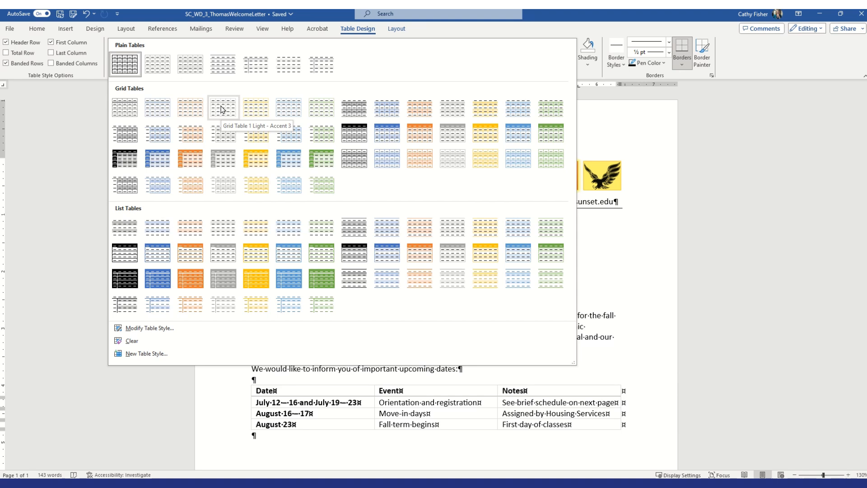
left_click(190, 108)
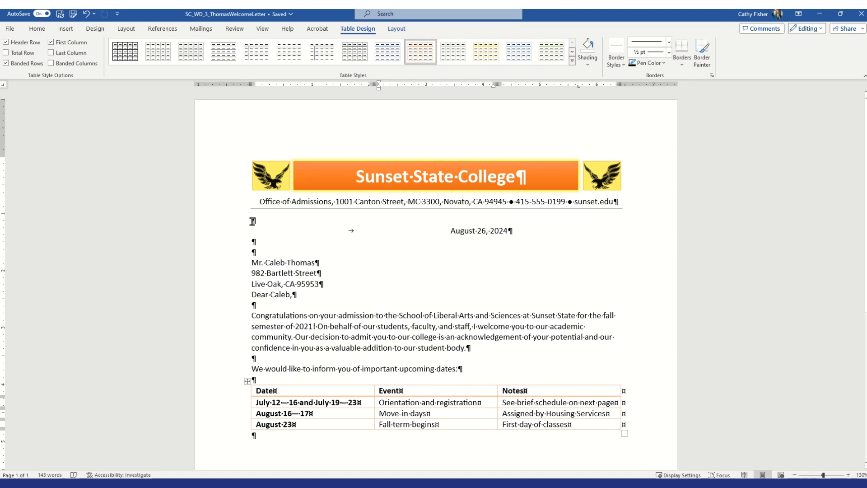
left_click(254, 434)
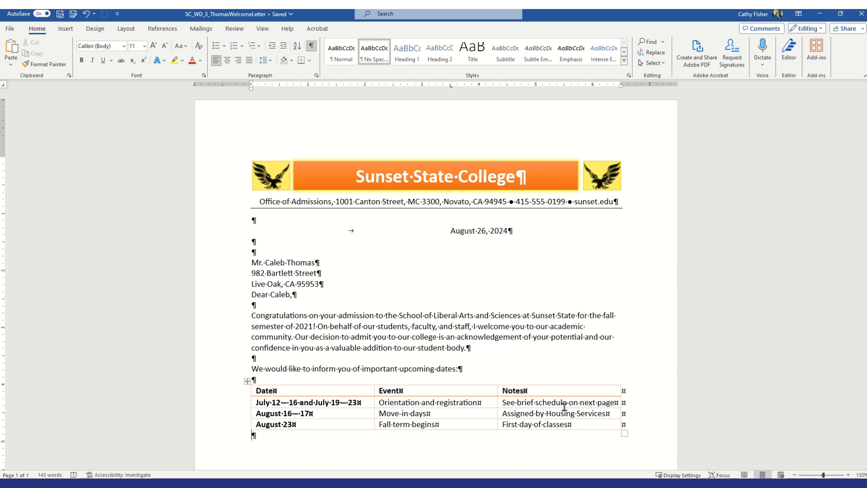
Step: Italicize the entire Notes column of the upcoming-dates table
left_click(562, 383)
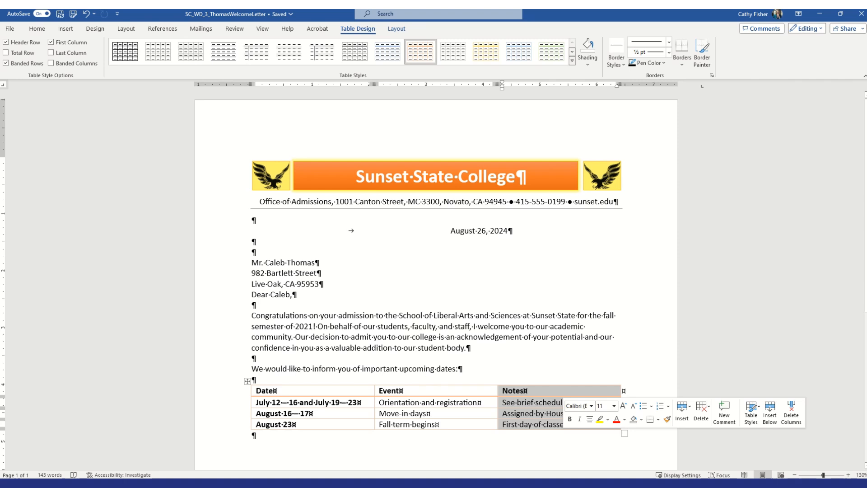
left_click(580, 419)
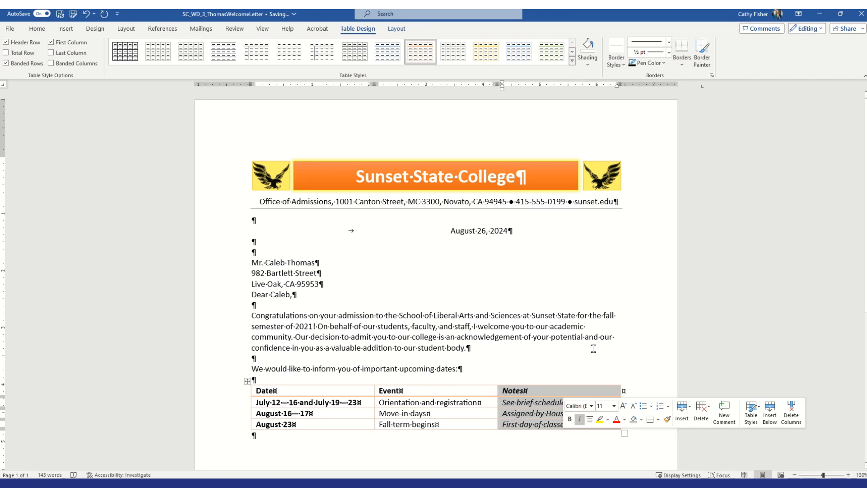
left_click(290, 437)
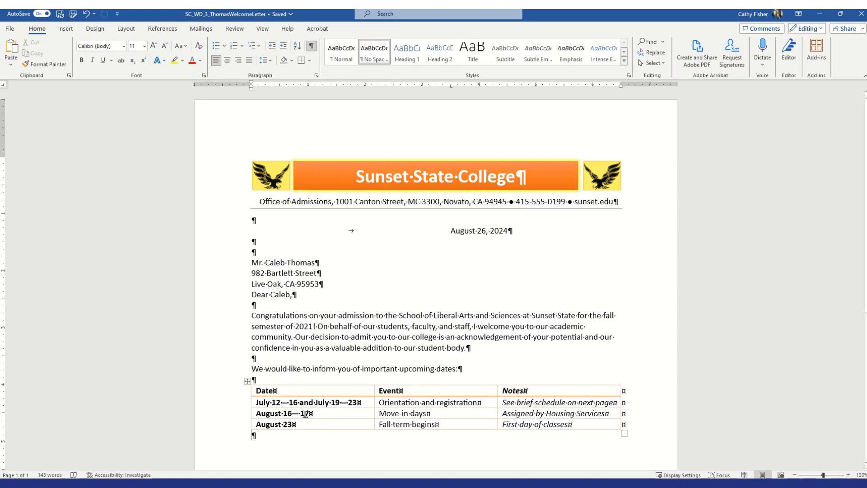
left_click(256, 424)
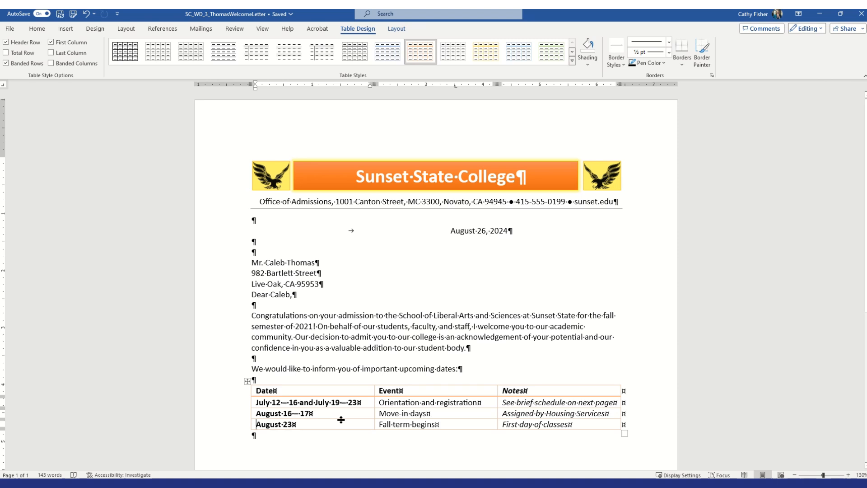
mouse_move(249, 427)
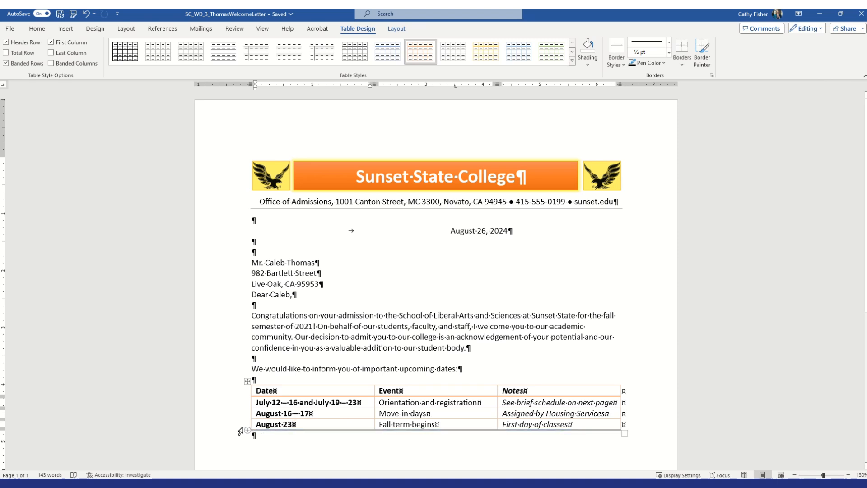
left_click(242, 428)
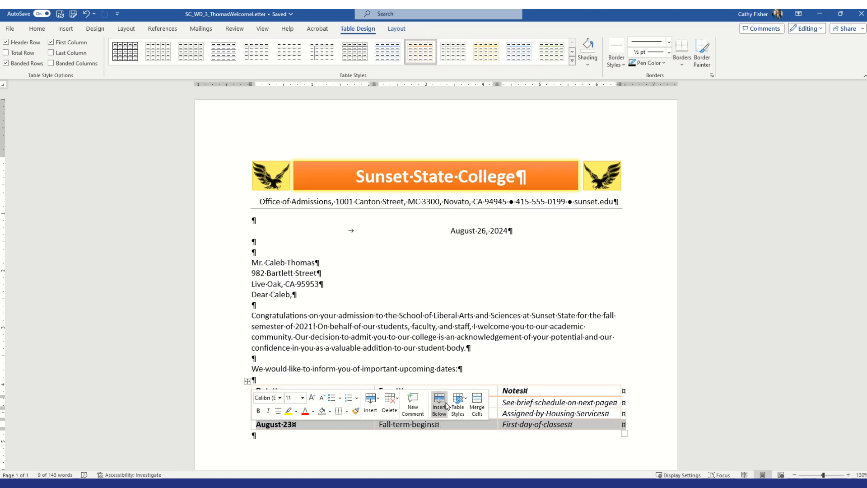
left_click(511, 411)
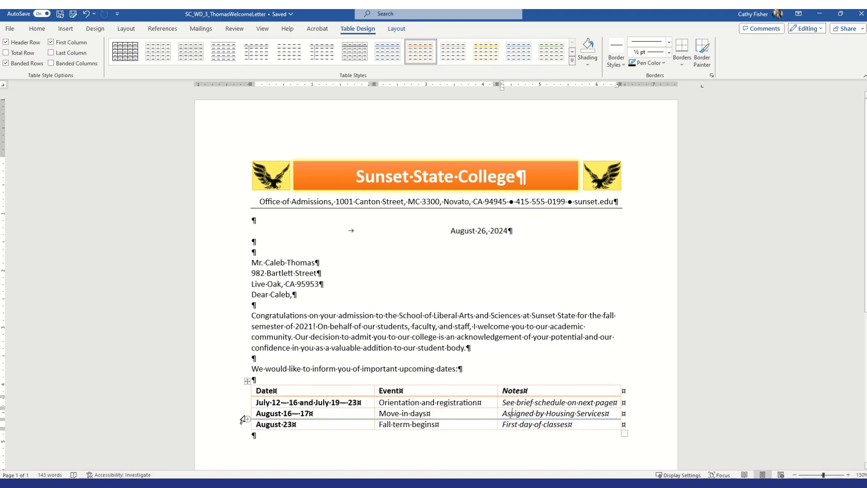
Step: Insert a new table row directly below the August 16–17 Move-in days row
mouse_move(247, 420)
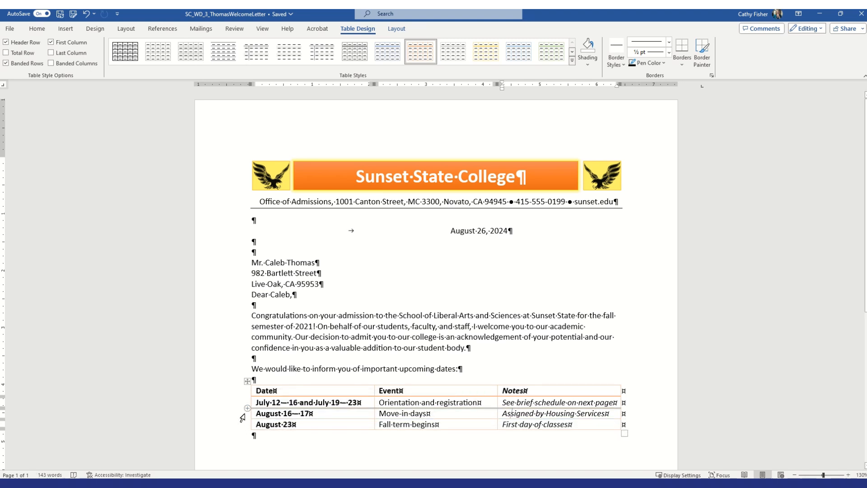
left_click(242, 417)
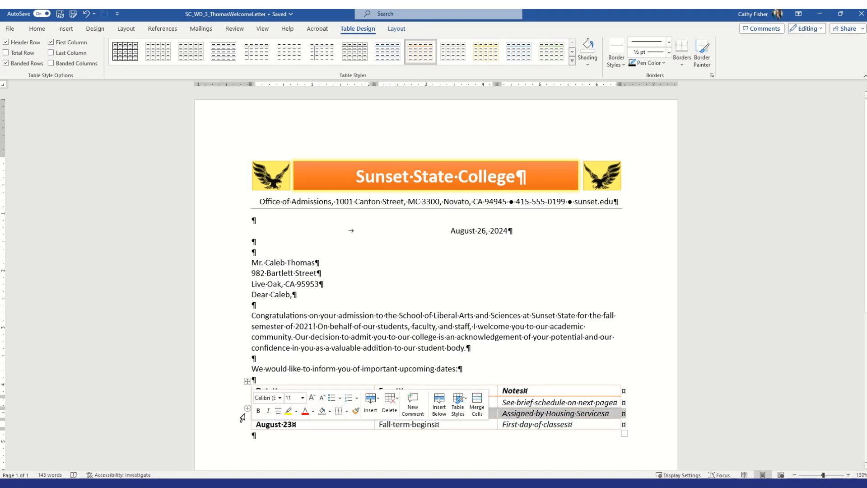
left_click(439, 400)
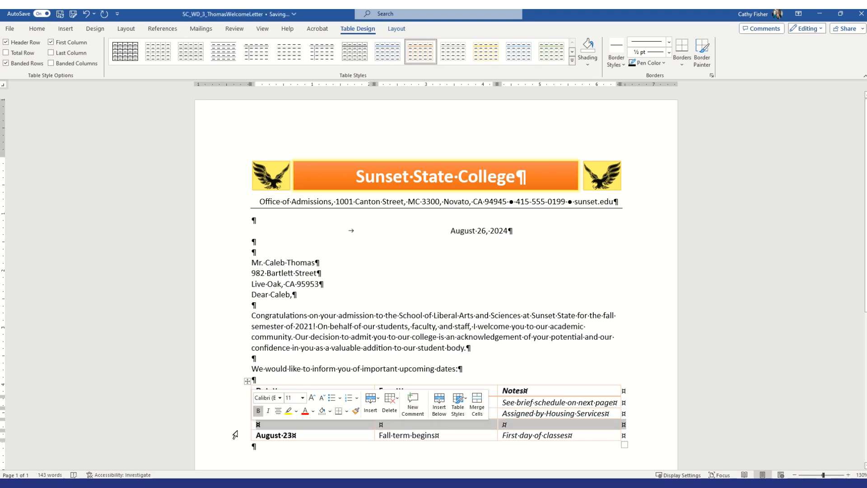
Step: Fill the new row with August 16–17, Welcome Week and the note Get schedule during orientation
left_click(263, 425)
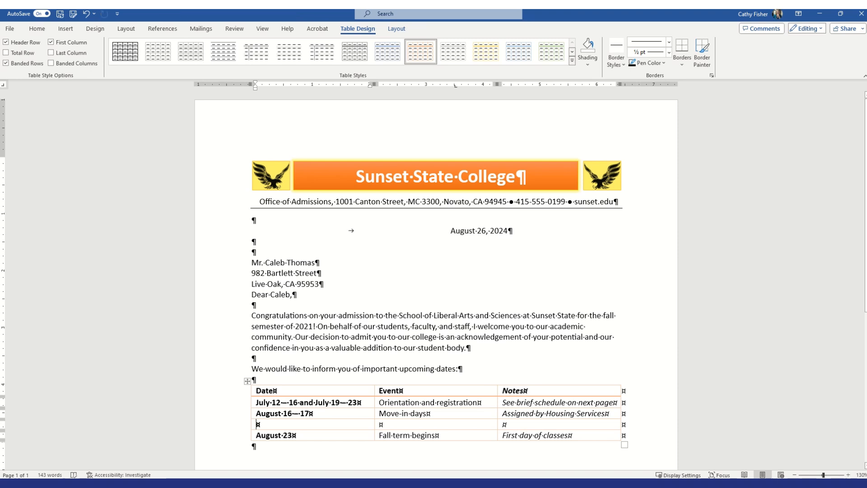
type("A")
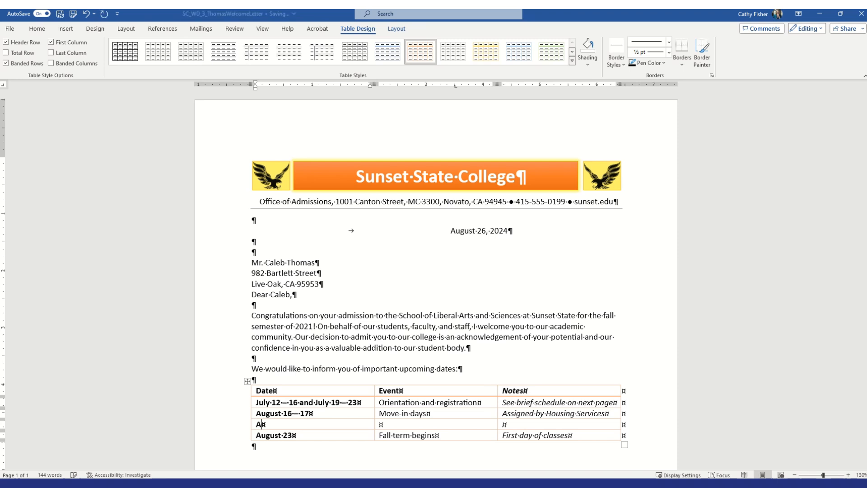
type("ugust ")
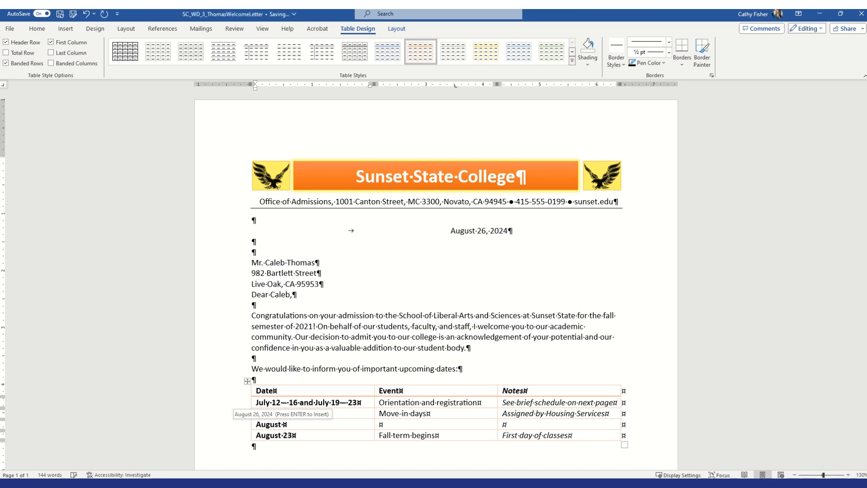
type("16--17")
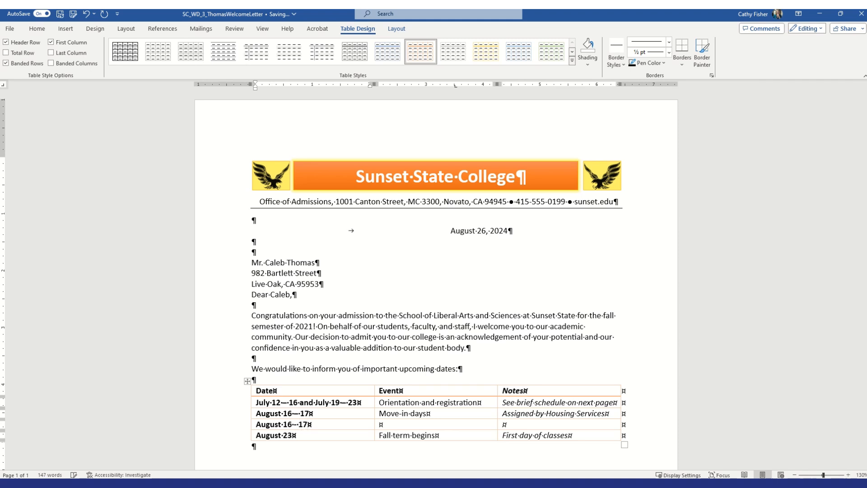
key("Tab")
type("Welcome")
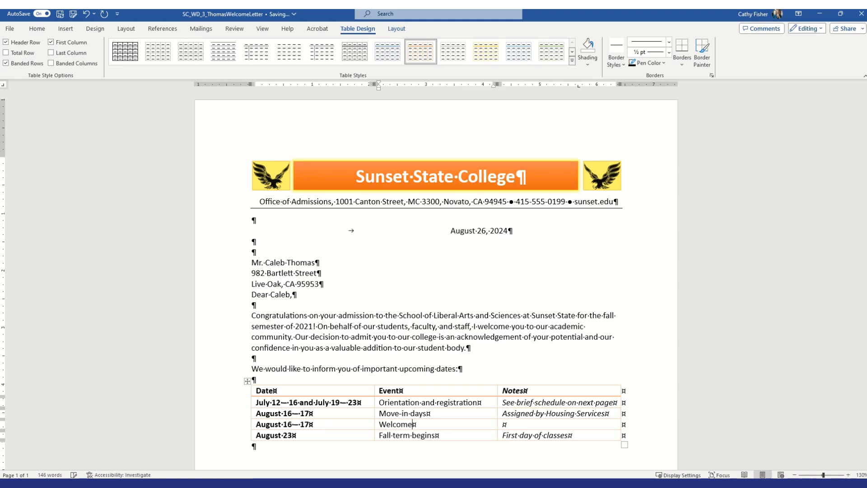
type(" Week")
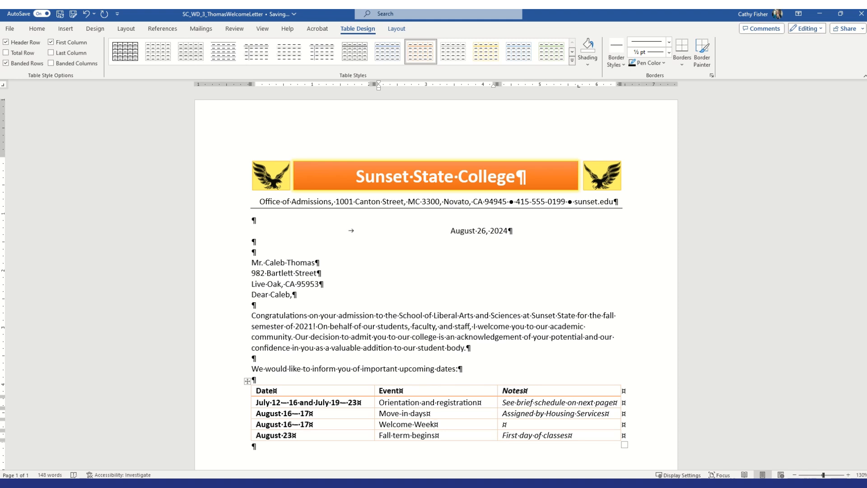
key("Tab")
type("Get")
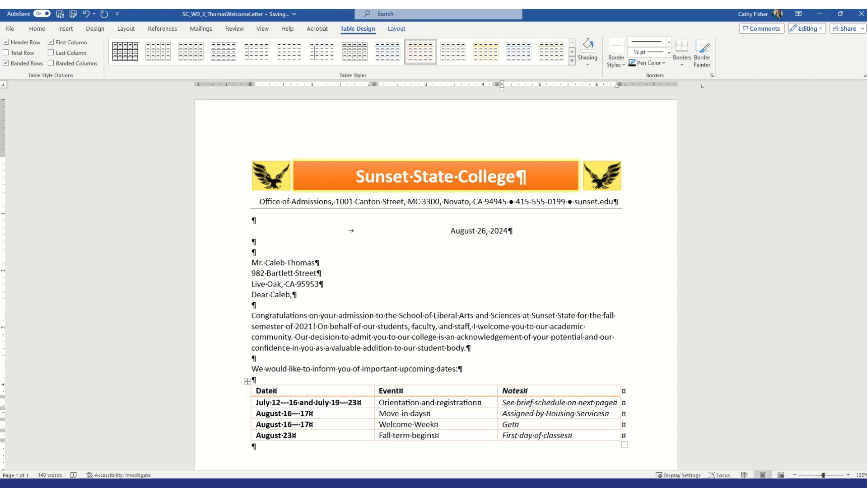
type("schedule during orientati")
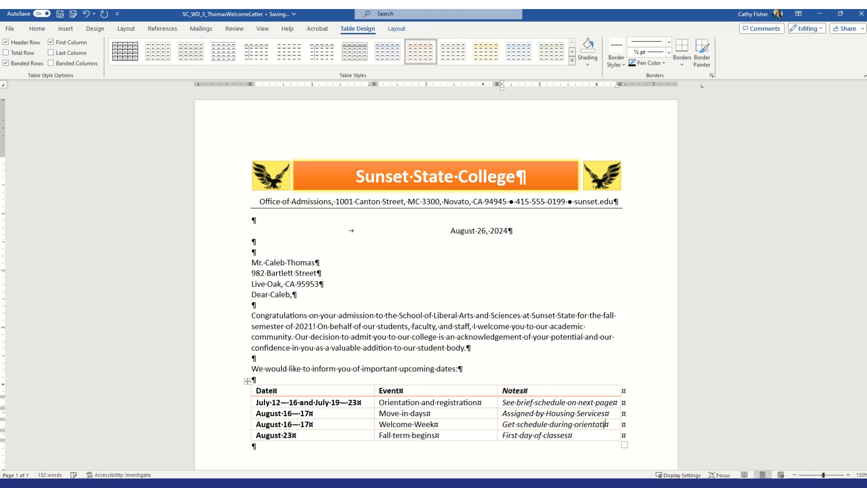
type("on")
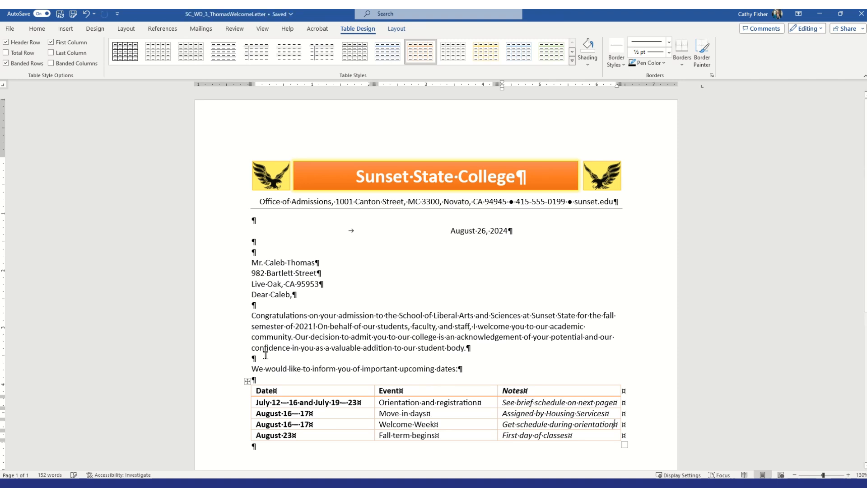
mouse_move(241, 408)
mouse_move(241, 434)
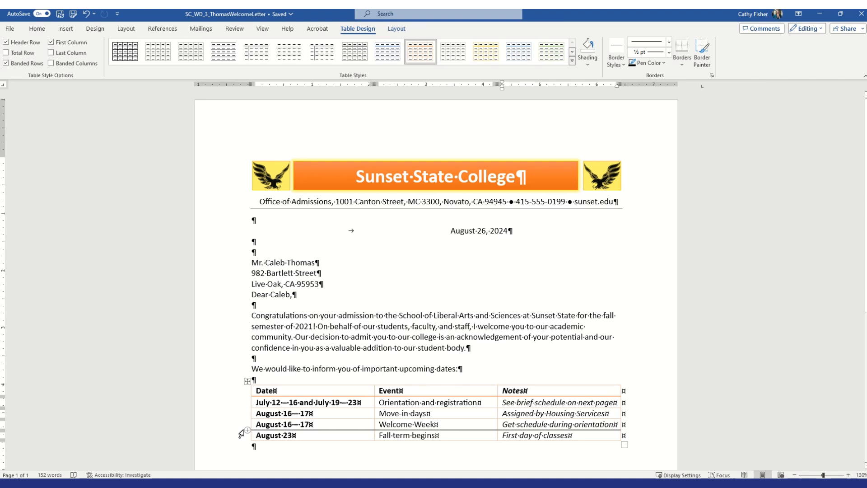
Step: Leave a blank line below the table, add "Before orientation, you must do the following through our campus website:" and start a new line
left_click(253, 446)
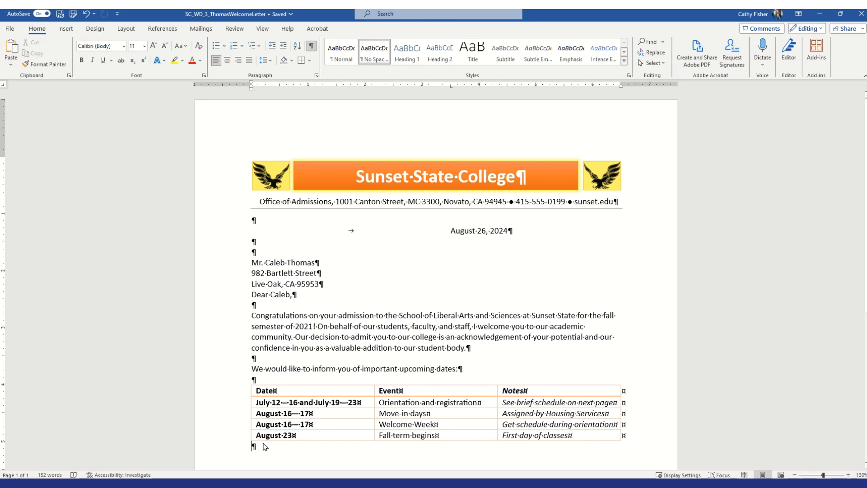
type("Befor")
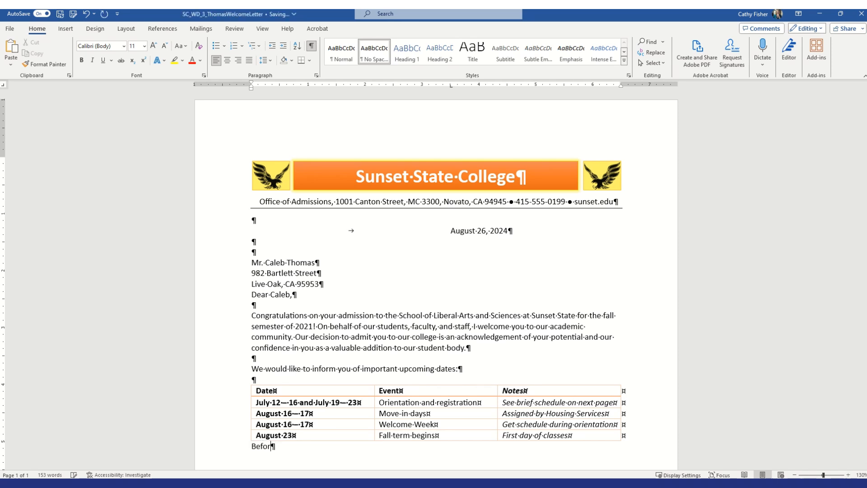
key("BackSpace")
key("BackSpace")
key("BackSpace")
key("BackSpace")
key("BackSpace")
key("Return")
type("Before orientation")
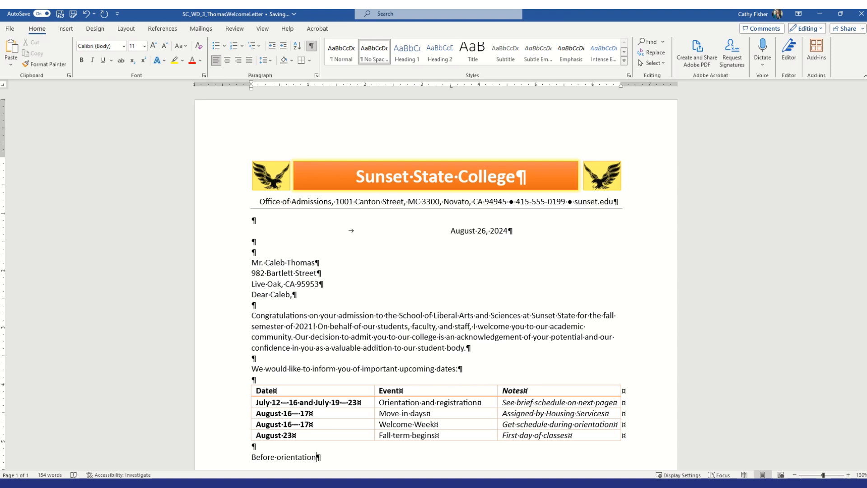
type(", you must do the following through our campus website:")
key("Return")
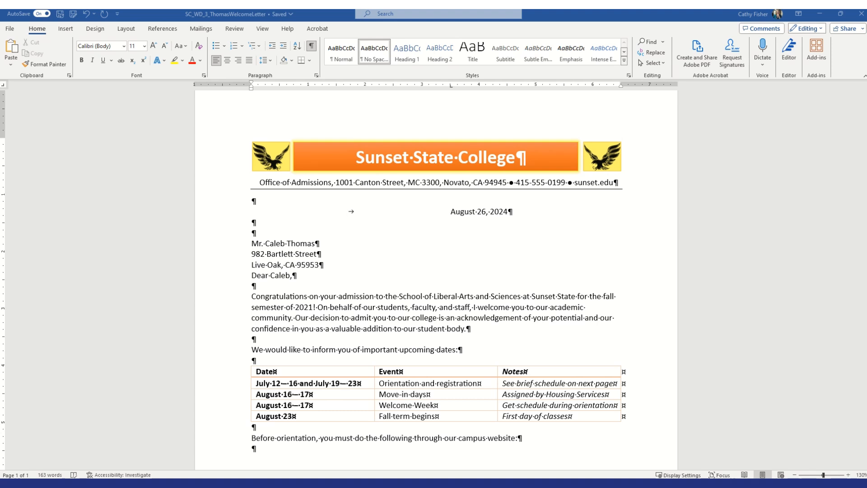
Step: Start a bulleted list on the empty line below the campus website sentence
left_click(257, 450)
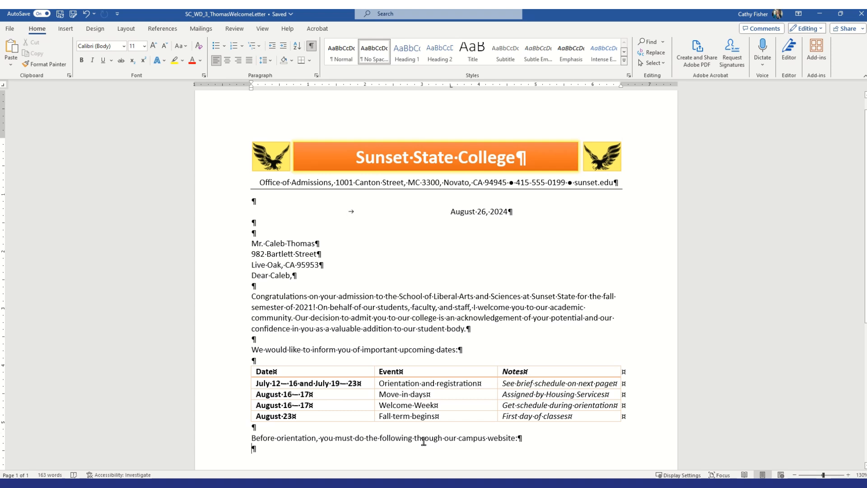
type("*")
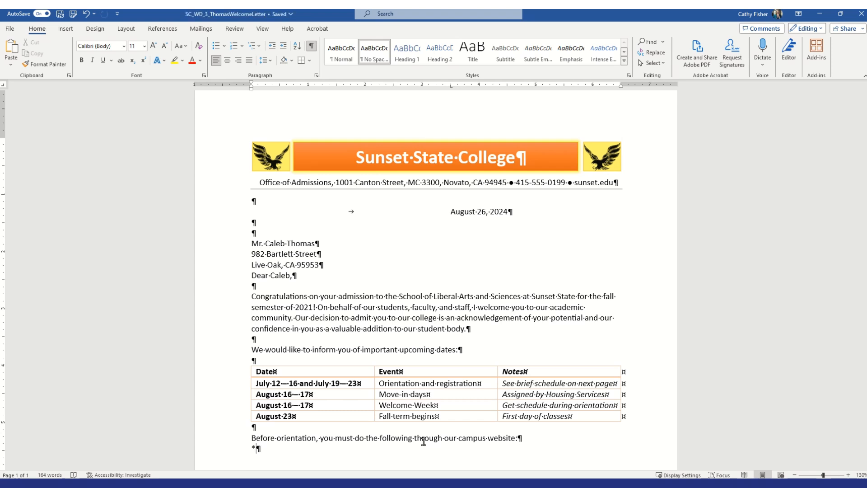
key("space")
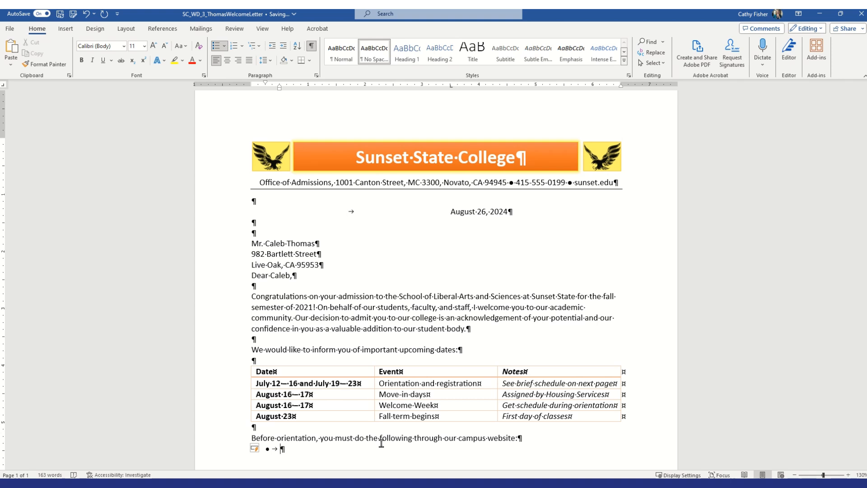
Step: Enter "Complete a housing contract or housing exemption form" as the first bullet item and start a second bullet
type("Complete a hou")
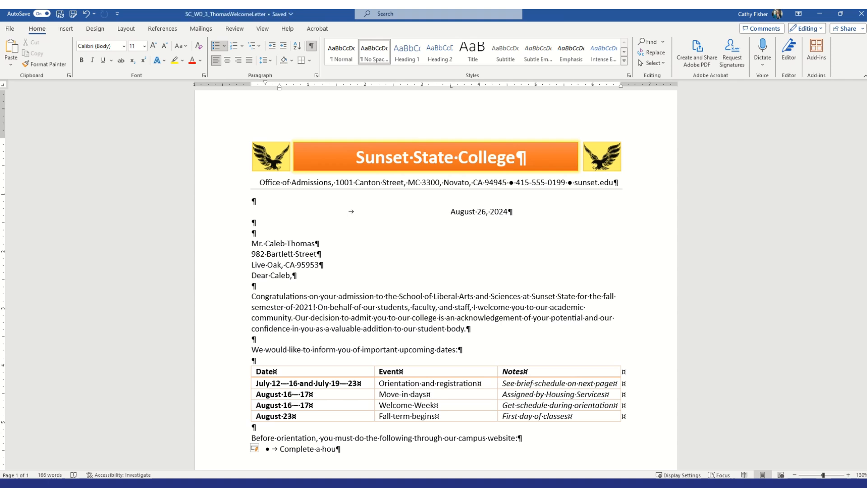
type("sing ")
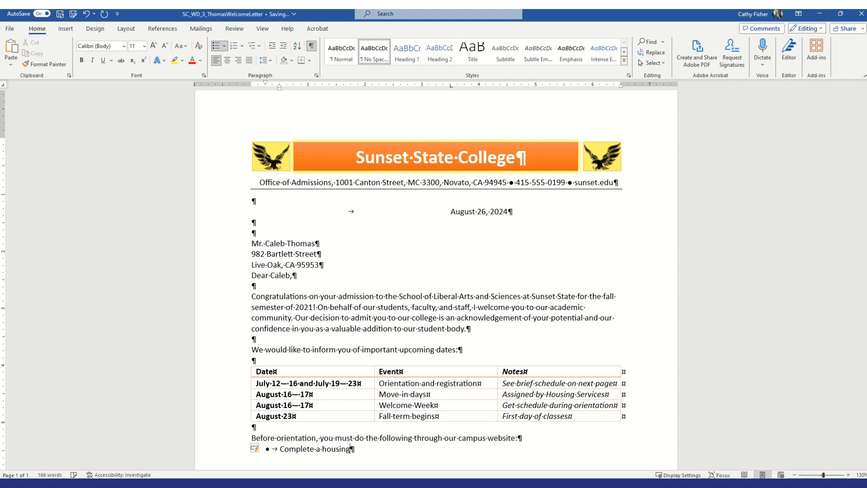
type("contract or housing expemt")
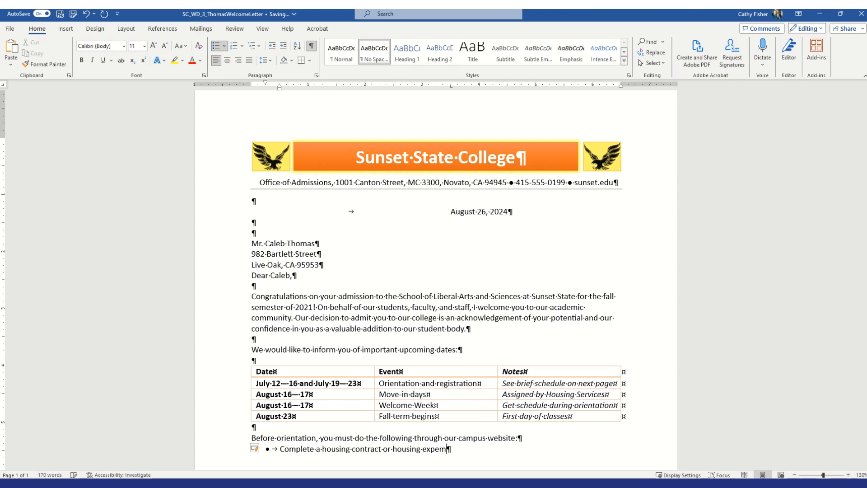
key("BackSpace")
key("BackSpace")
key("BackSpace")
key("BackSpace")
type("emption form")
key("BackSpace")
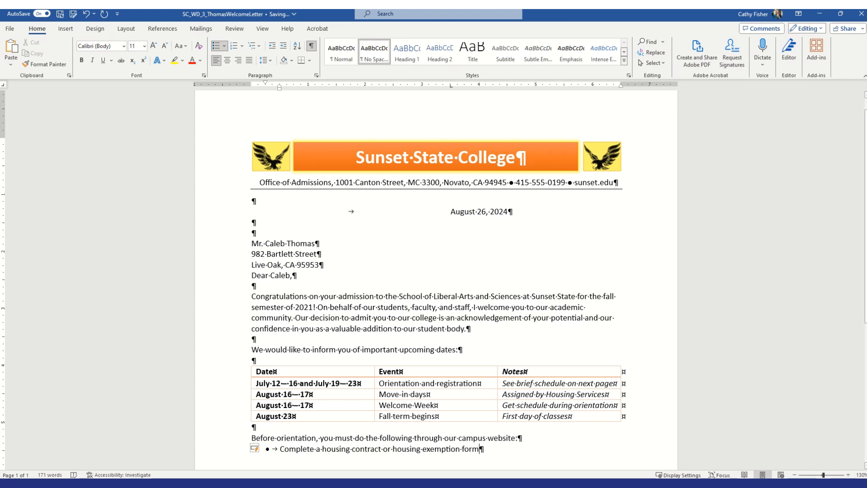
key("Return")
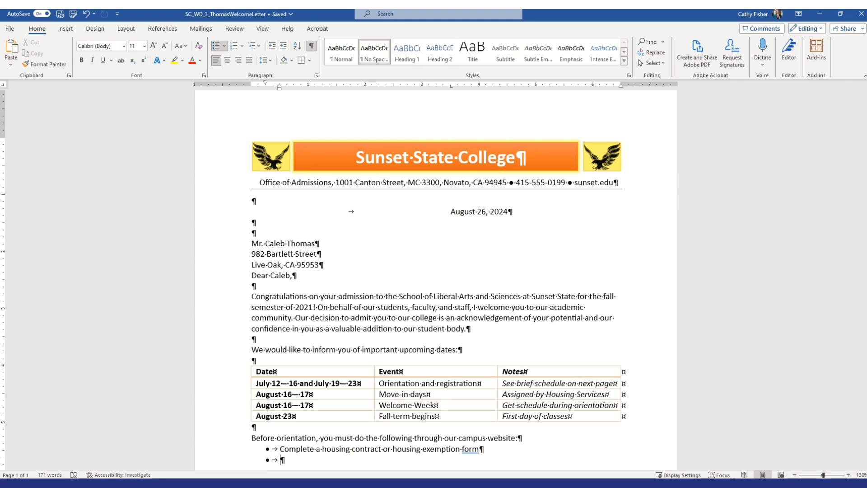
Step: Add the bullet items "Schedule your math placement exam" and "Reserve your orientation dates", then end the bulleted list
type("Schedule your math placement exam Reserve your orientation dates")
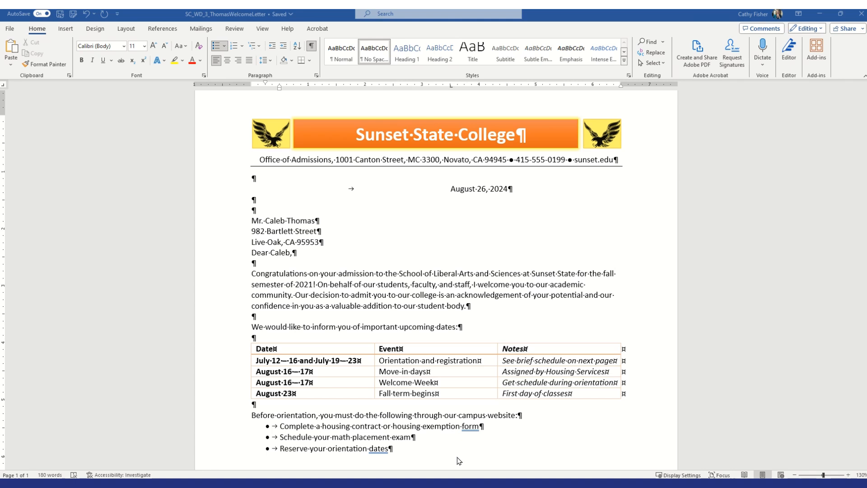
left_click(397, 448)
key("Return")
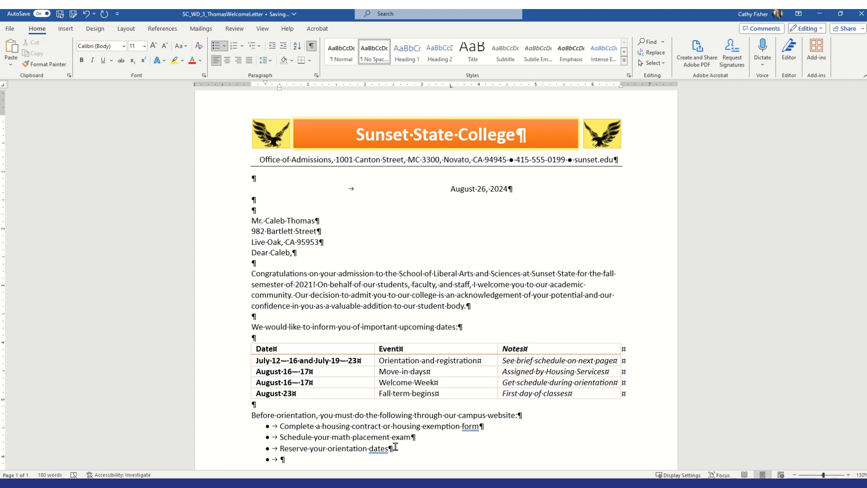
key("Return")
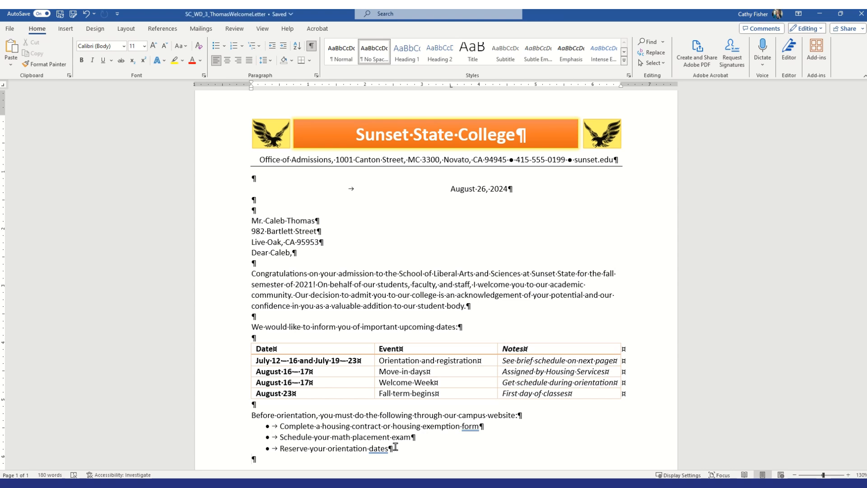
Step: Add "I am confident you will pursue your passions and accomplish your goals as a Sunset State Flying Eagle!" below the list, between blank lines
key("Return")
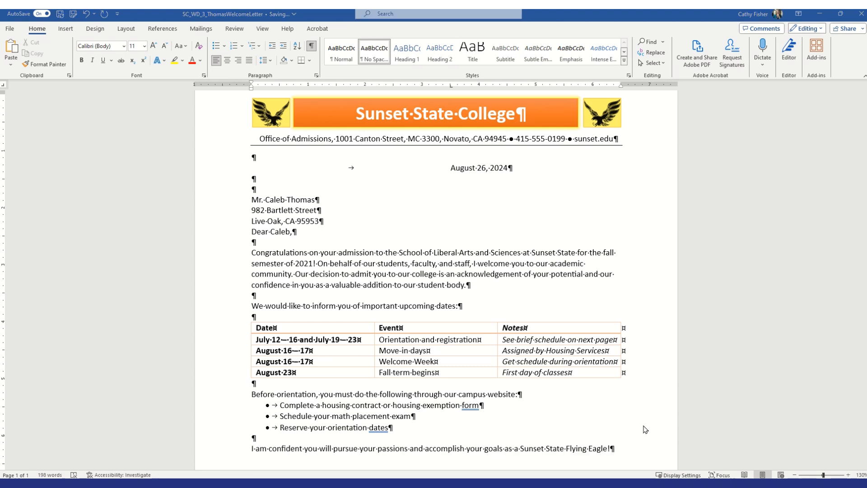
key("alt+grave")
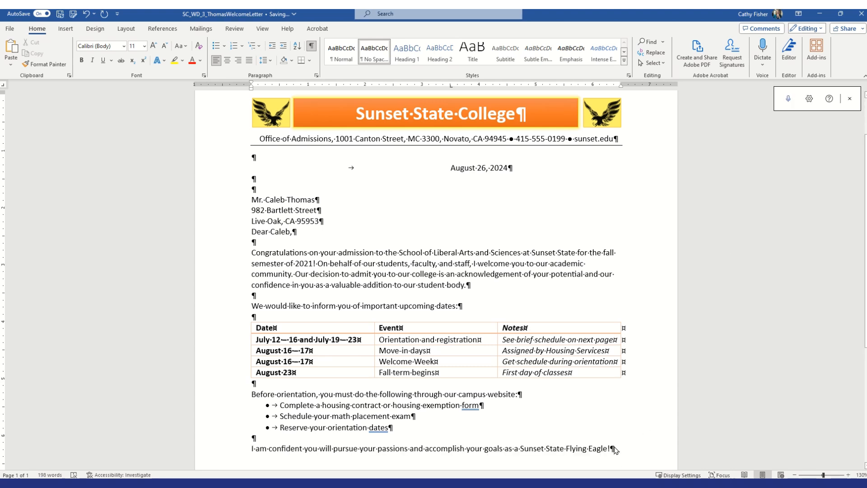
key("Return")
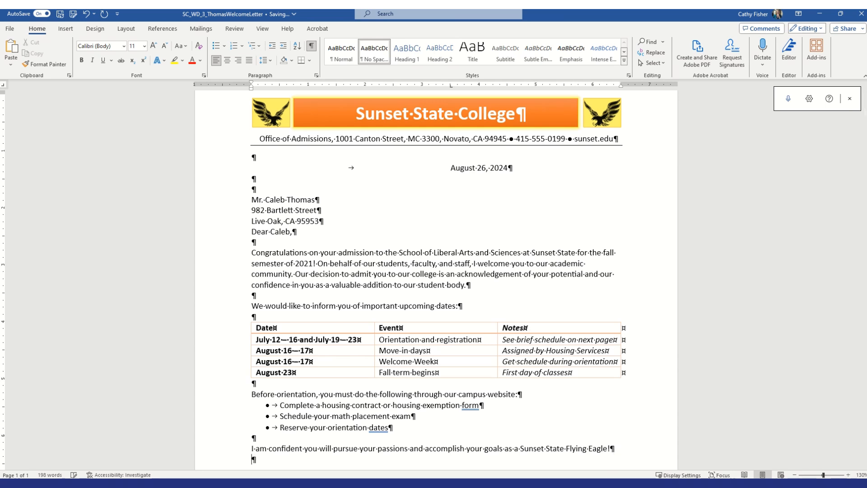
key("Return")
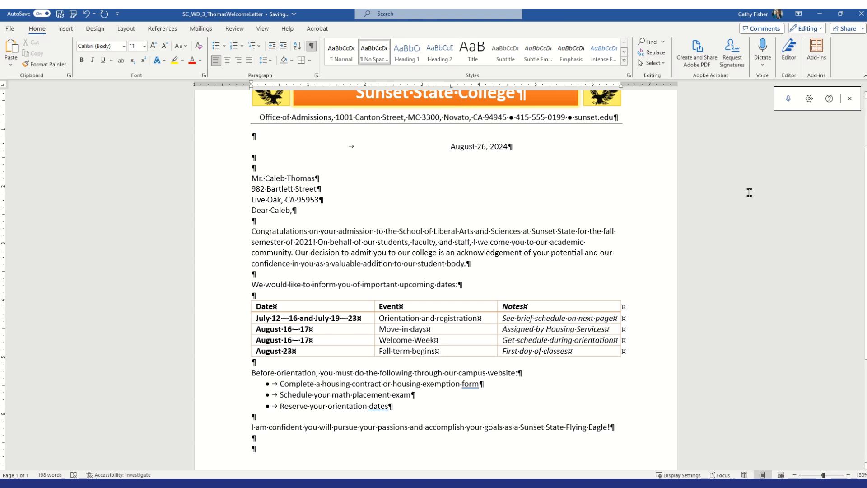
Step: Enter the closing "Sincerely," at the tab stop aligned with the letter's date
key("Tab")
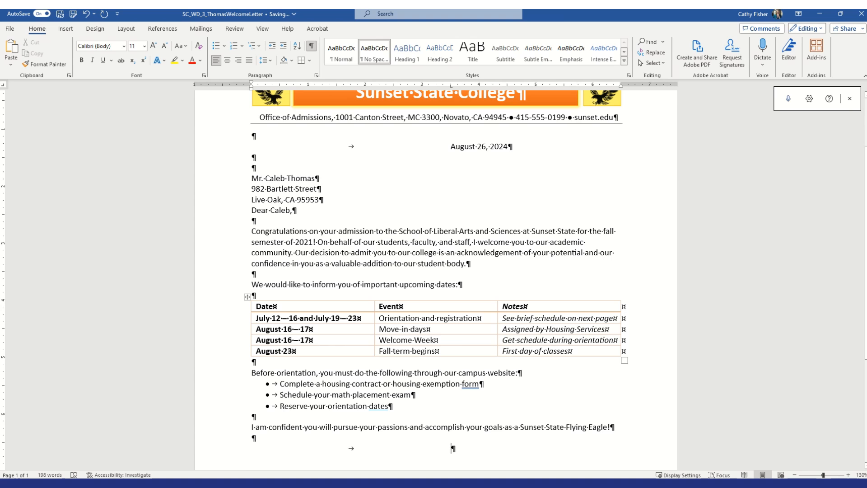
type("S")
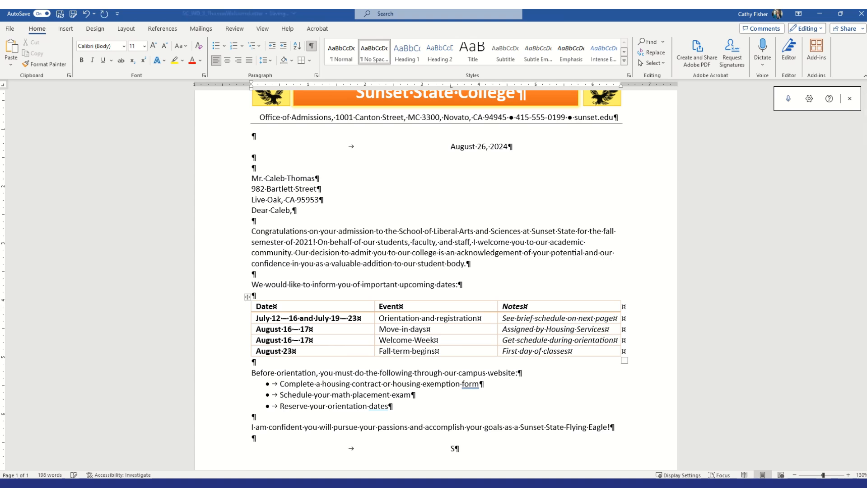
type("incer")
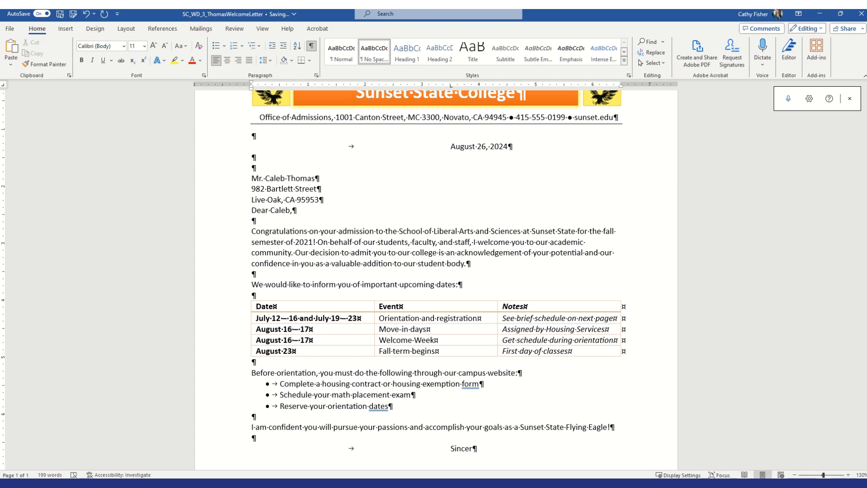
type("ely")
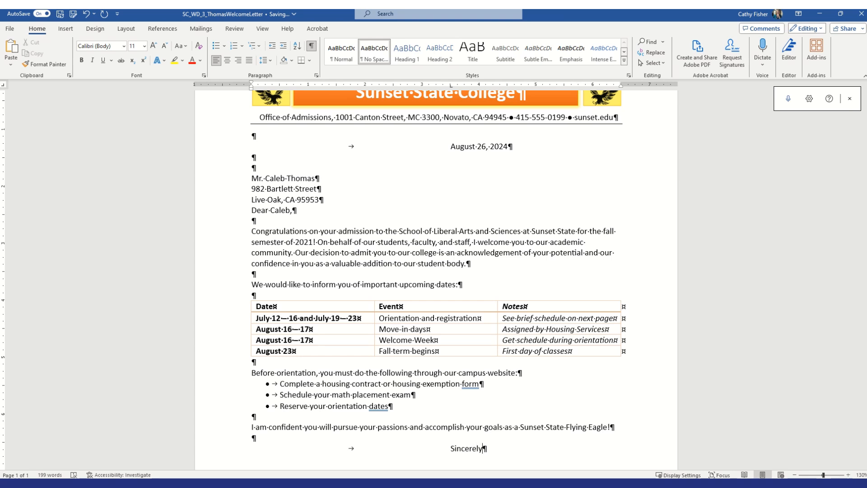
type(",")
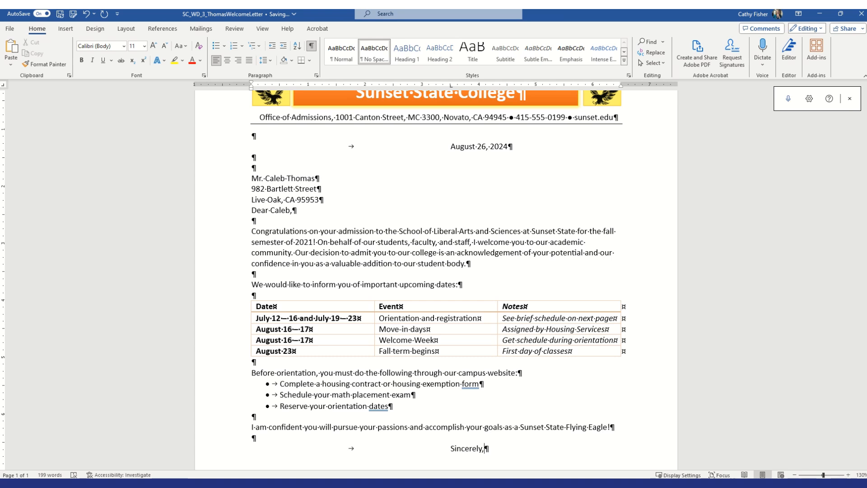
Step: Leave three blank lines below the closing and enter the signer's name and the title "Director of Admissions" on separate lines at the tab stop
key("Return")
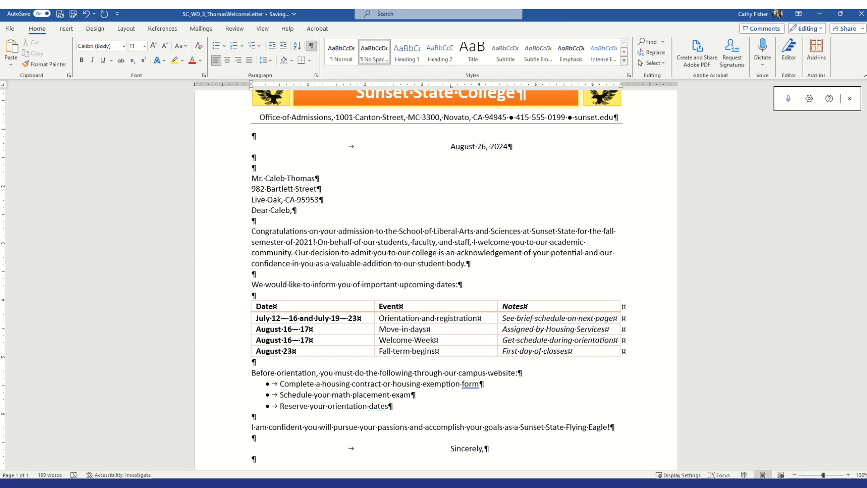
key("Return")
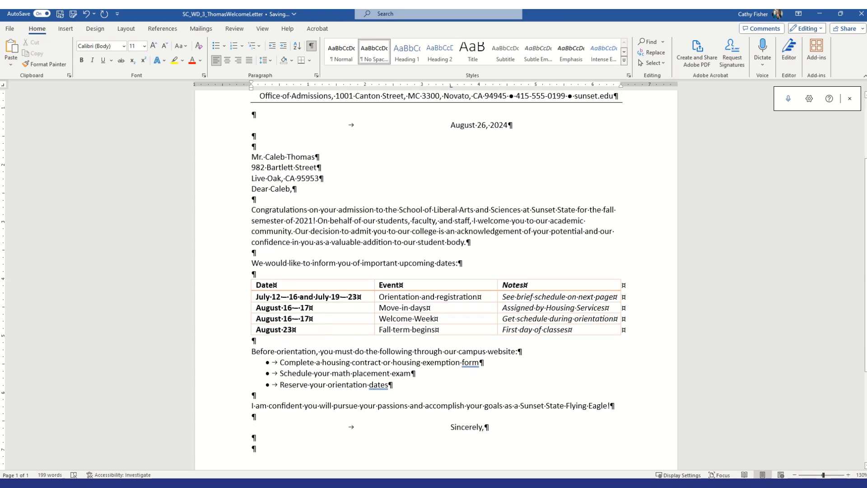
key("Return")
key("Return")
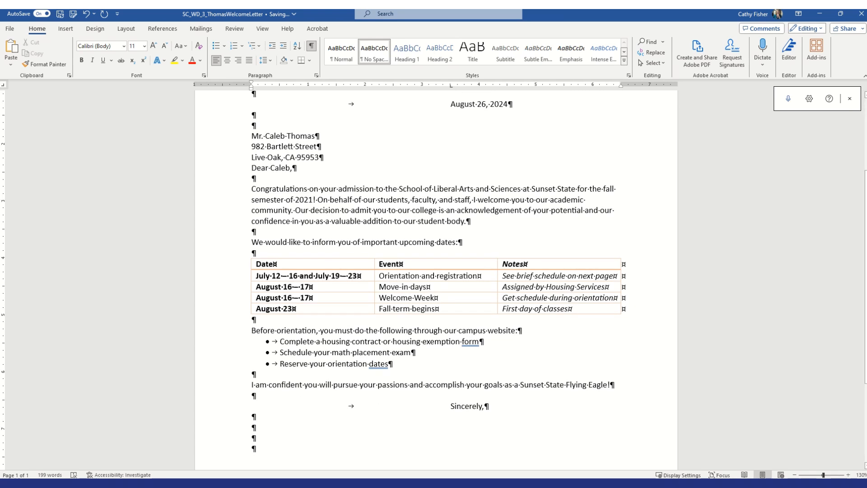
key("Tab")
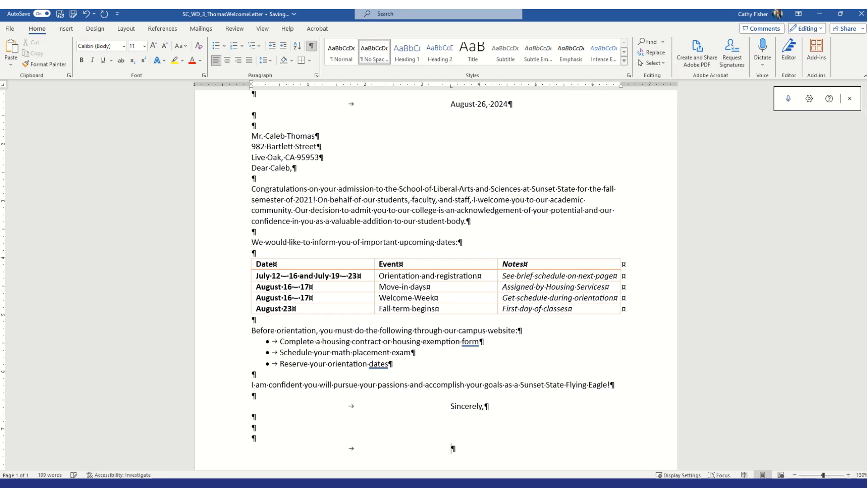
type("Lucy R. Song")
key("Return")
key("Tab")
type("Director o")
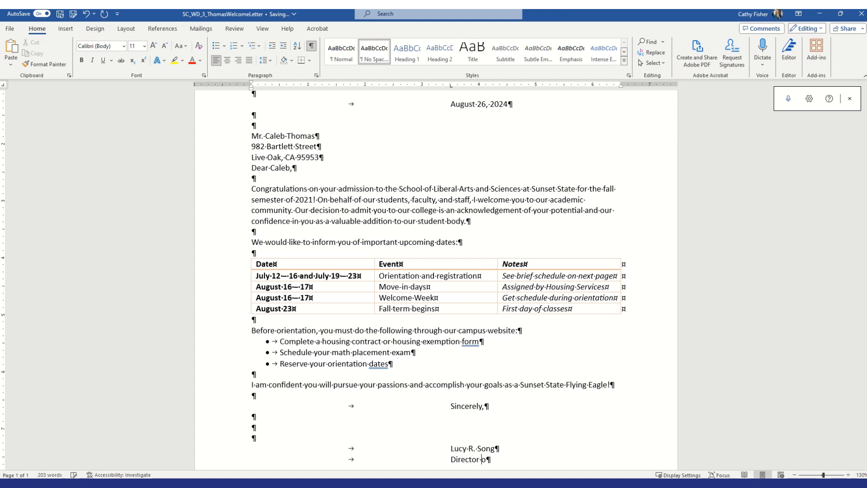
type("f Admissions")
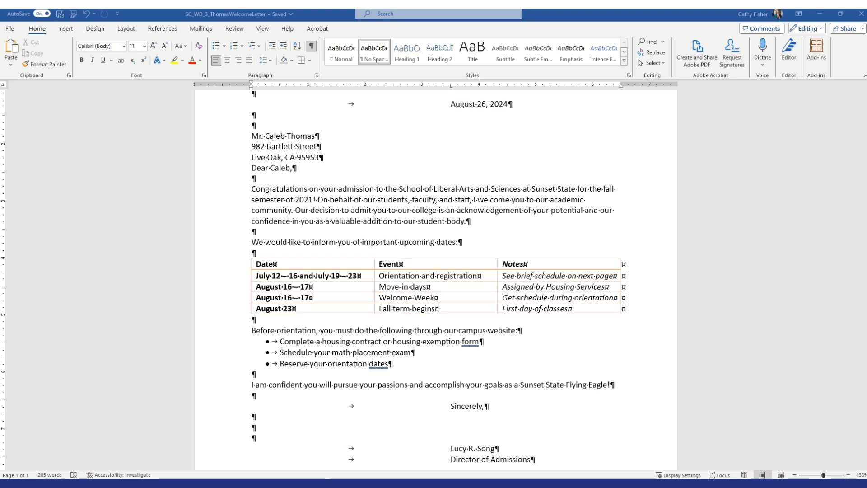
Step: Insert a page break after the "Director of Admissions" line
left_click(532, 459)
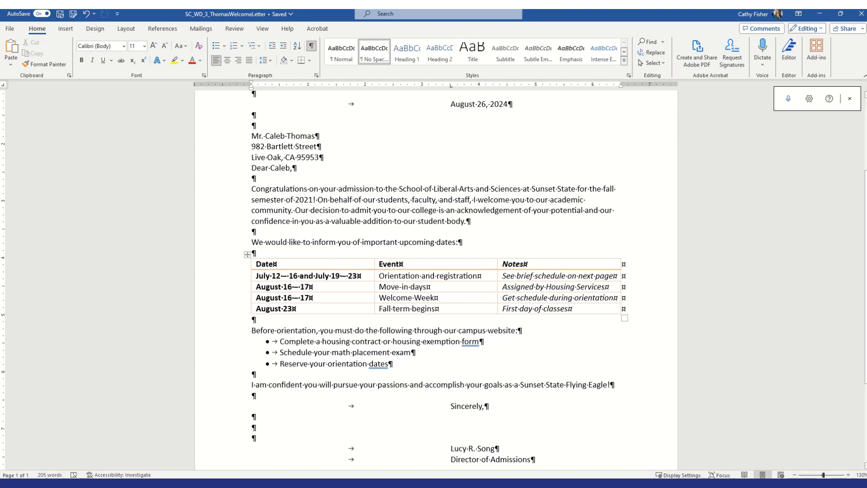
left_click(66, 29)
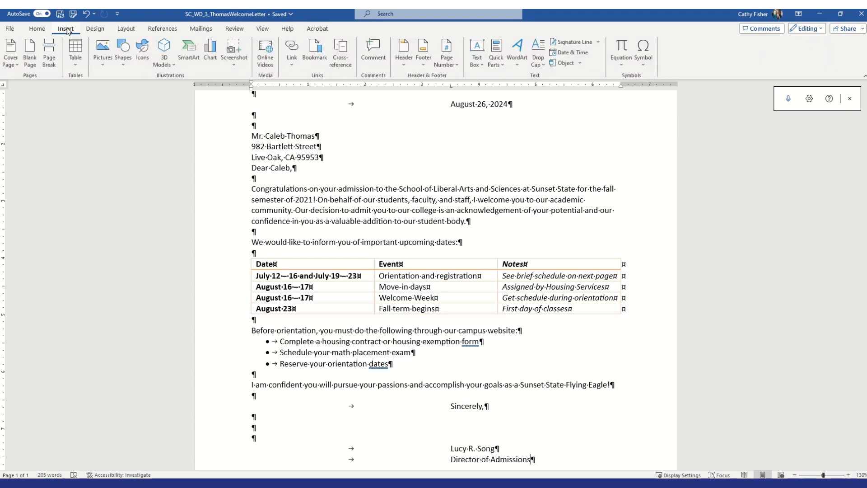
left_click(50, 46)
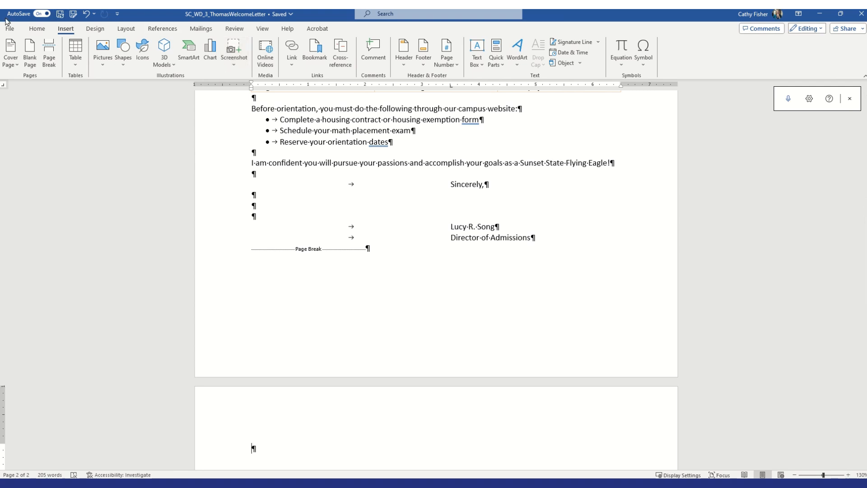
Step: Center the empty line on the second page and set its text to bold at font size 36
left_click(37, 29)
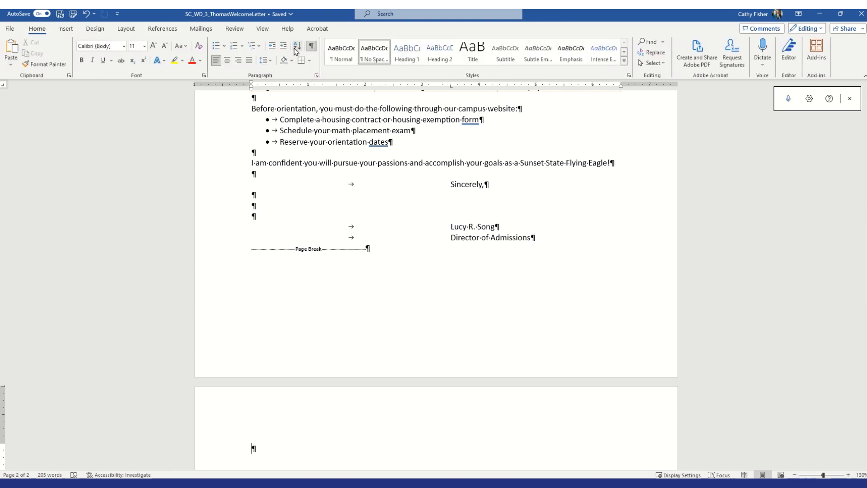
left_click(228, 61)
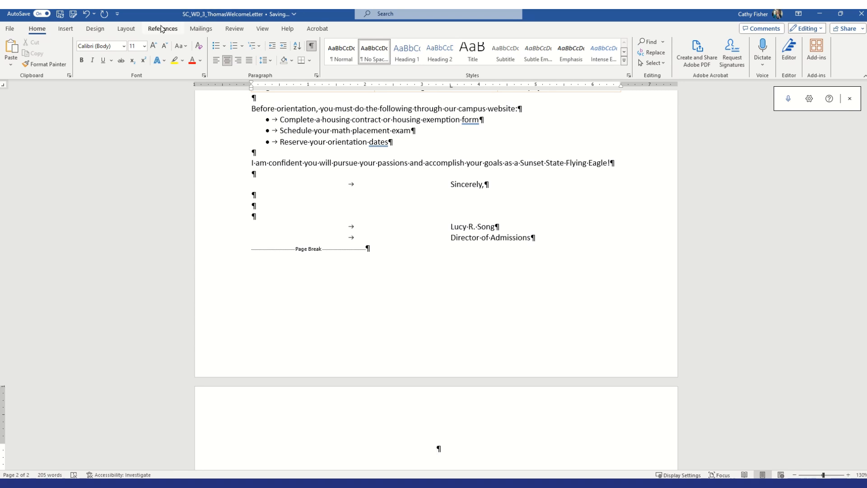
left_click(83, 64)
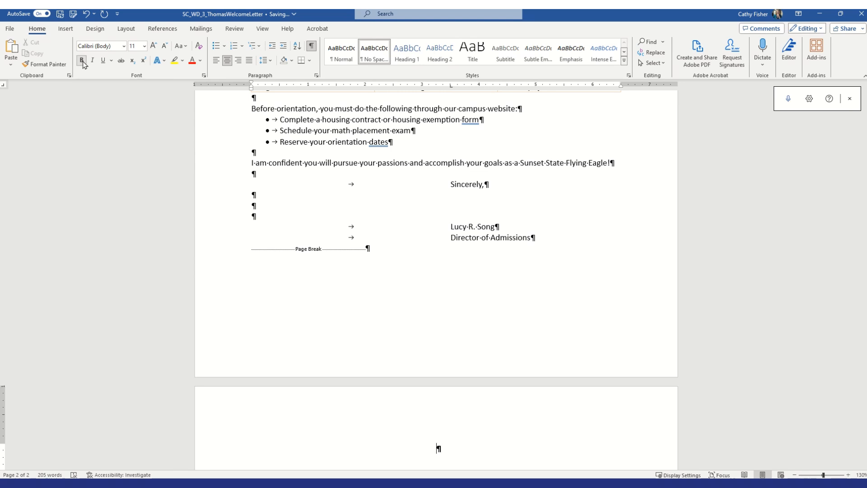
left_click(138, 46)
type("36")
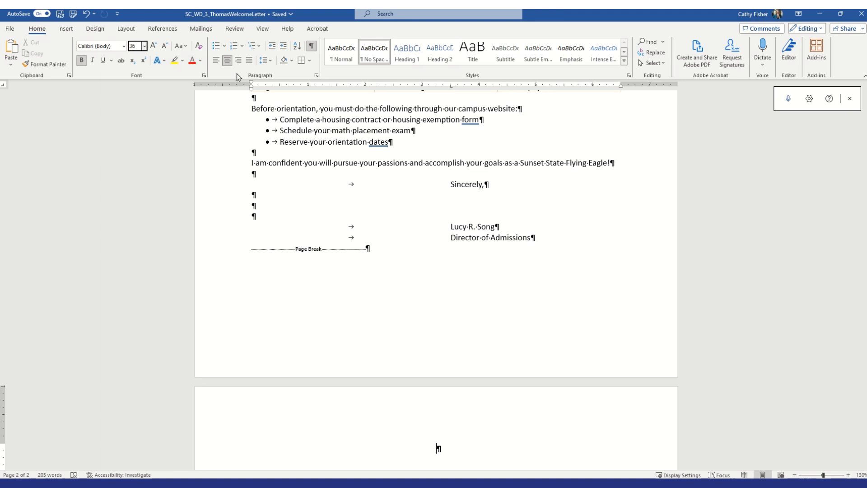
Step: Set the font color for the centered line on the second page to a darker orange theme shade
left_click(200, 63)
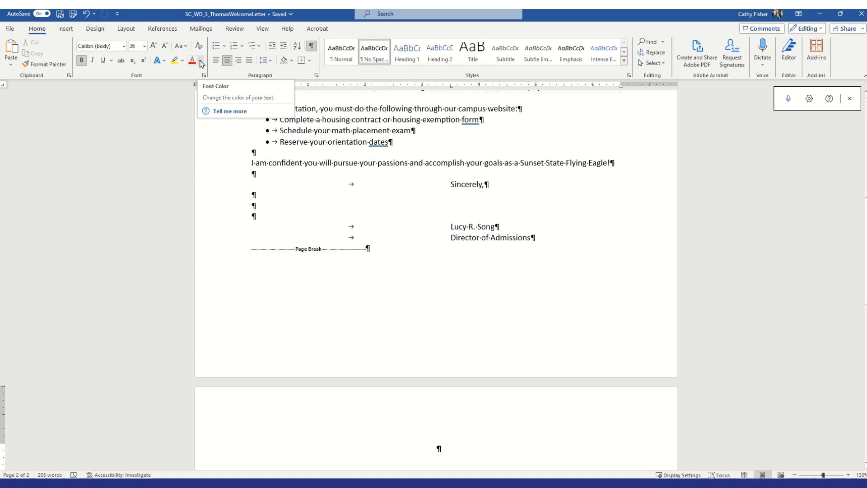
left_click(201, 63)
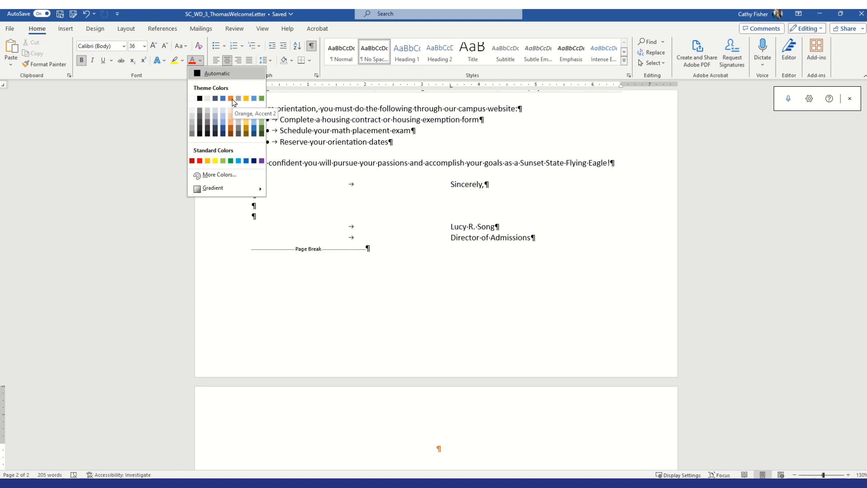
left_click(231, 128)
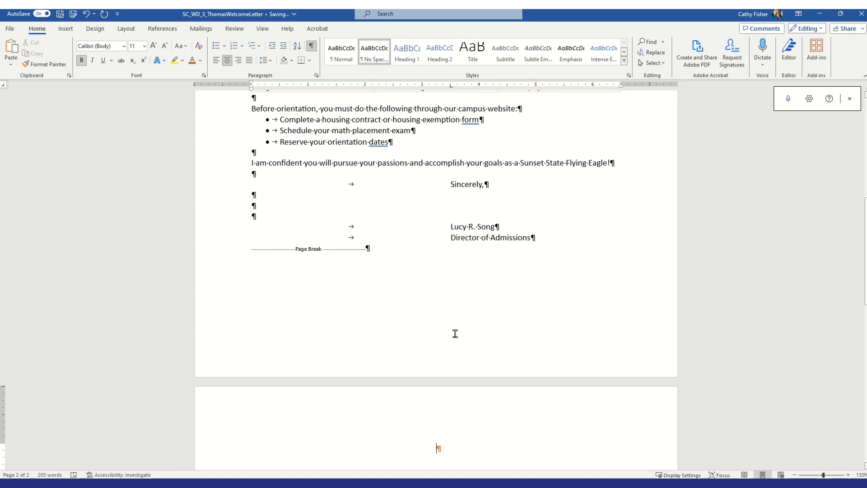
scroll(445, 444, "down", 5)
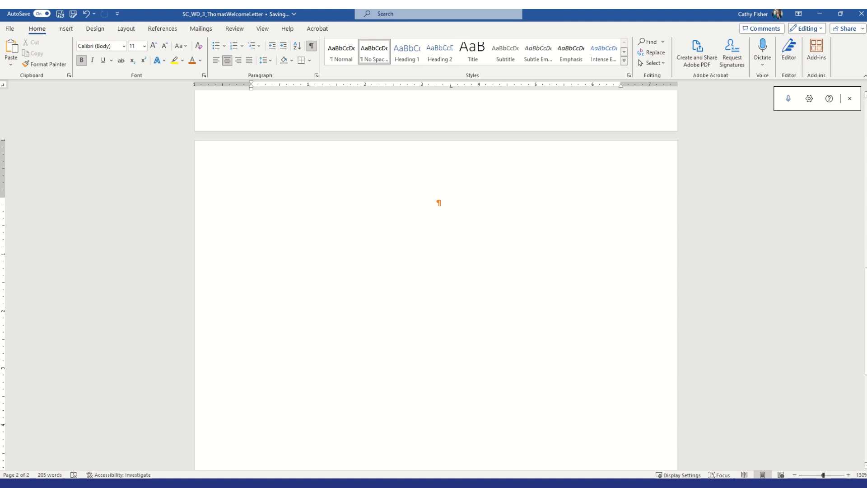
type("Ori")
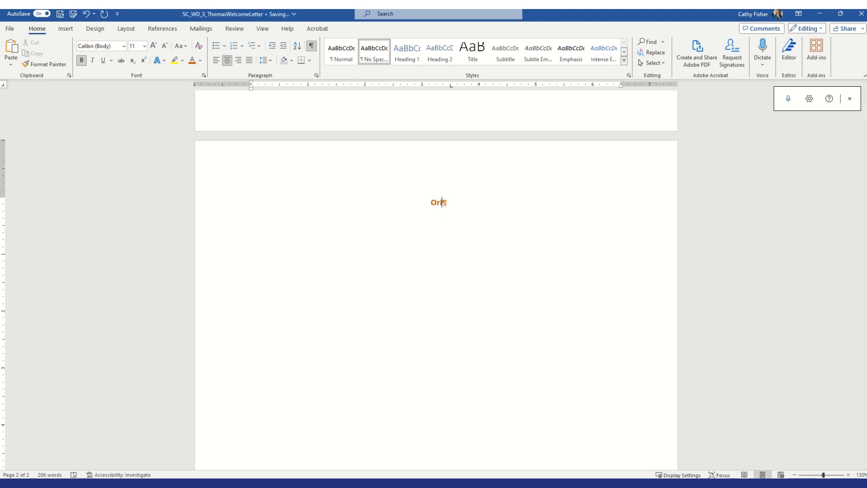
key("BackSpace")
key("BackSpace")
key("BackSpace")
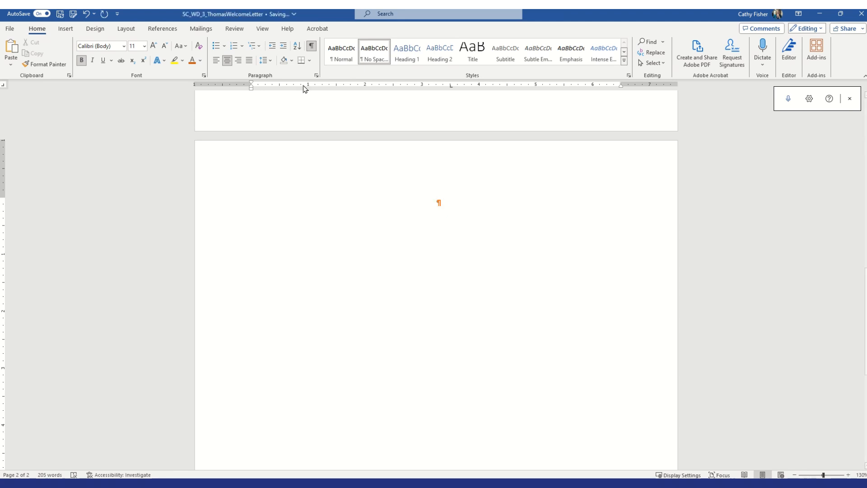
Step: Set the centered line's font size to 36 and enter the two-line title "Orientation and Registration" and "Student Schedule"
left_click(136, 47)
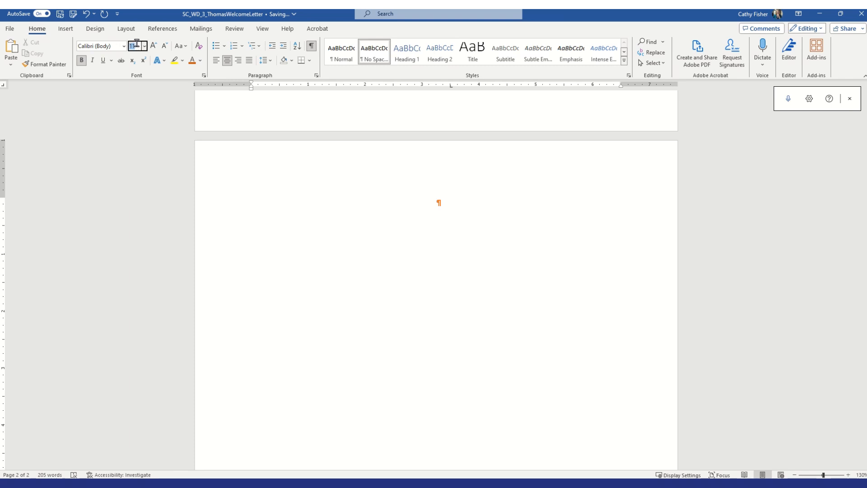
type("36")
key("Return")
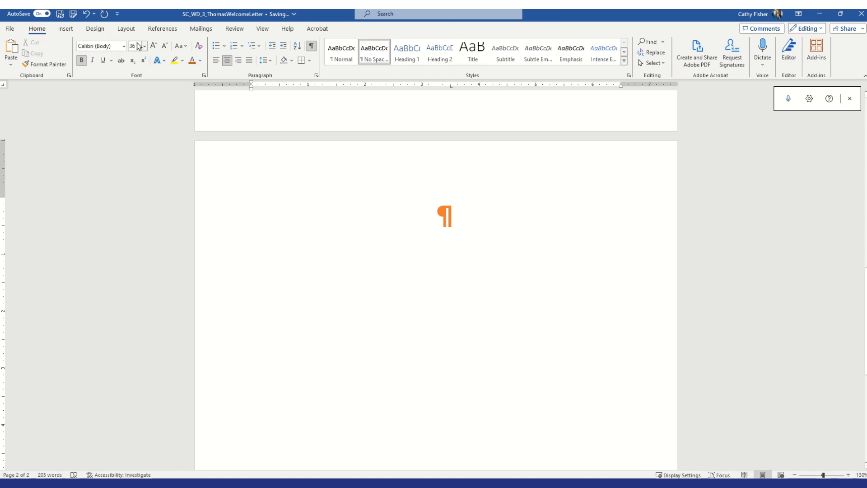
type("Orientation")
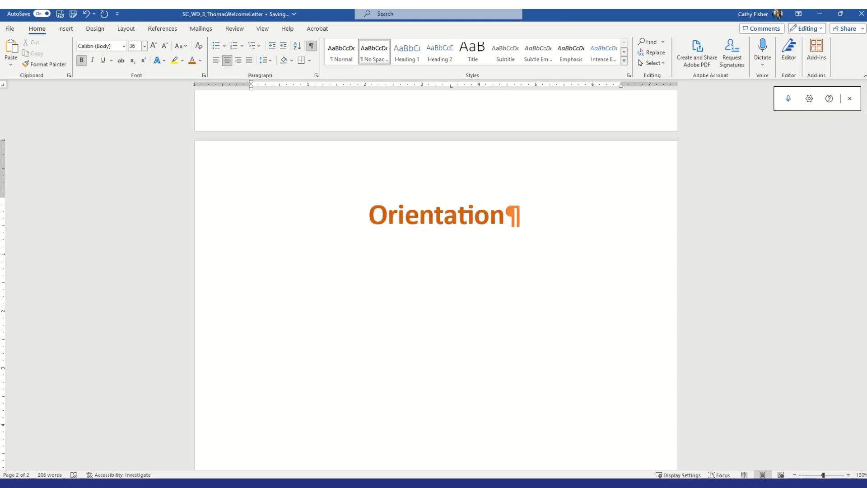
type(" and Regi")
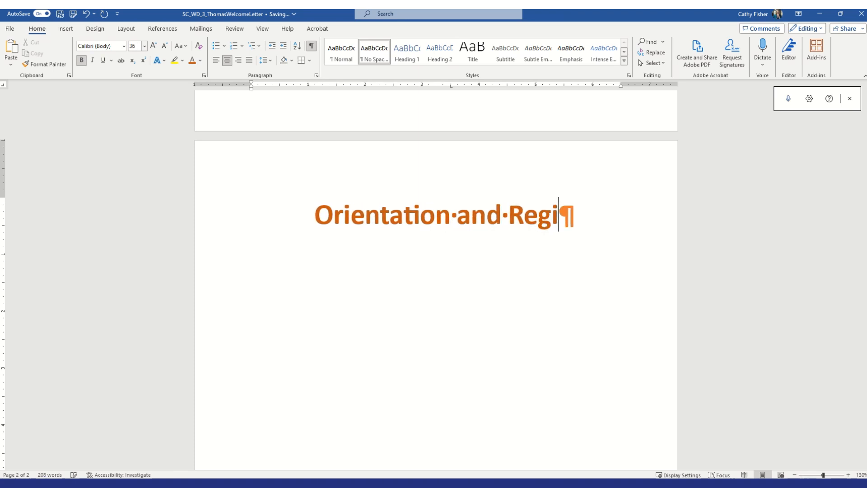
type("stratp")
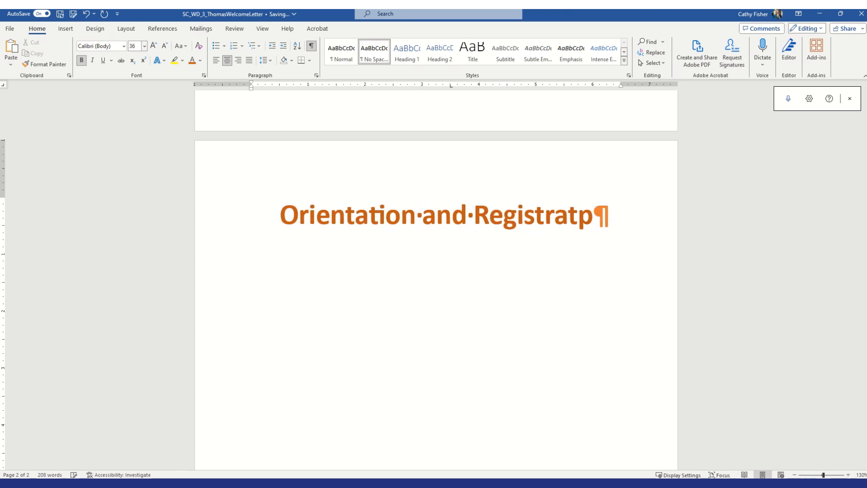
key("BackSpace")
type("ion")
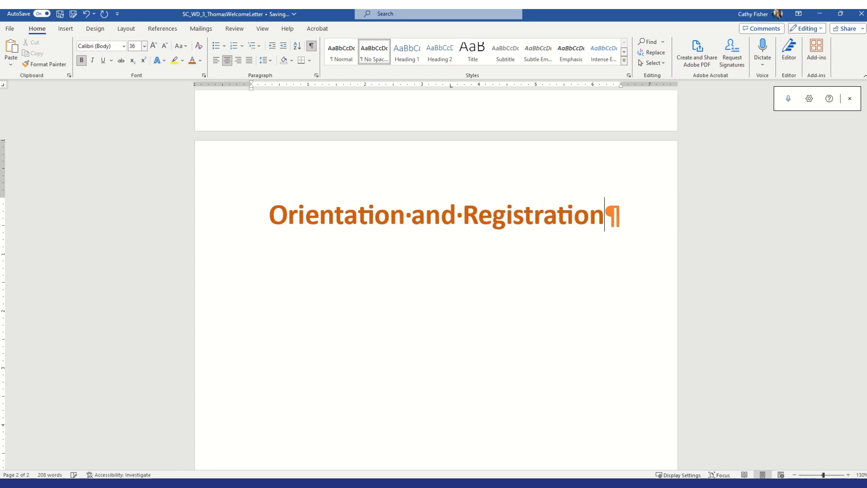
key("Return")
type("Stud")
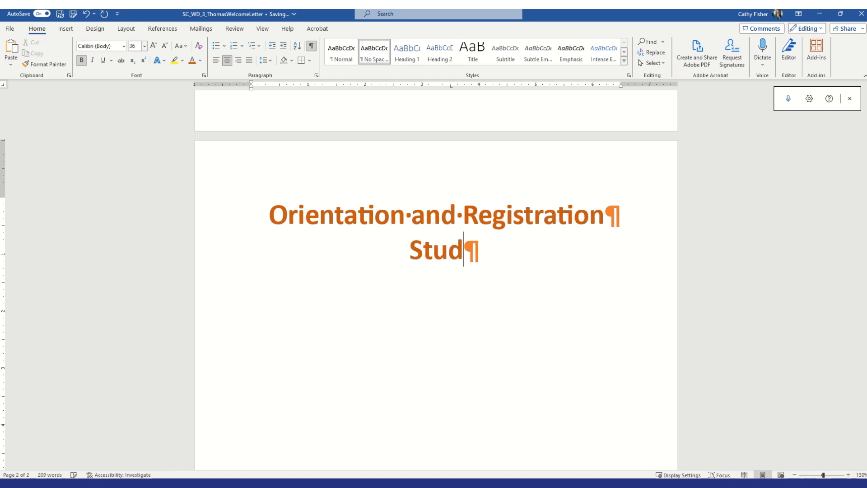
type("ent Schedule")
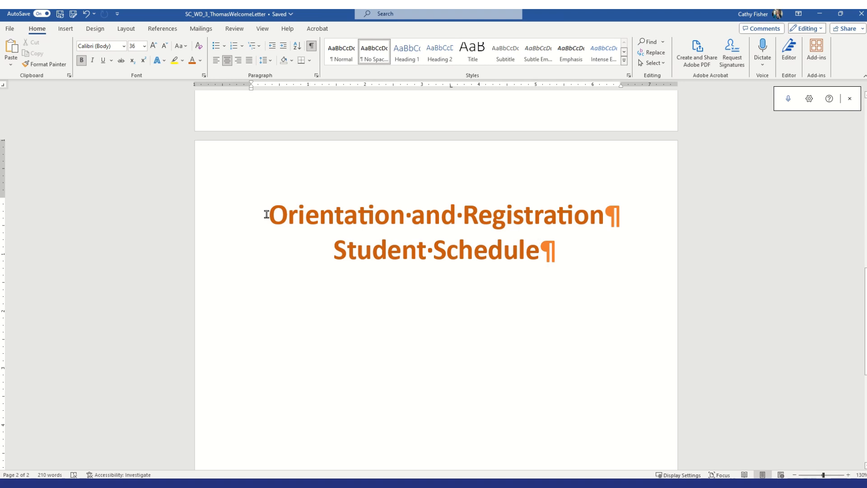
Step: Set up an orange box border 2 ¼ pt wide for the two title lines on the second page
left_click_drag(266, 214, 543, 249)
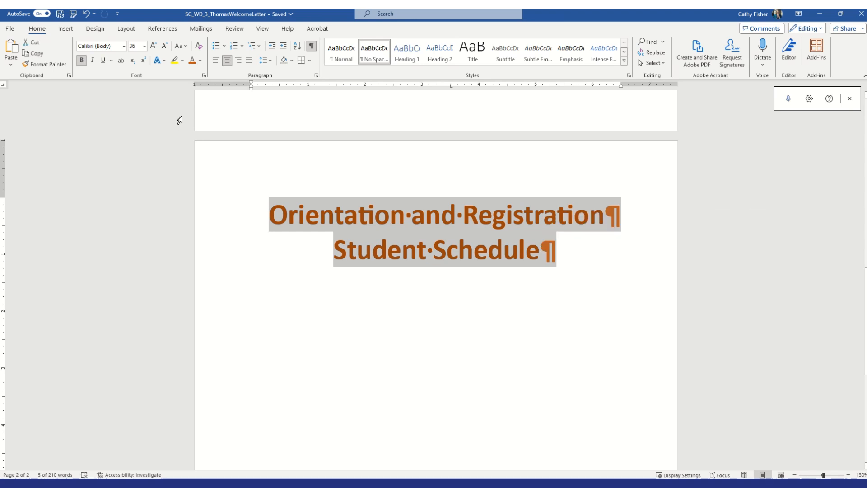
left_click(310, 64)
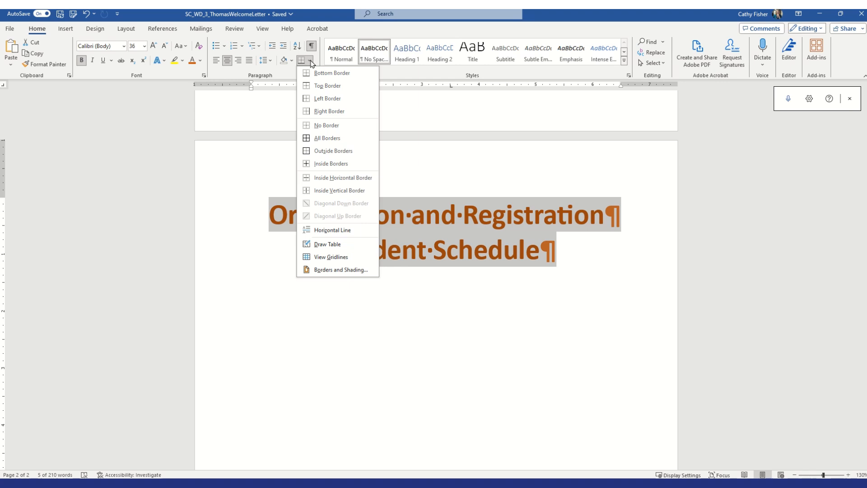
left_click(347, 269)
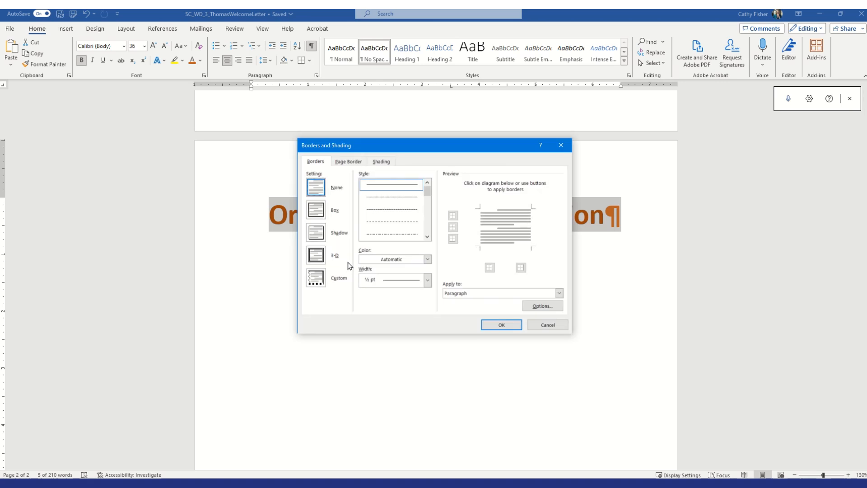
left_click(315, 210)
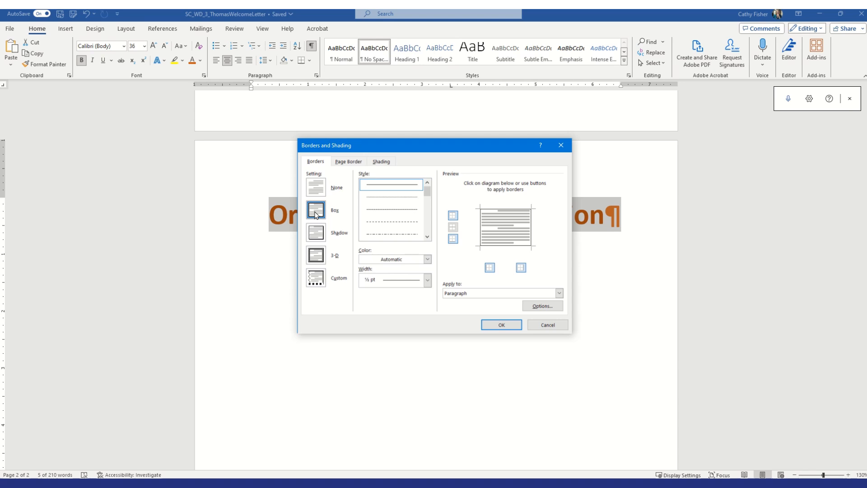
left_click(428, 260)
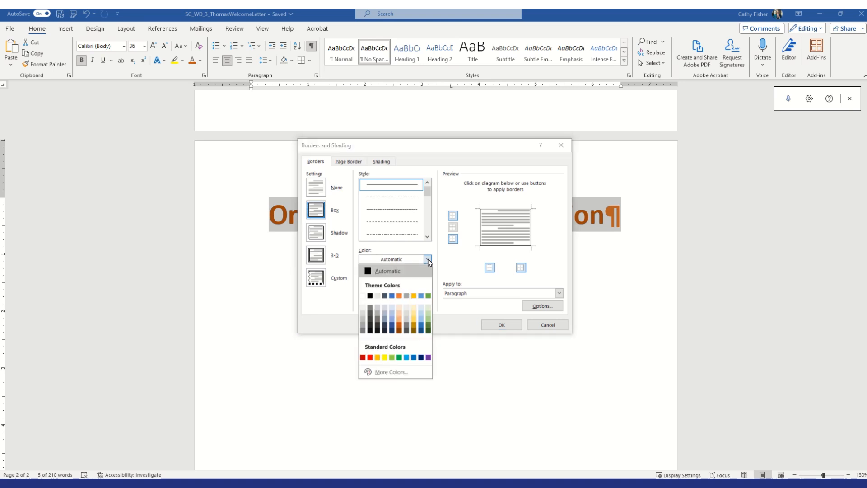
left_click(399, 297)
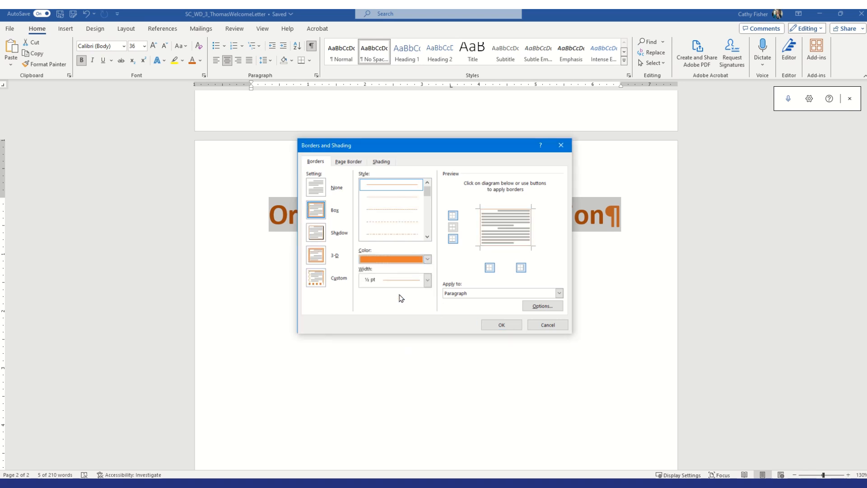
left_click(427, 279)
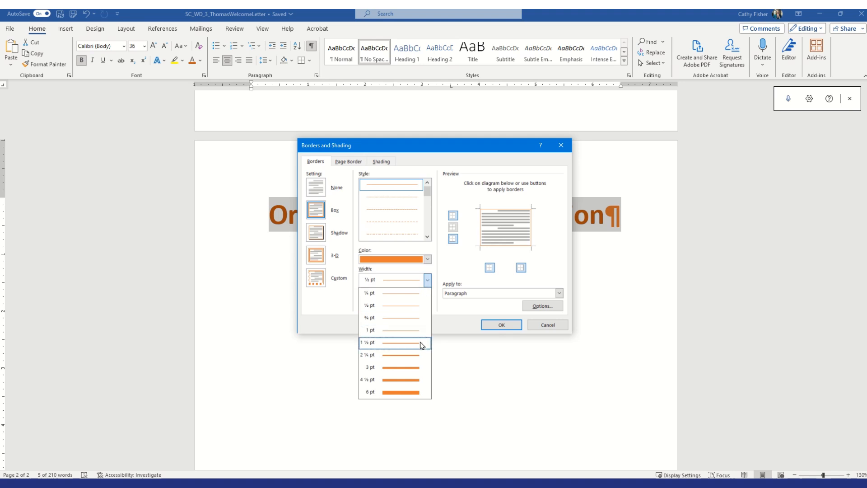
left_click(410, 356)
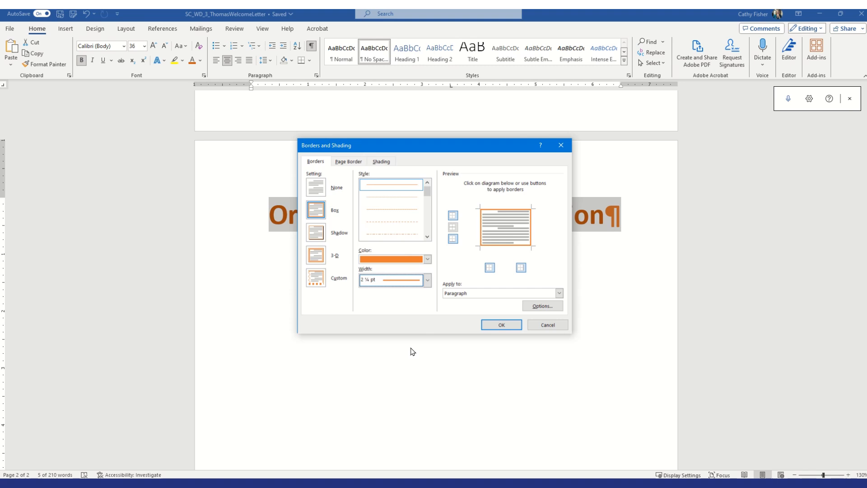
Step: Change the title's border style to a dash-dot line at 2 ¼ pt width and apply the border
left_click(397, 234)
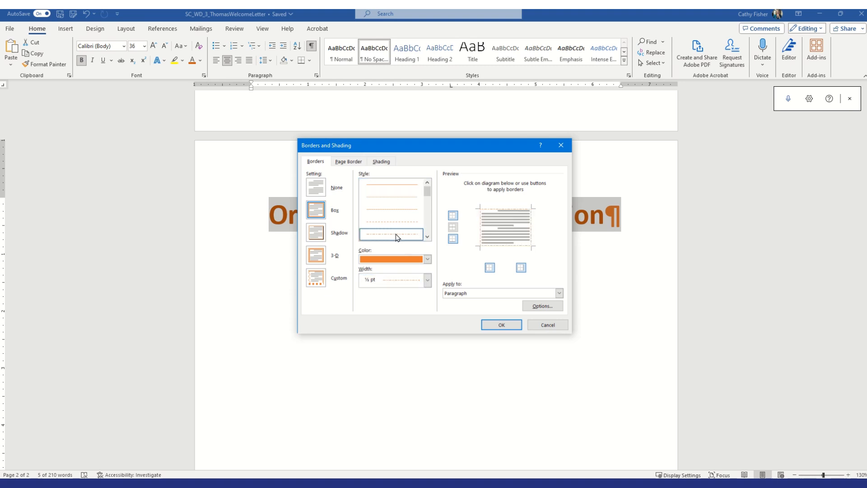
left_click(426, 280)
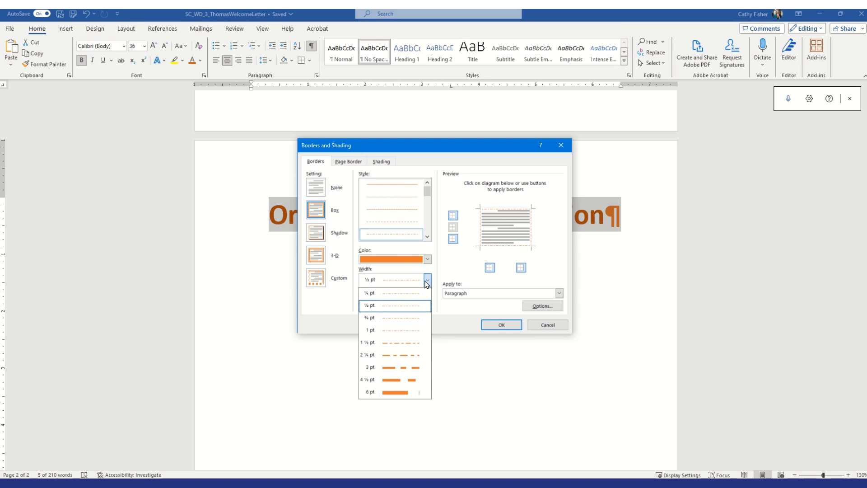
left_click(413, 355)
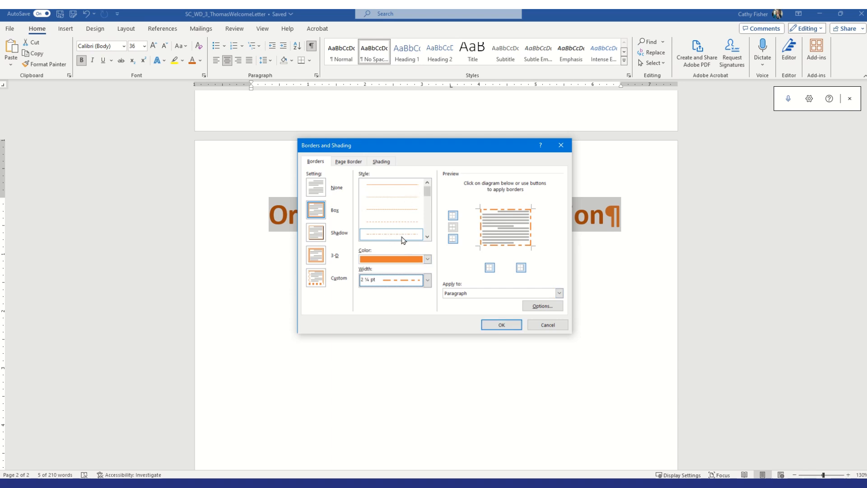
left_click(493, 326)
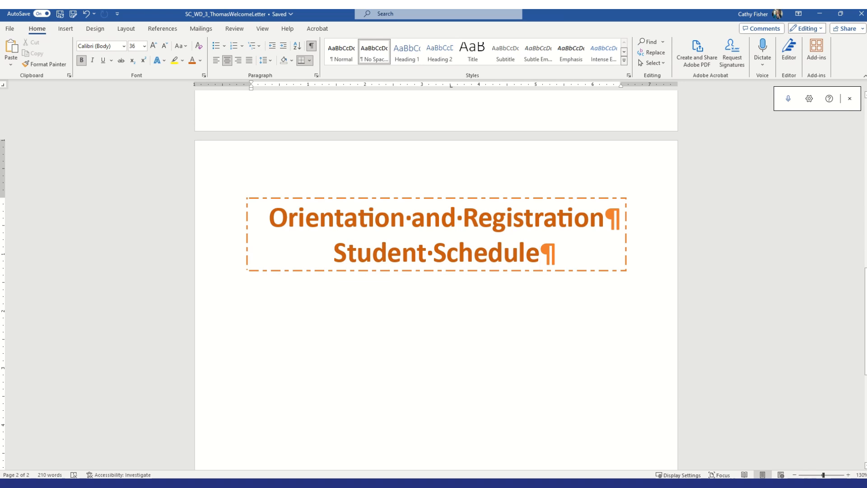
Step: Add a line below the bordered title, clear its inherited formatting, and apply the No Spacing style
key("Return")
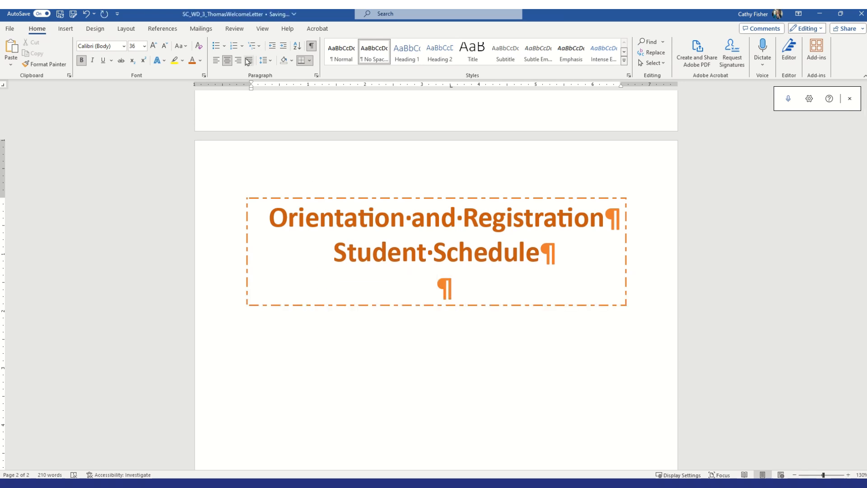
left_click(199, 47)
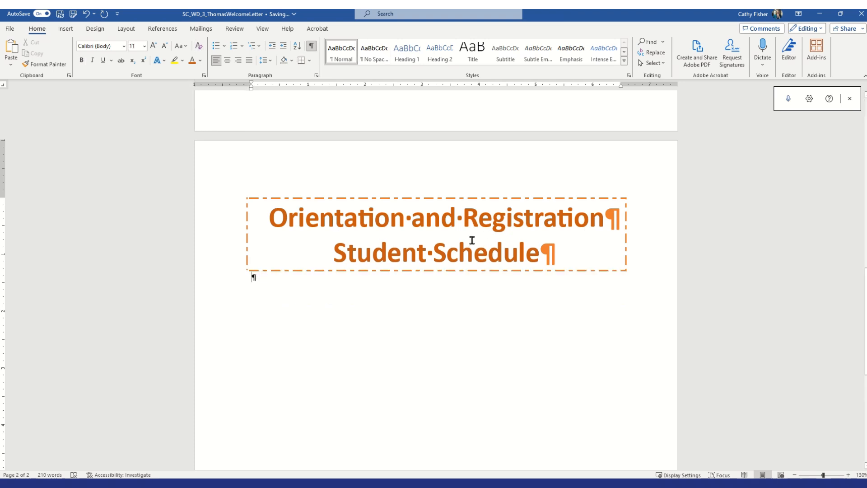
left_click(87, 14)
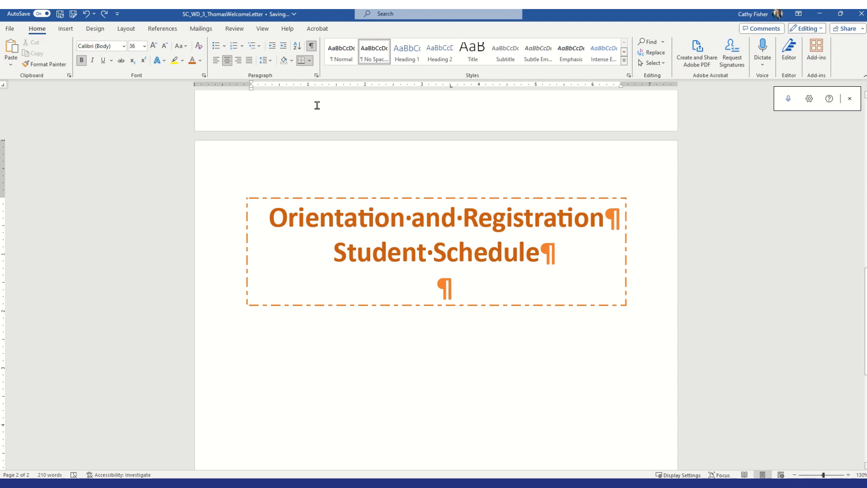
left_click(199, 45)
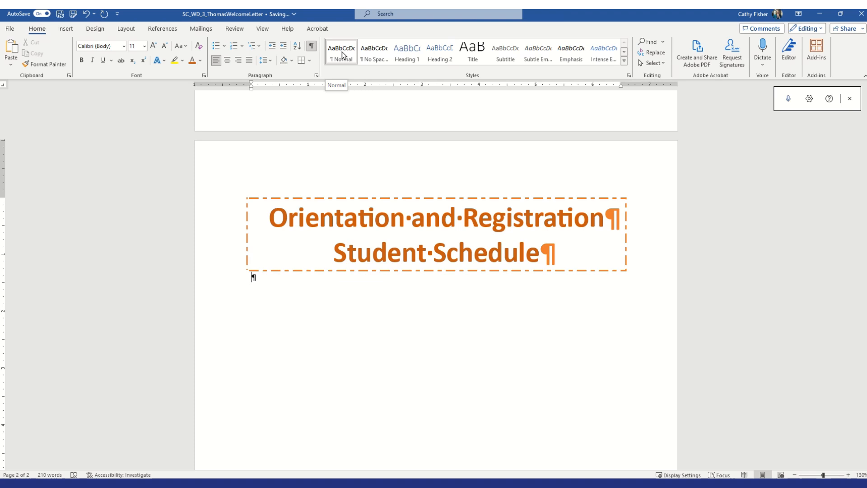
left_click(379, 57)
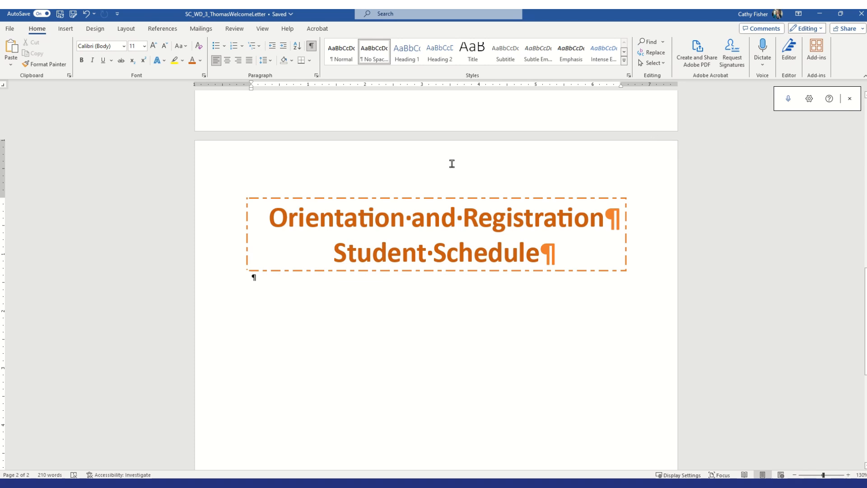
Step: Leave a blank line and dictate two paragraphs introducing the general two-day orientation and registration schedule and asking students to dress accordingly for walking around campus
key("Return")
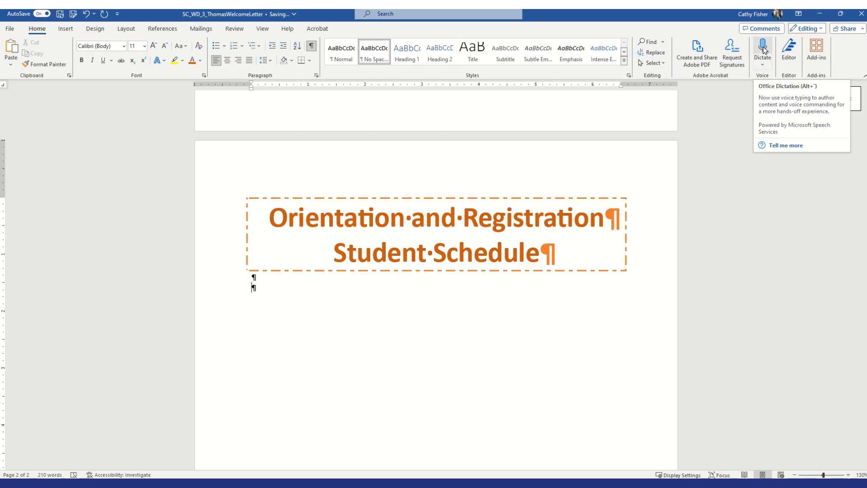
left_click(763, 50)
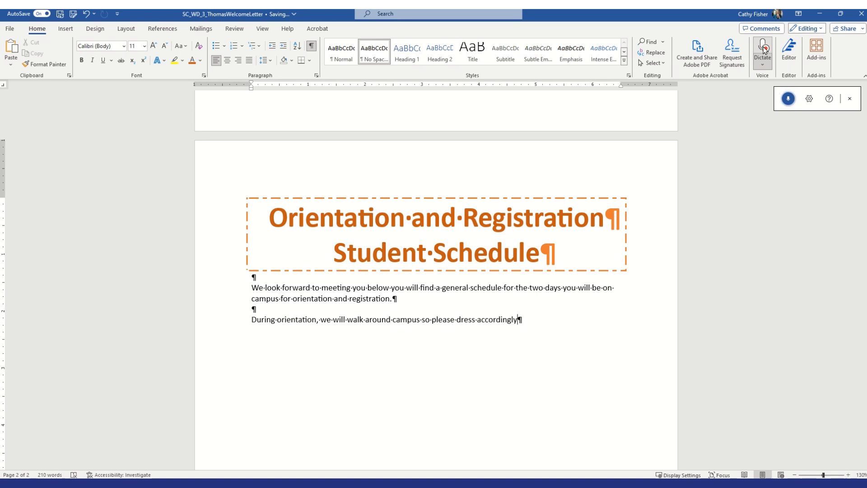
left_click(763, 49)
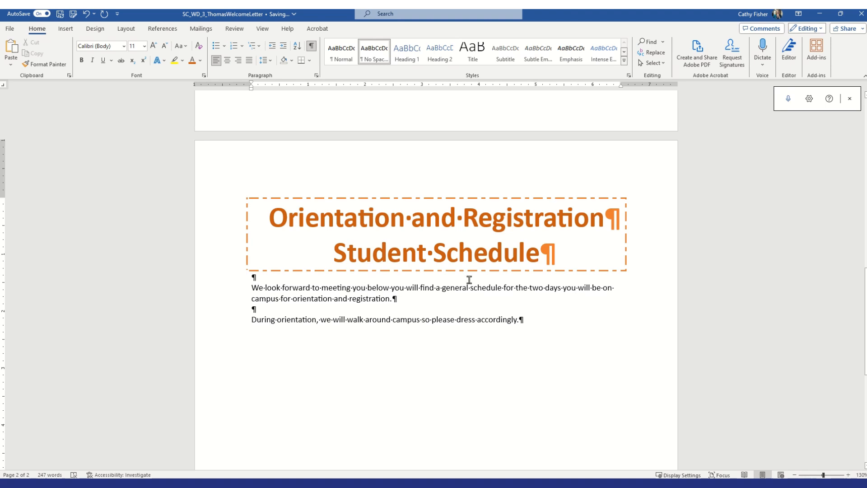
Step: Insert an exclamation mark after "We look forward to meeting you" and capitalize "Below" as the start of a new sentence
type("!")
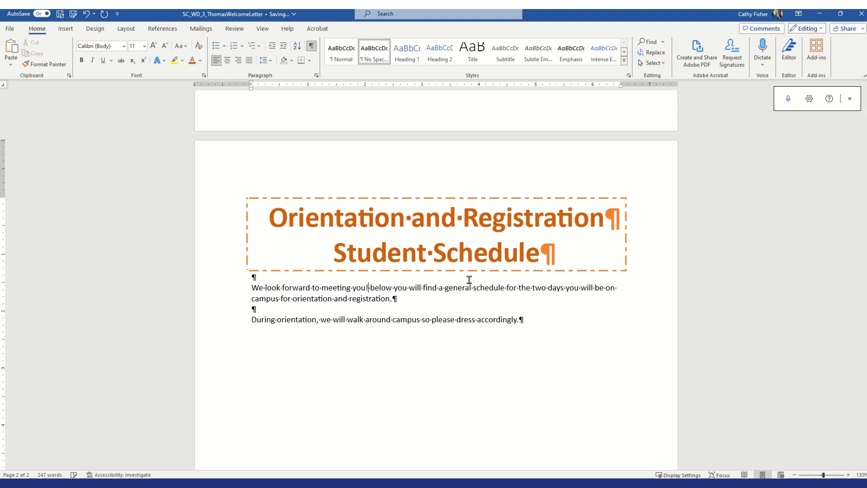
left_click(371, 288)
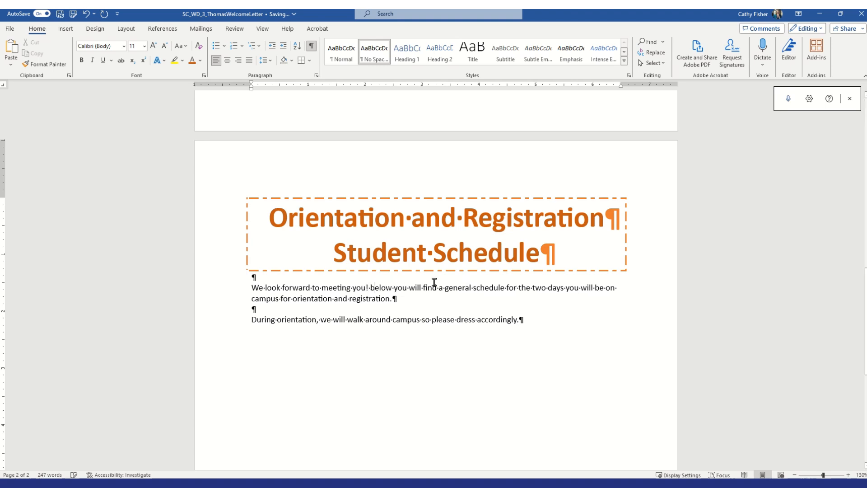
key("Delete")
type("B")
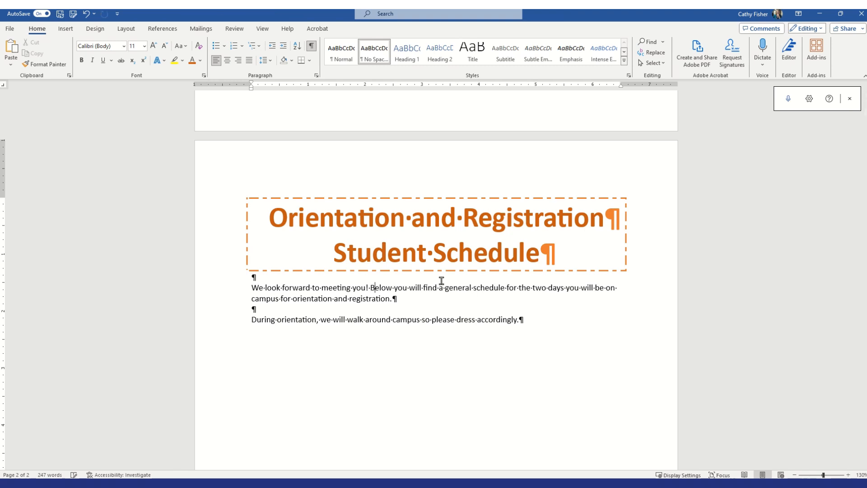
left_click(527, 320)
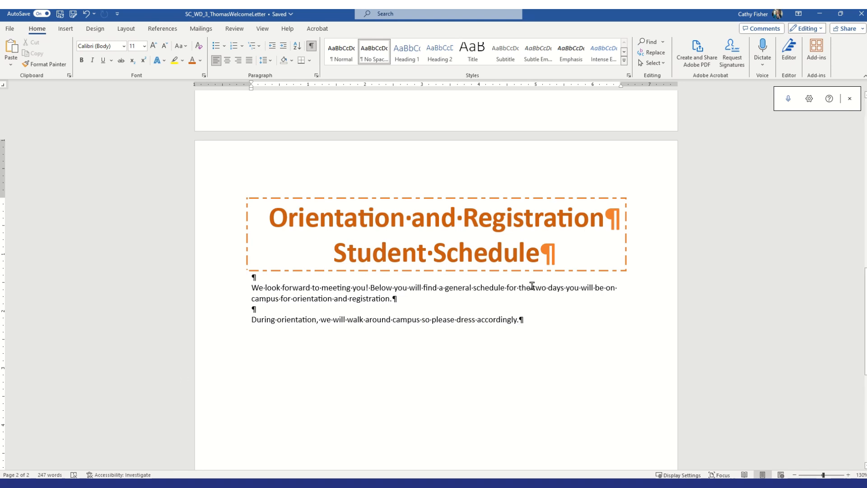
Step: Apply a dashed underline to the words "two days" in the first paragraph below the title
left_click_drag(532, 288, 564, 288)
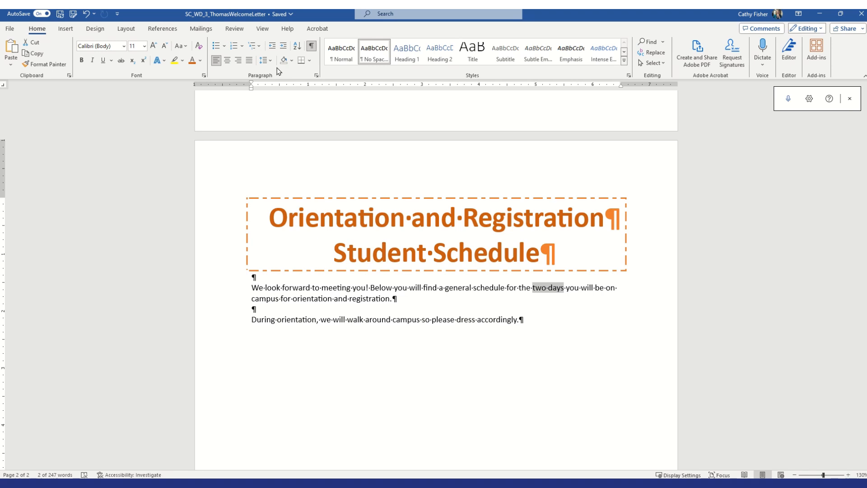
left_click(110, 60)
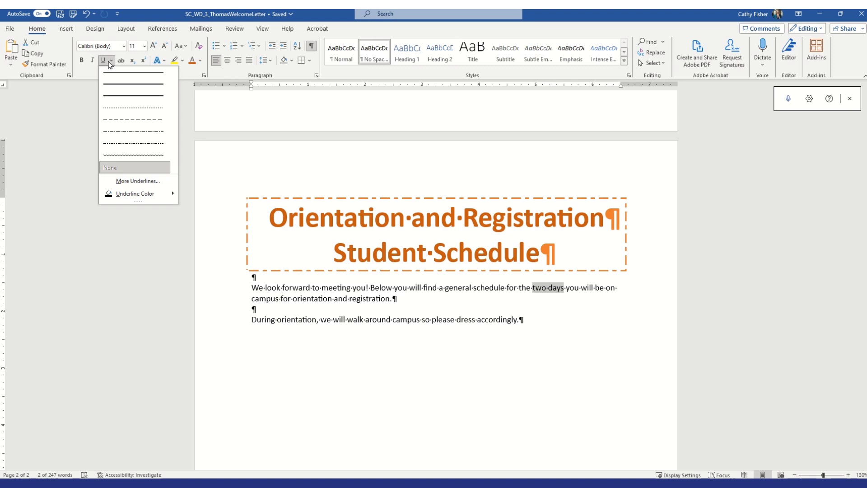
left_click(125, 120)
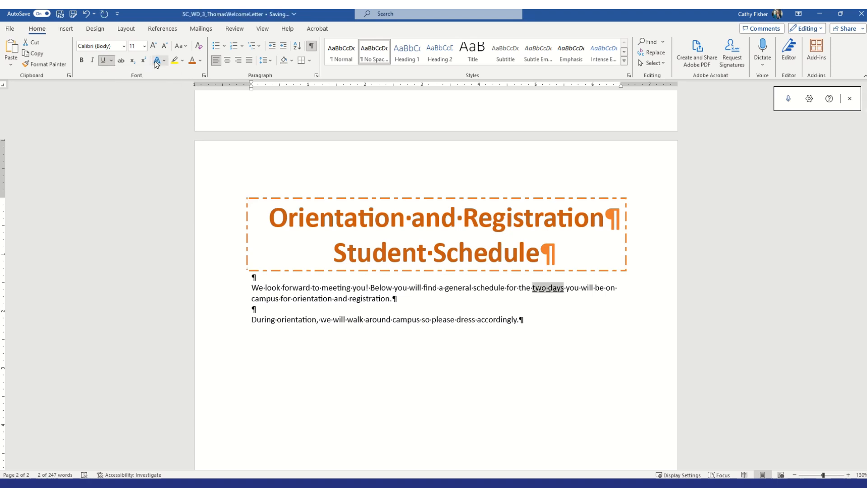
Step: Change the underline color of the words "two days" to the theme orange
left_click(112, 61)
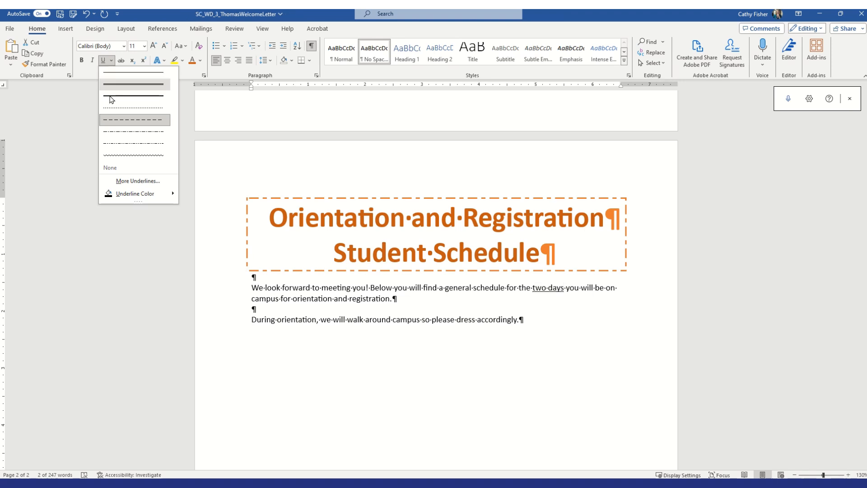
mouse_move(147, 195)
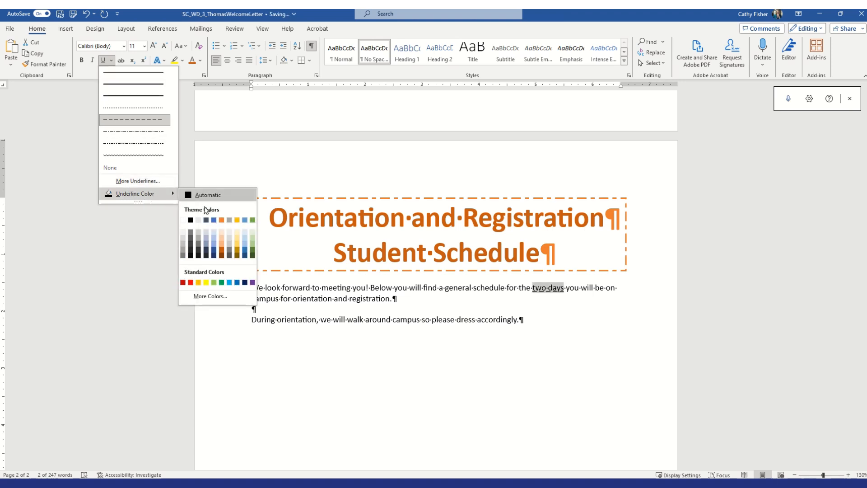
left_click(221, 222)
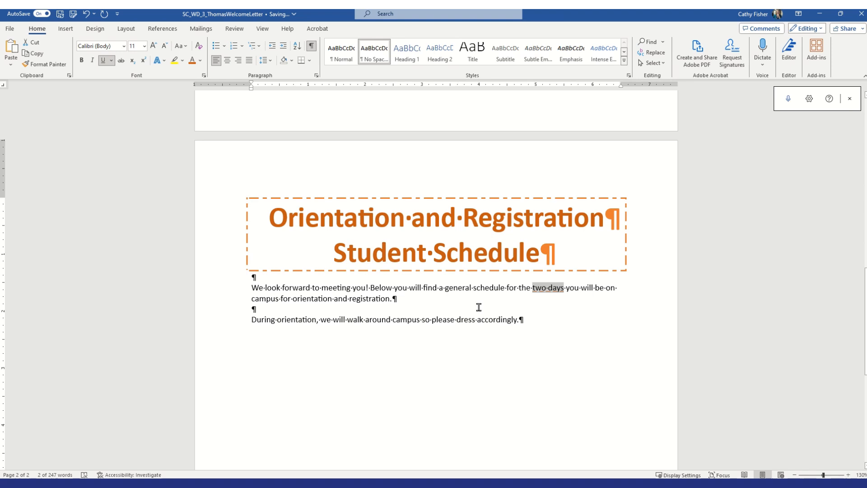
left_click(490, 292)
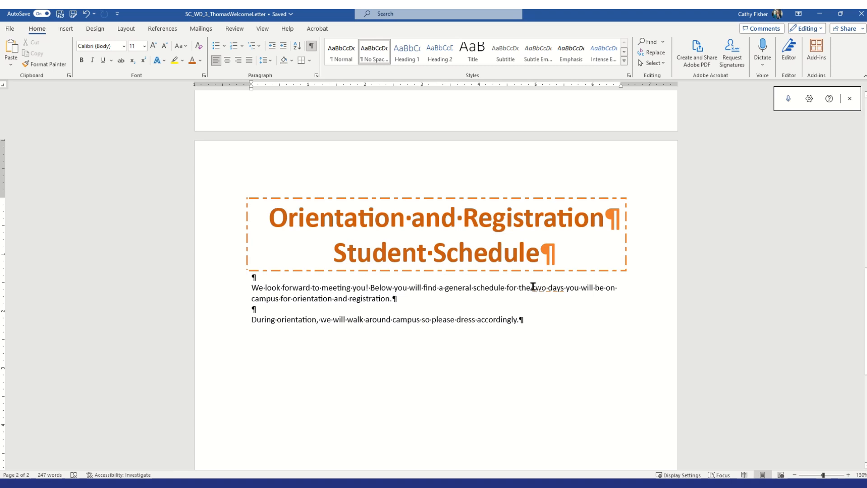
Step: Copy the orange dashed underline formatting from "two days" to the words "dress accordingly" with Format Painter
left_click_drag(532, 288, 546, 287)
left_click(547, 287)
left_click(41, 66)
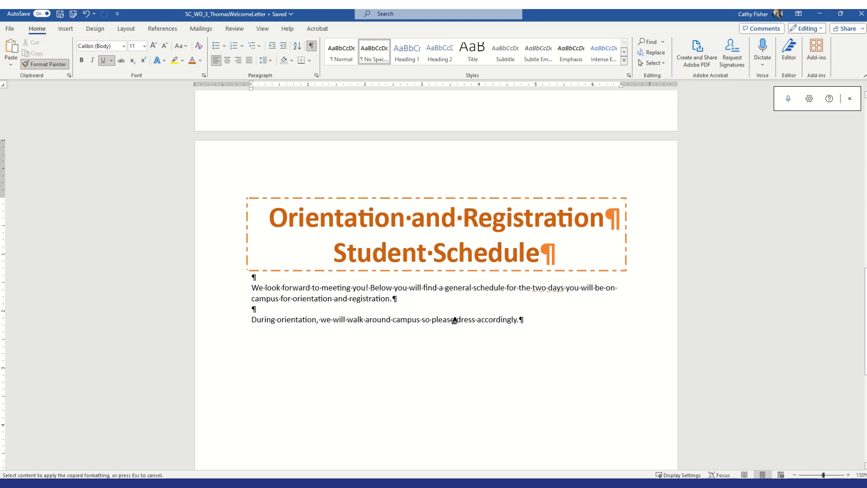
left_click_drag(460, 320, 517, 319)
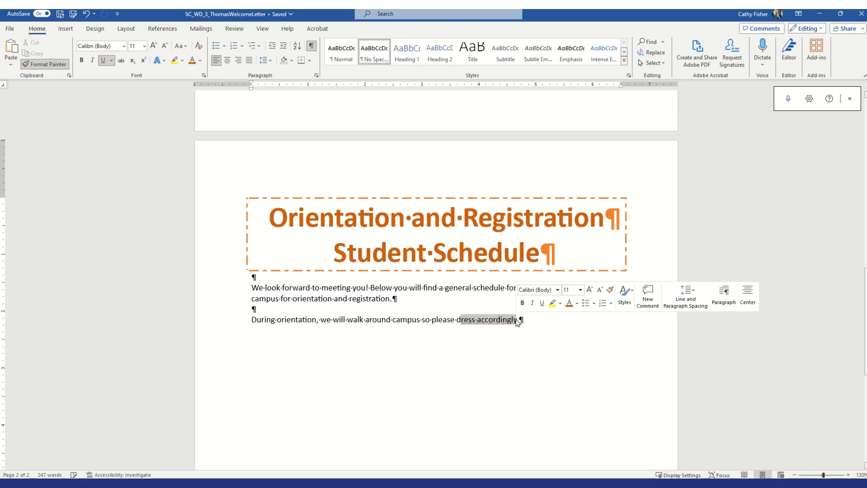
left_click(477, 320)
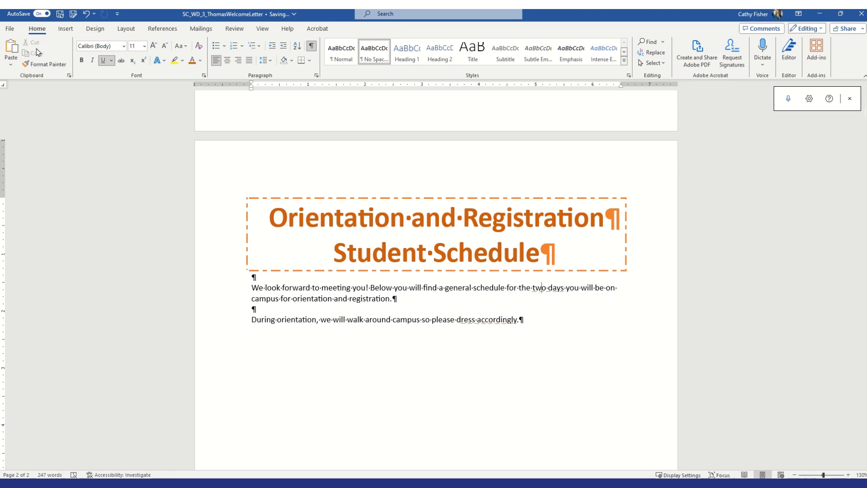
left_click(45, 64)
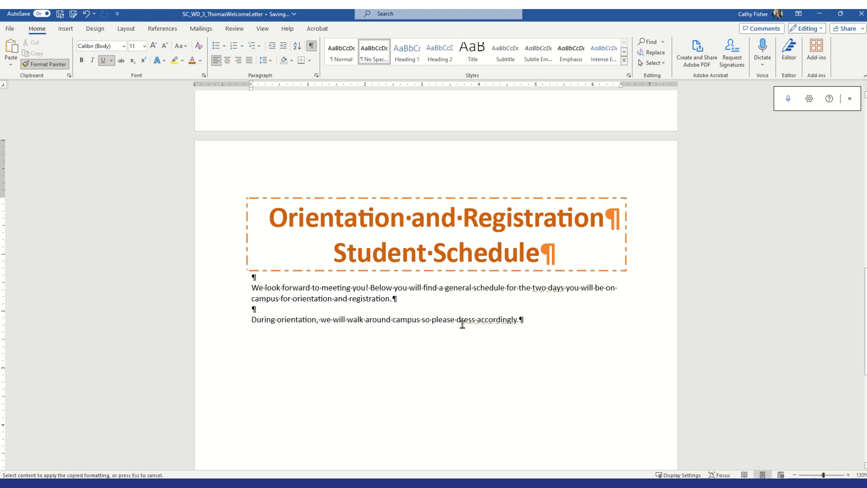
left_click_drag(455, 319, 458, 319)
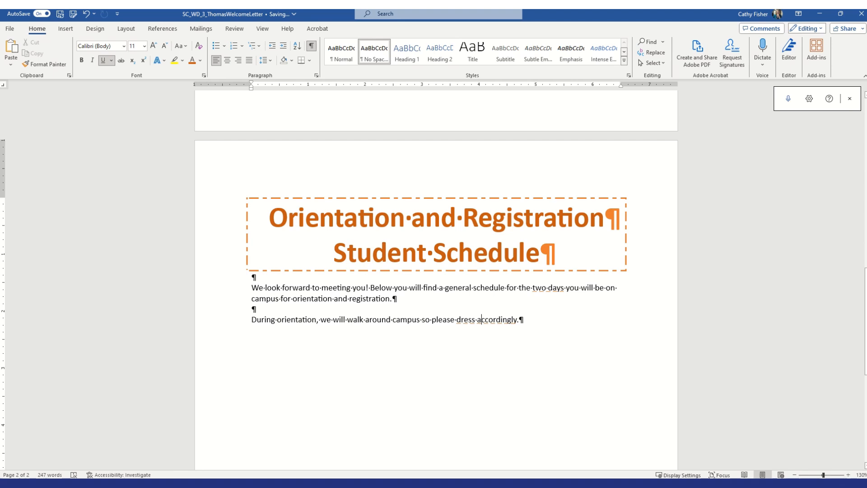
Step: Add two blank lines below the "dress accordingly" paragraph and center the second one
left_click(522, 319)
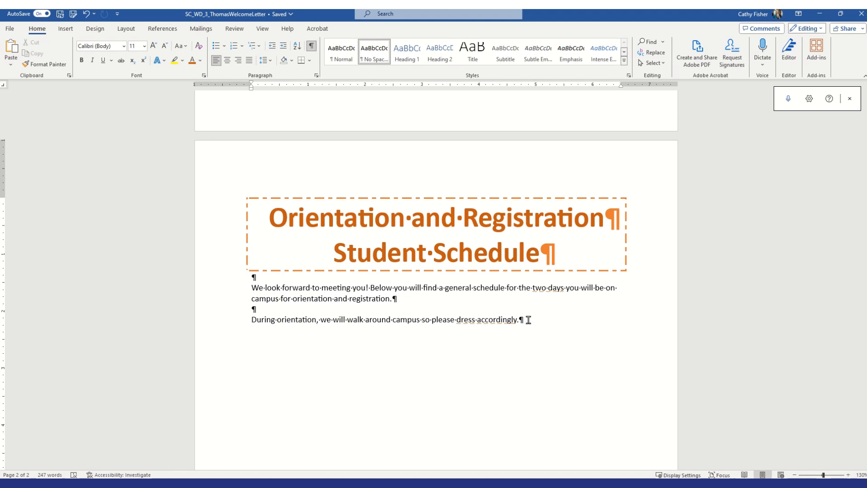
key("Return")
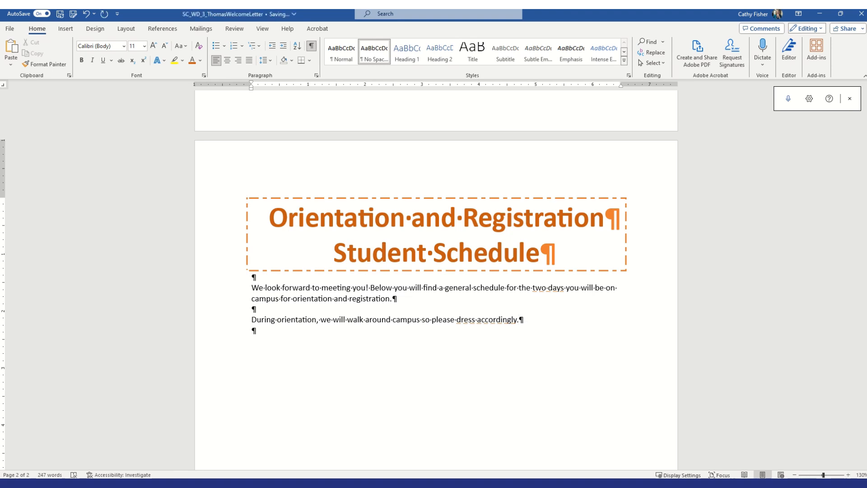
key("Return")
left_click(227, 60)
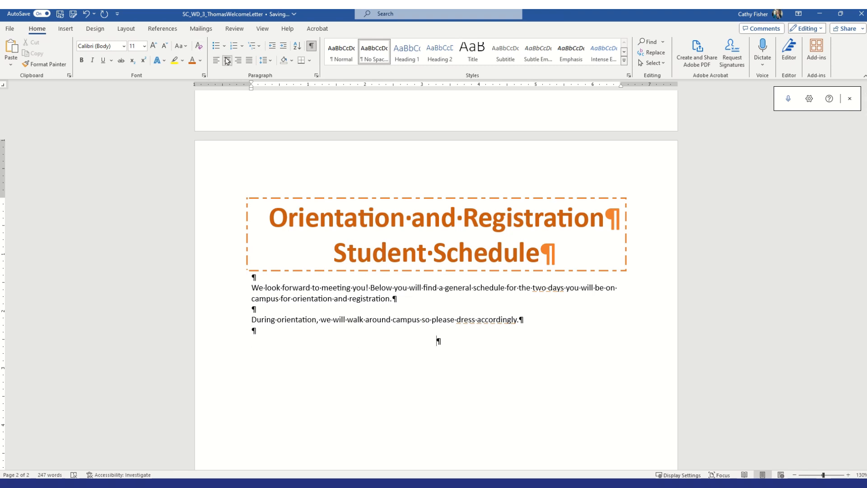
Step: Insert a Grouped List SmartArt graphic from the List category on the centered line
left_click(66, 28)
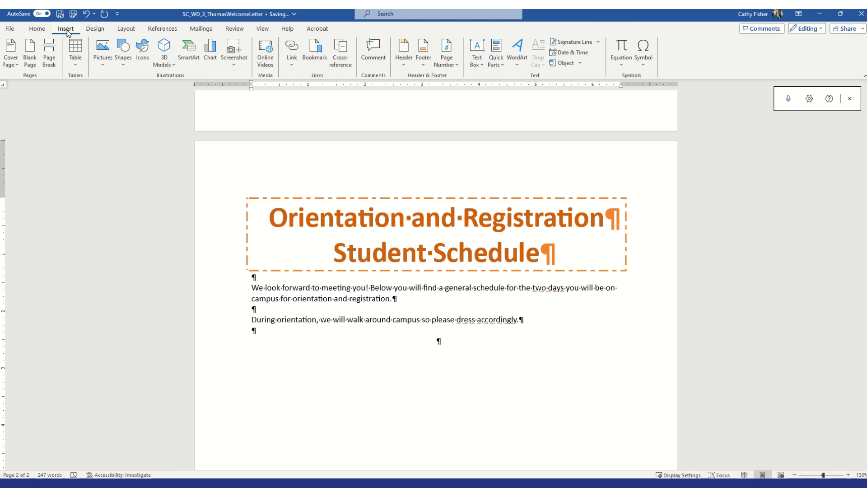
left_click(191, 53)
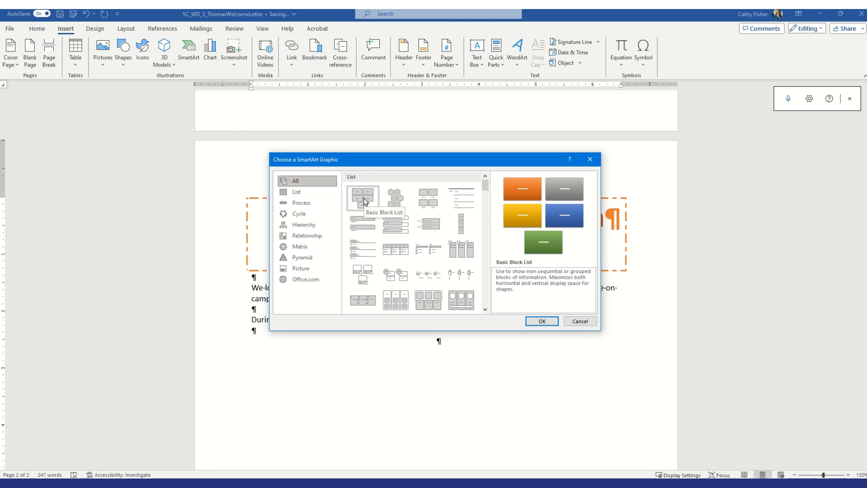
left_click(299, 192)
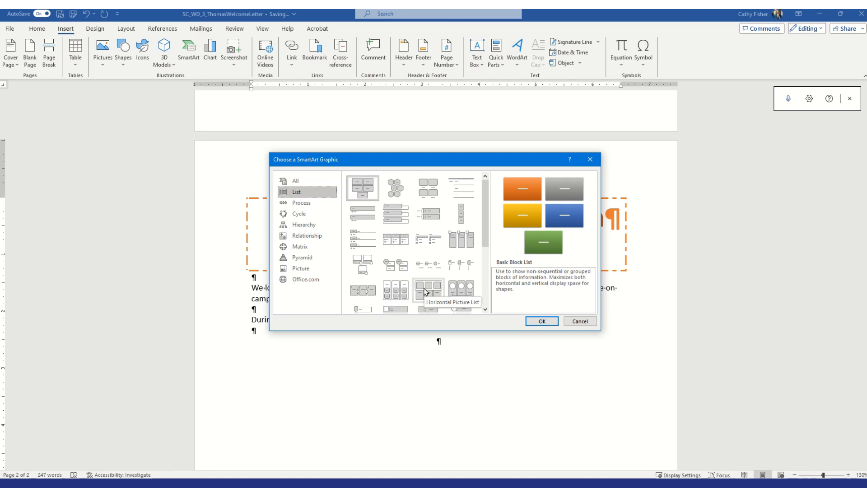
left_click(395, 293)
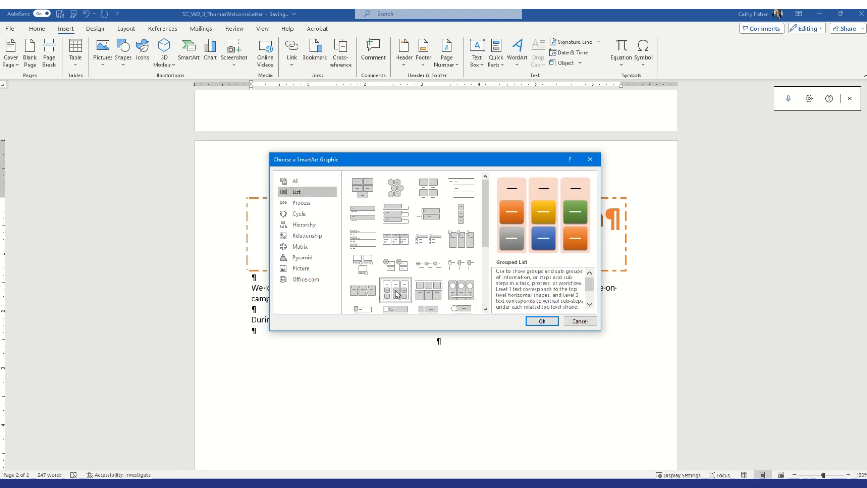
left_click(542, 321)
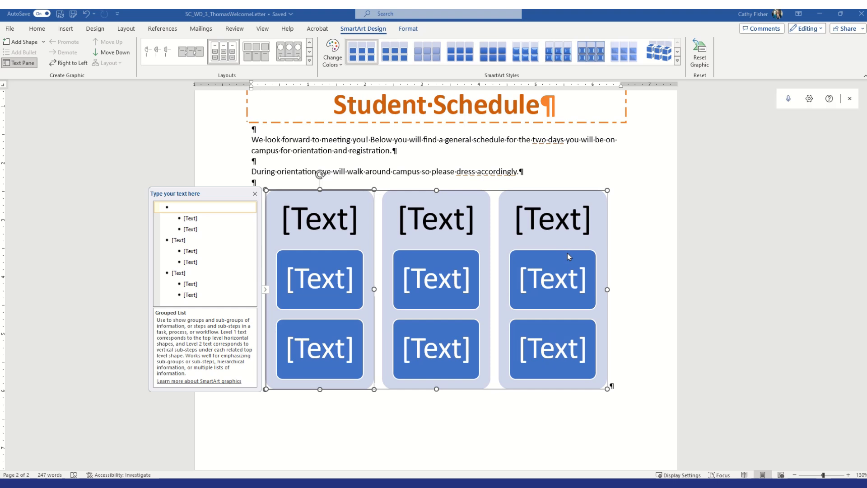
Step: Delete the upper sub-item box in the SmartArt's third group and undo the deletion
left_click(613, 252)
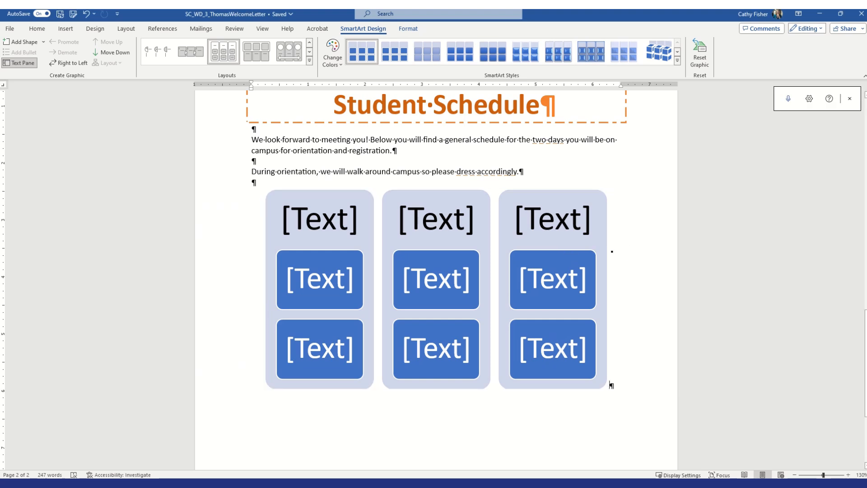
left_click(551, 265)
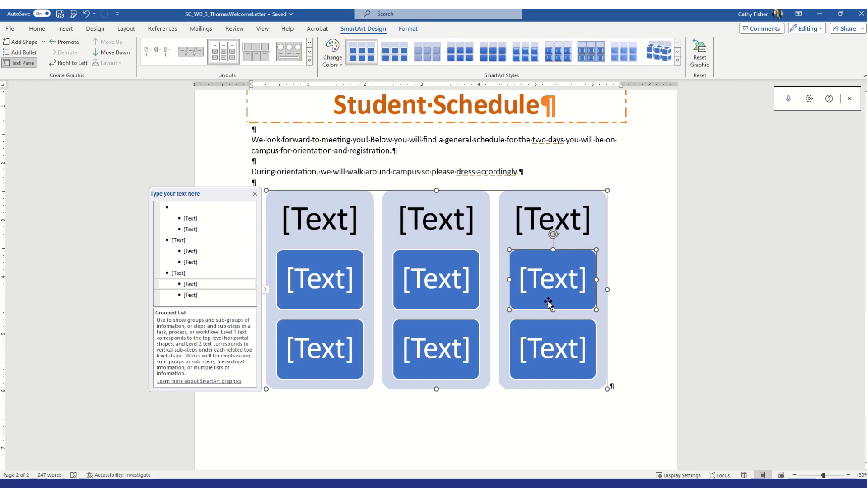
key("Delete")
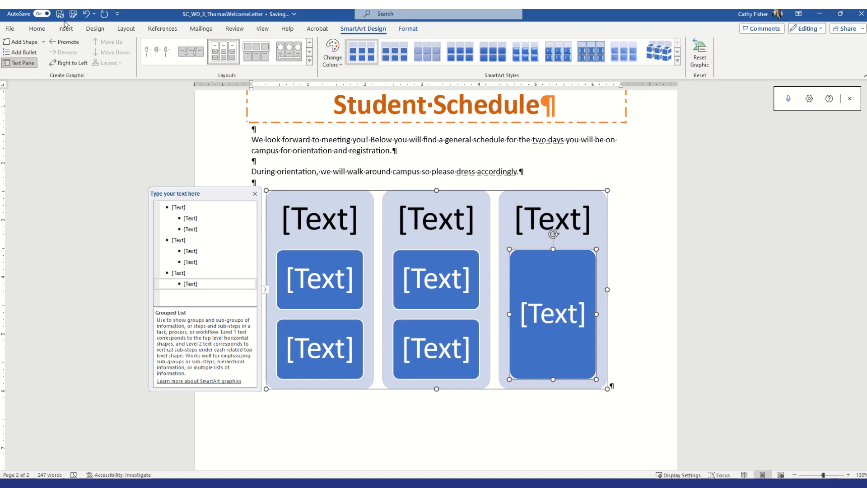
left_click(86, 15)
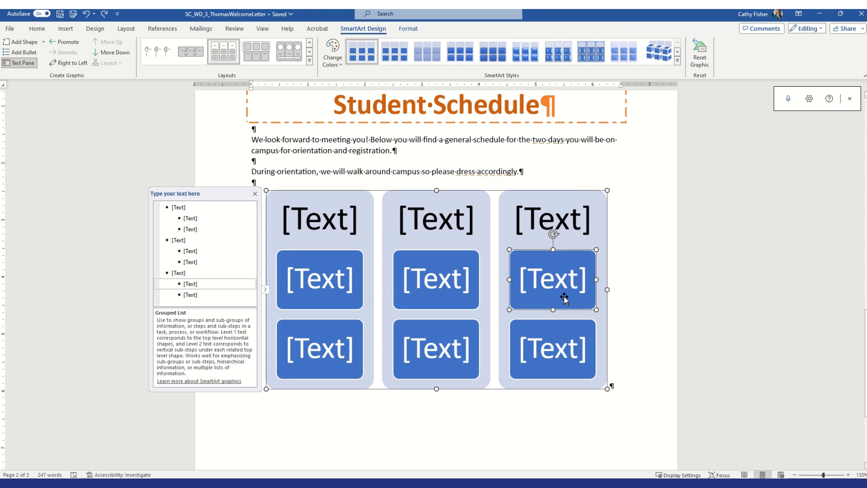
Step: Remove the third group from the SmartArt graphic, including its heading and both sub-item boxes
left_click(564, 194)
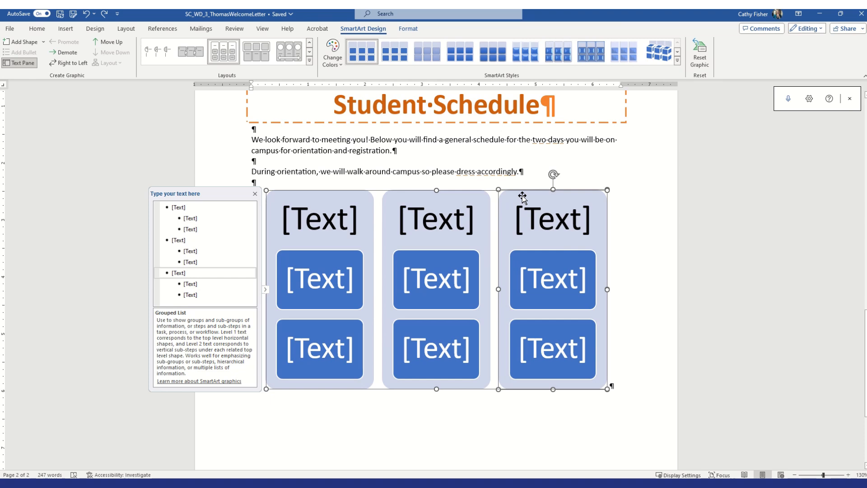
key("Delete")
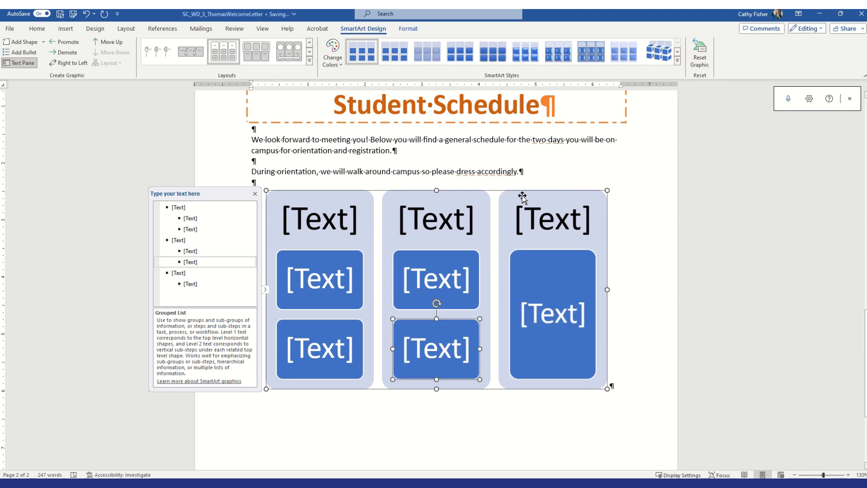
left_click(522, 197)
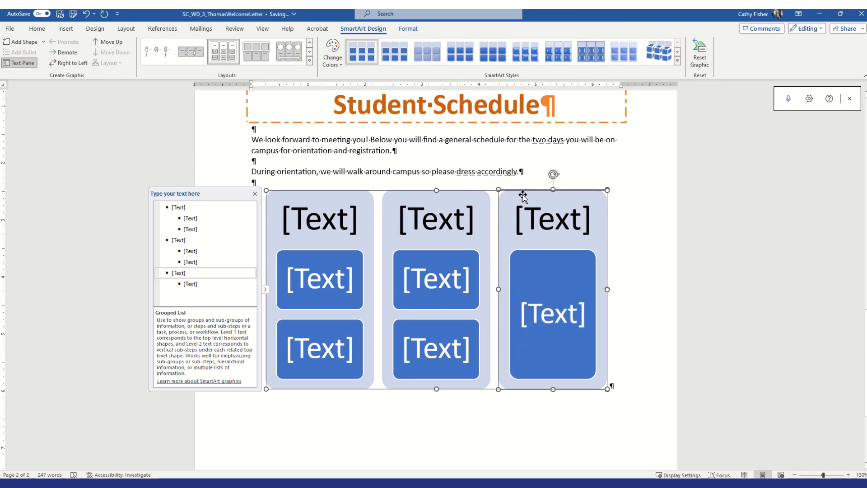
key("Delete")
left_click(522, 197)
key("Delete")
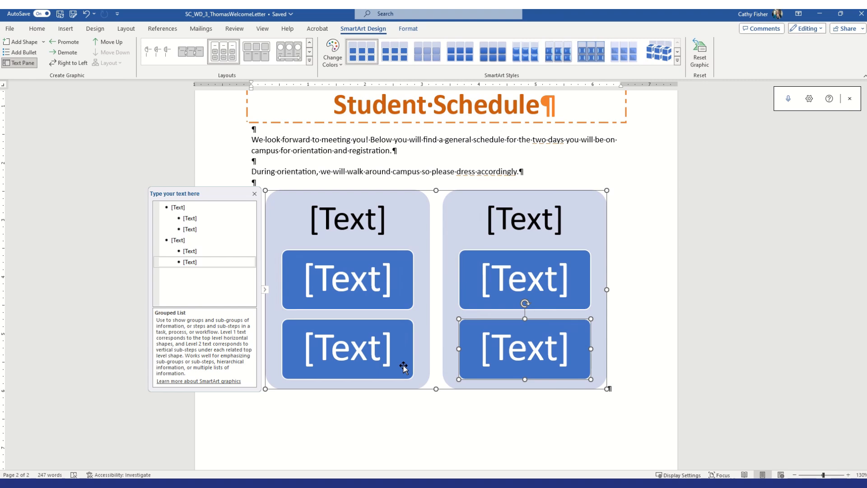
Step: Place the cursor in the heading placeholder of the SmartArt's first group
left_click(363, 214)
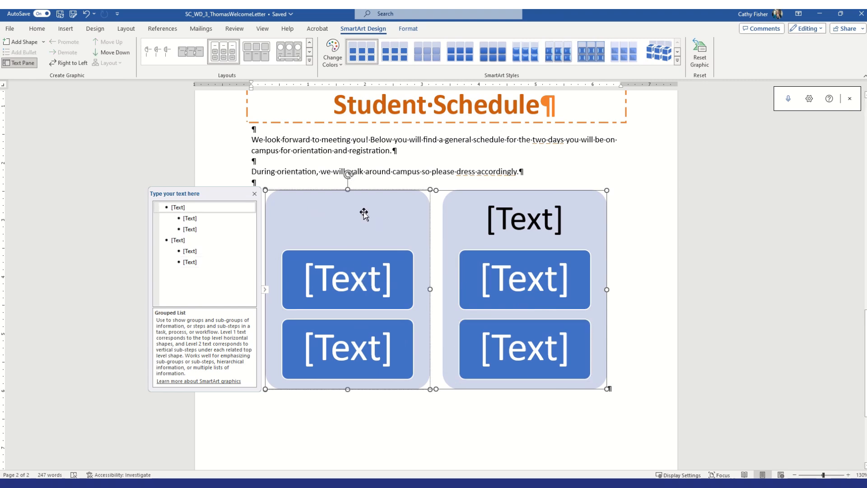